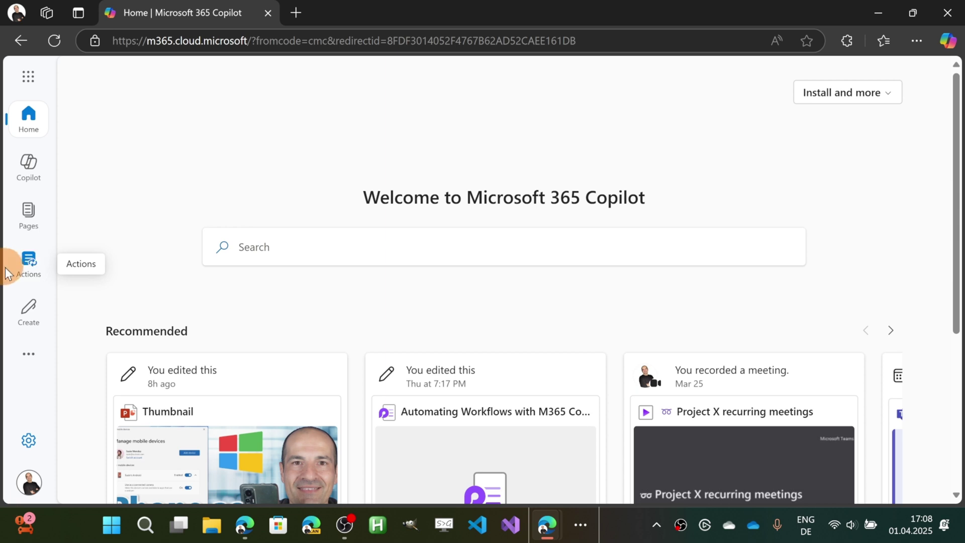
- Open the Actions page and review the Catch up, Gather and Prepare options for creating a new action
click(35, 276)
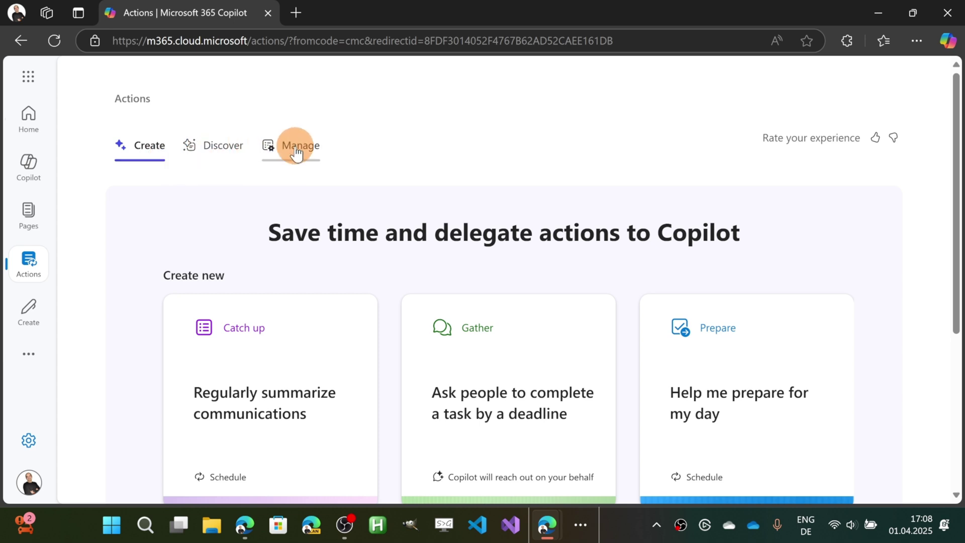
scroll(467, 192, down, 3)
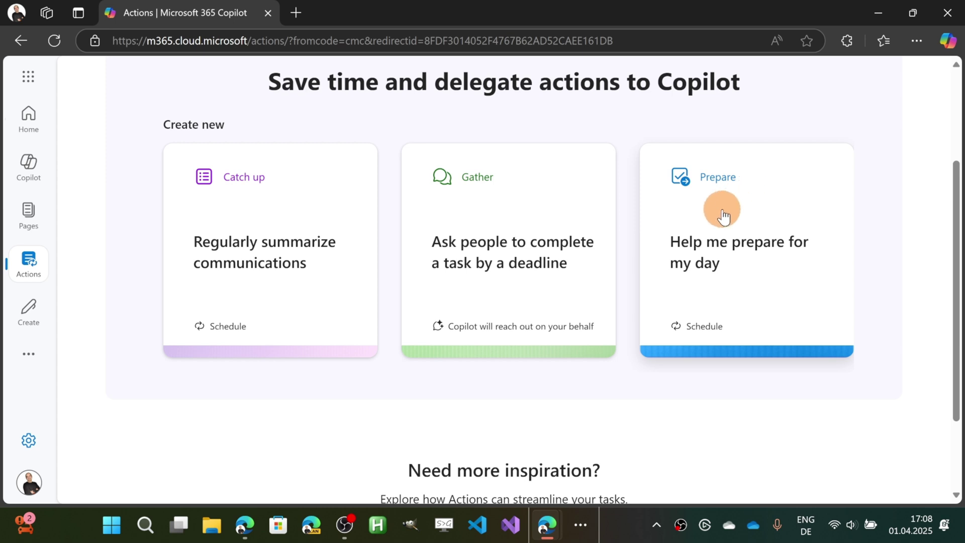
scroll(724, 211, down, 2)
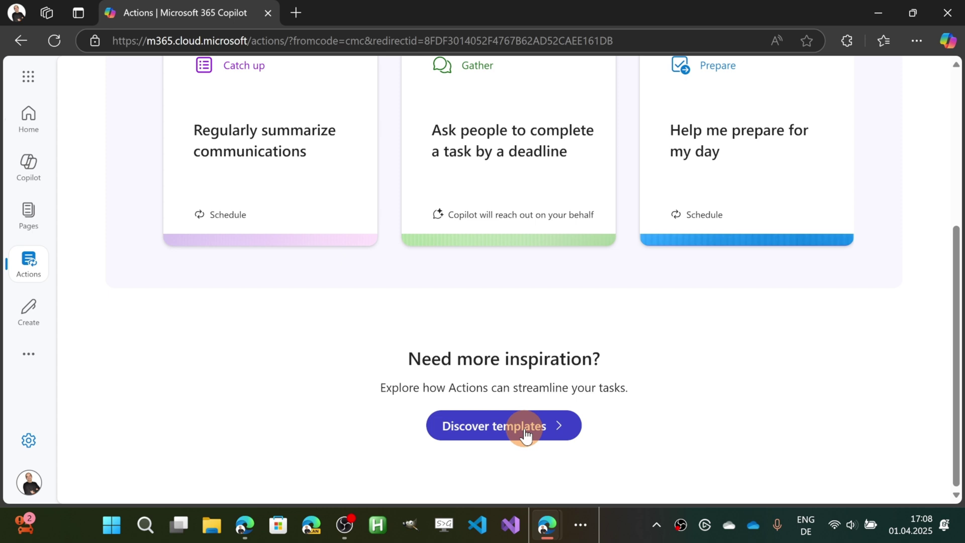
scroll(525, 434, up, 5)
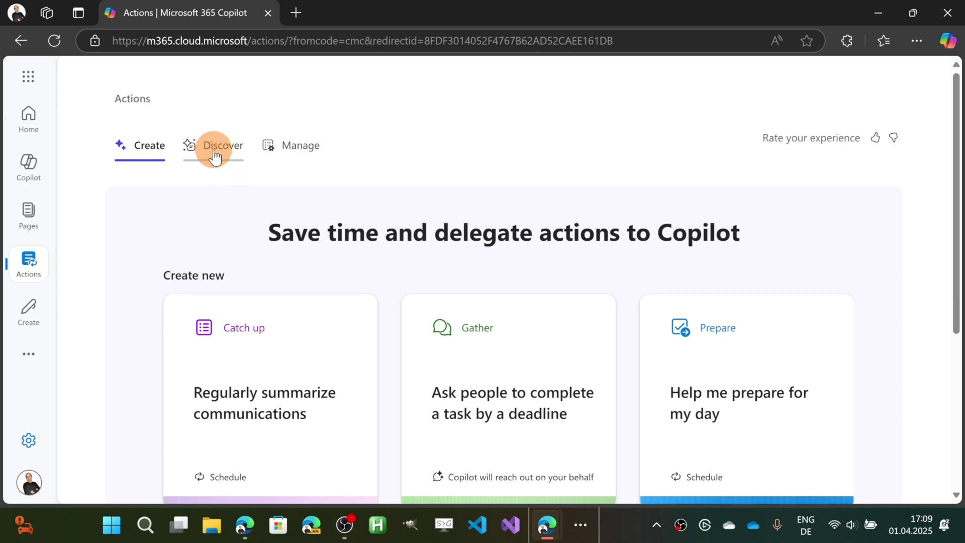
scroll(319, 190, down, 5)
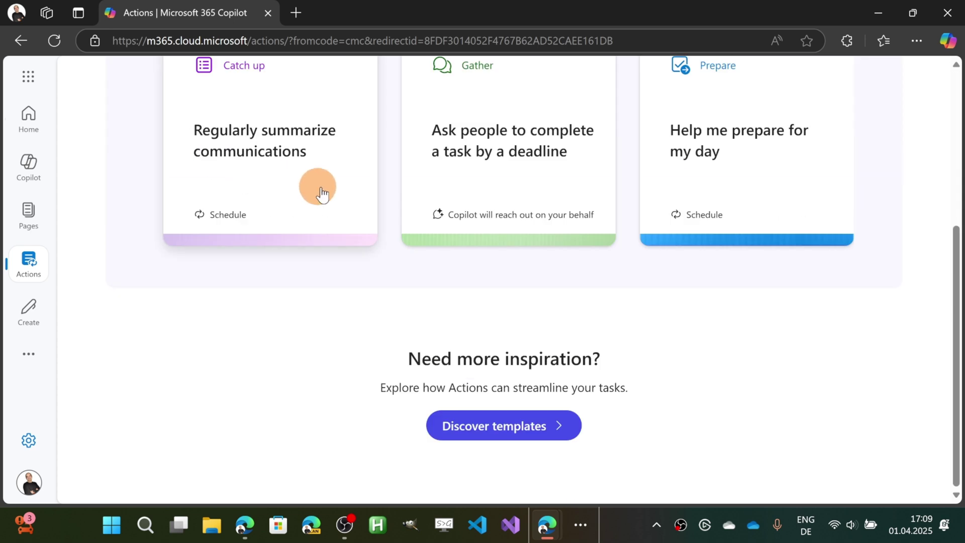
- Discover the action templates and browse those offered under Catch up, Gather and Prepare
click(518, 427)
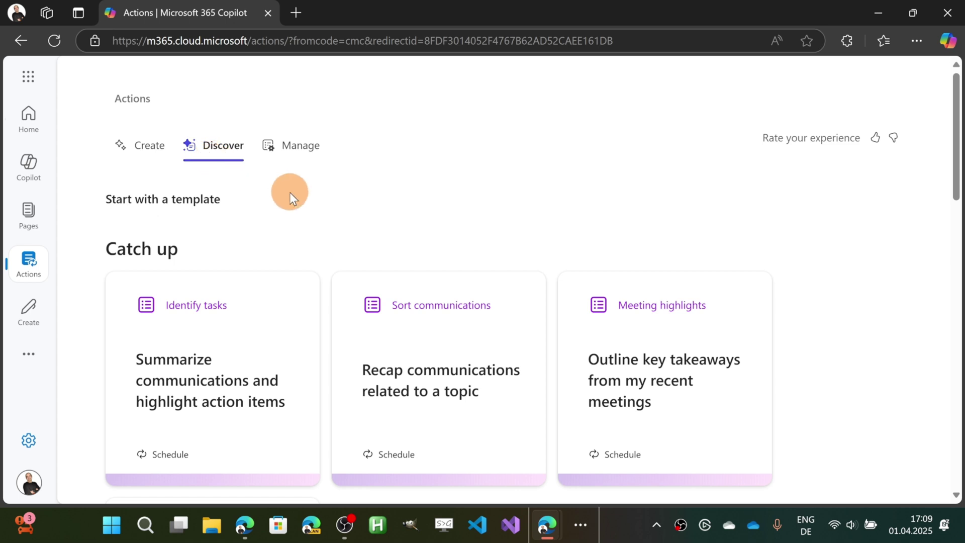
scroll(290, 192, down, 1)
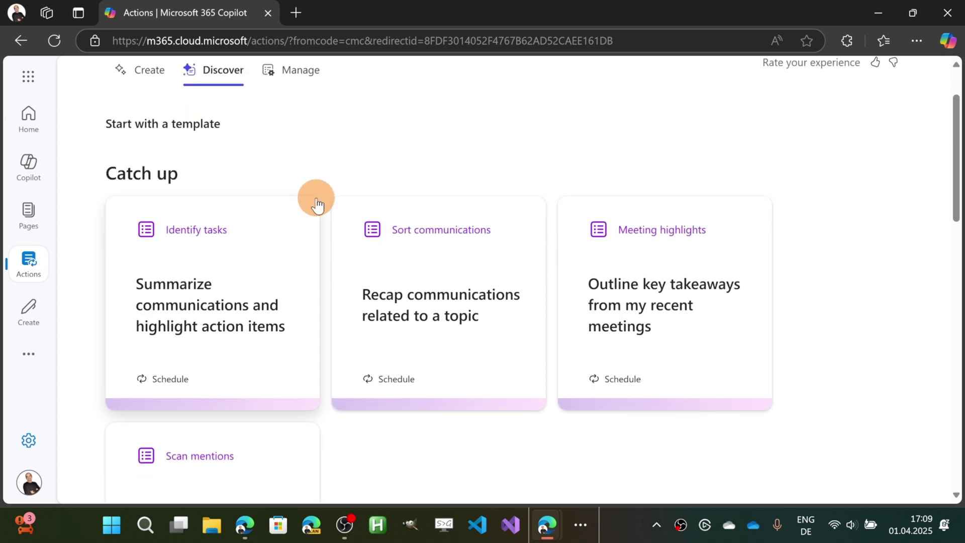
scroll(317, 204, down, 6)
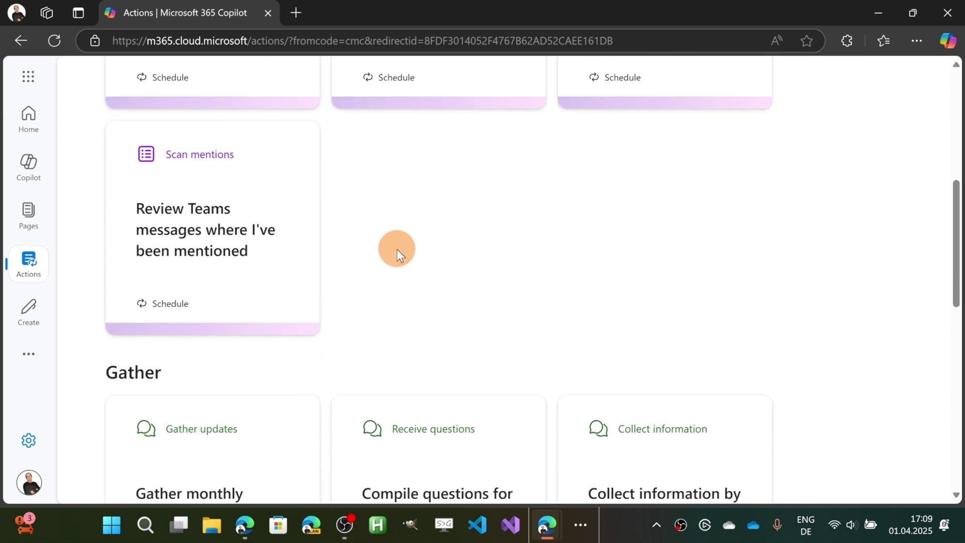
scroll(397, 249, down, 4)
scroll(410, 283, down, 3)
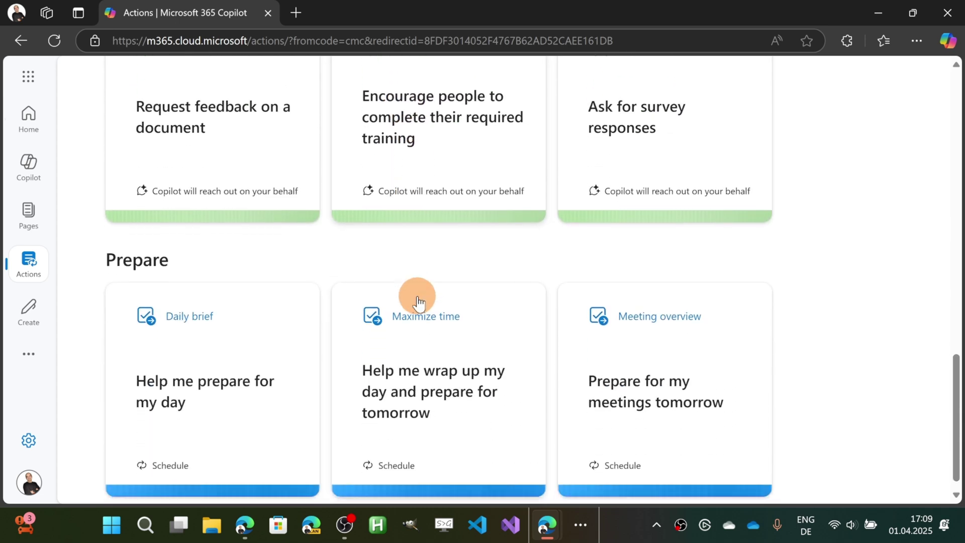
scroll(397, 272, up, 15)
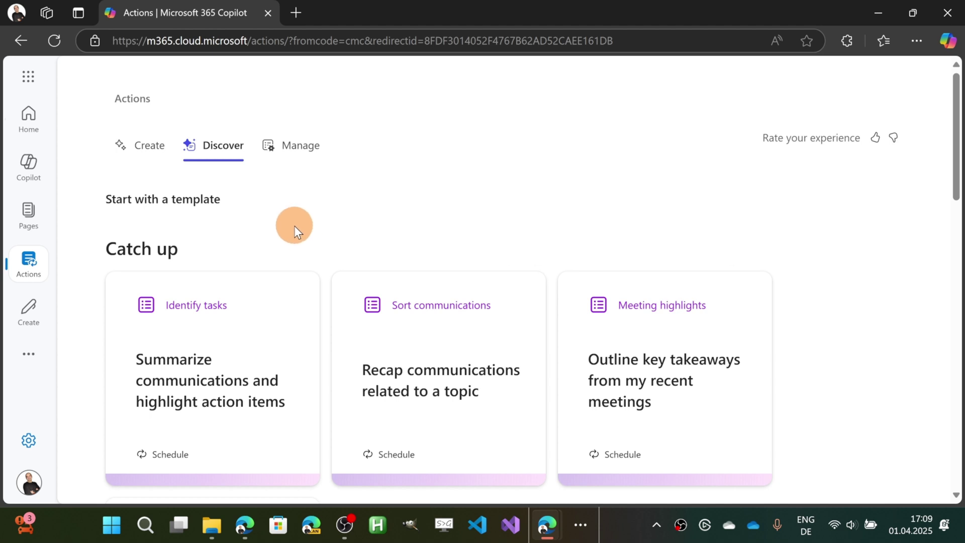
- Review the existing active and inactive actions in the list for managing actions
click(297, 151)
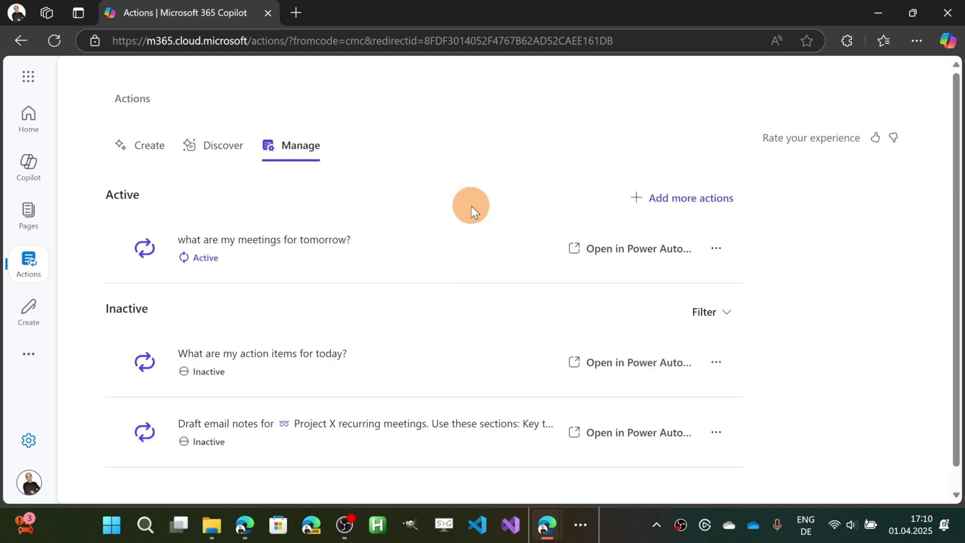
scroll(472, 206, down, 1)
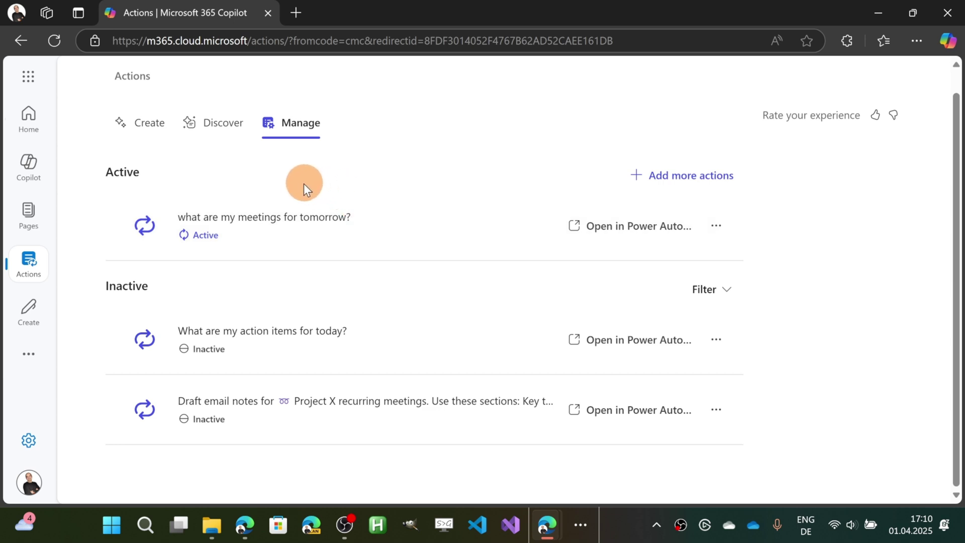
scroll(142, 188, up, 1)
- Review the scheduled prompts in Copilot chat's Work mode and close their list
click(48, 177)
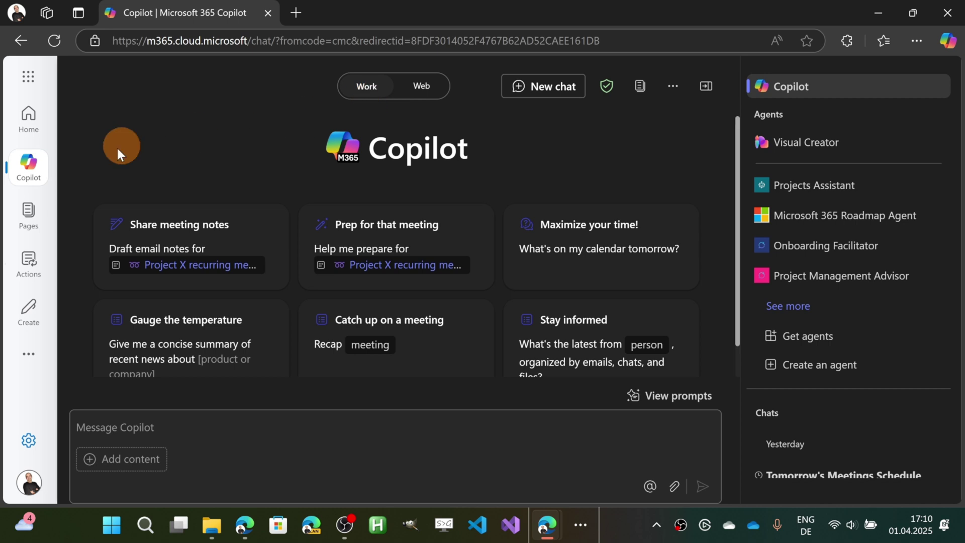
click(375, 94)
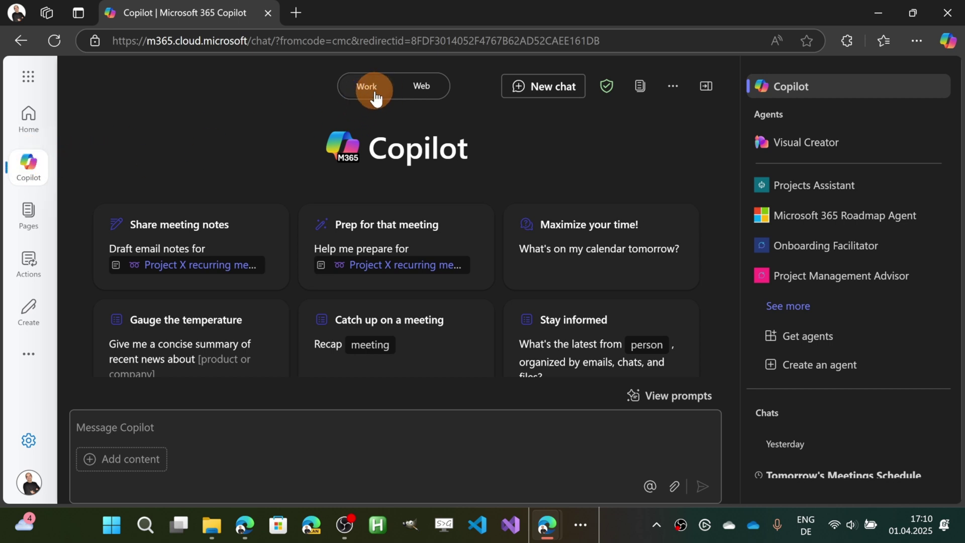
click(675, 90)
click(724, 148)
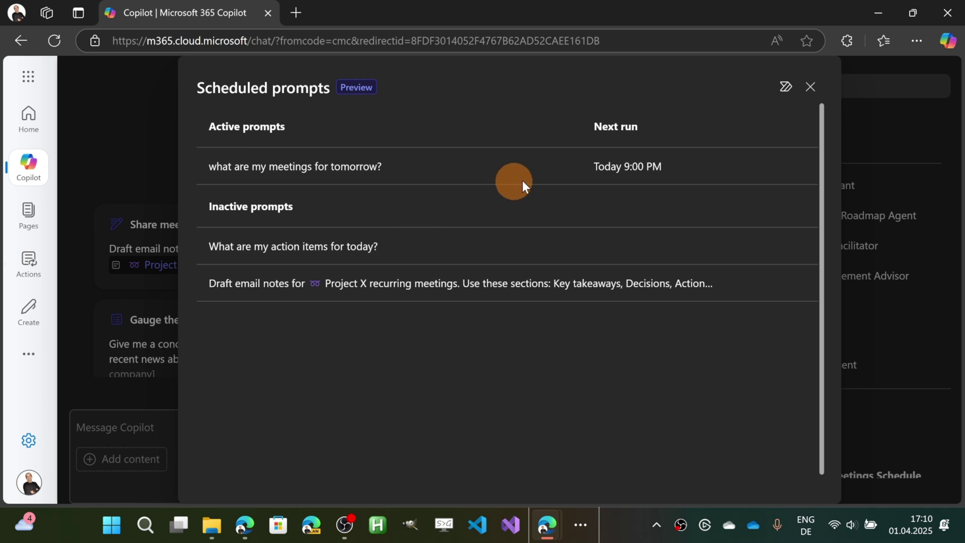
click(810, 89)
- Return to the Actions templates and start the Identify tasks template that summarizes communications and highlights action items
click(28, 261)
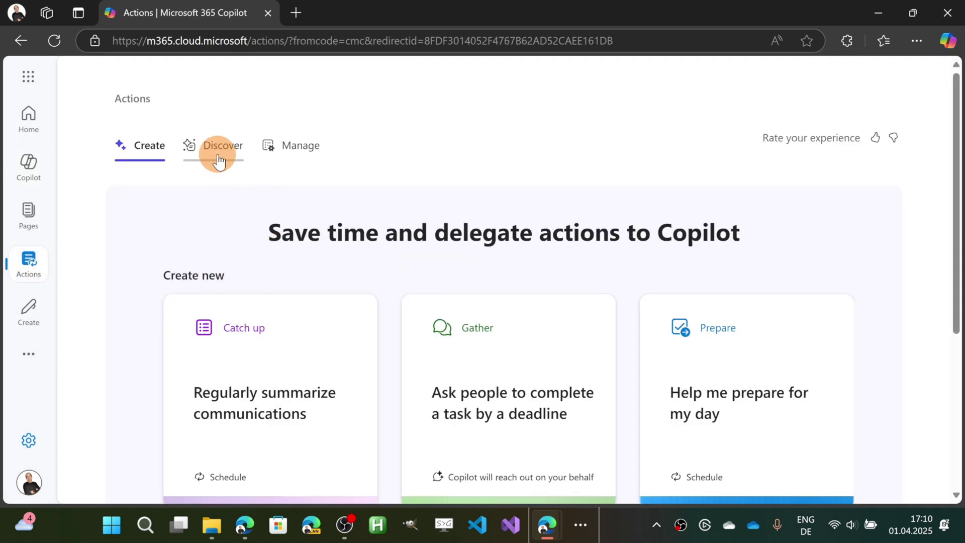
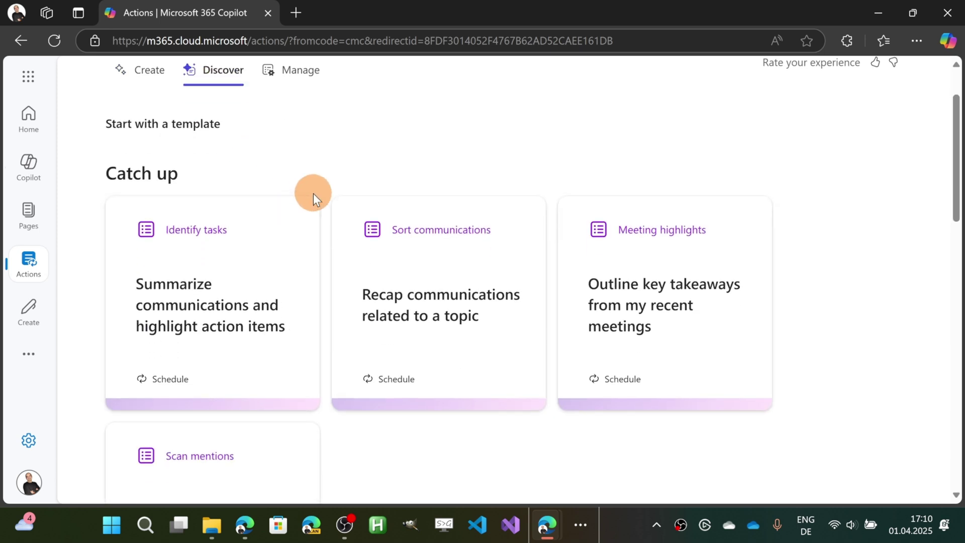
scroll(313, 198, down, 10)
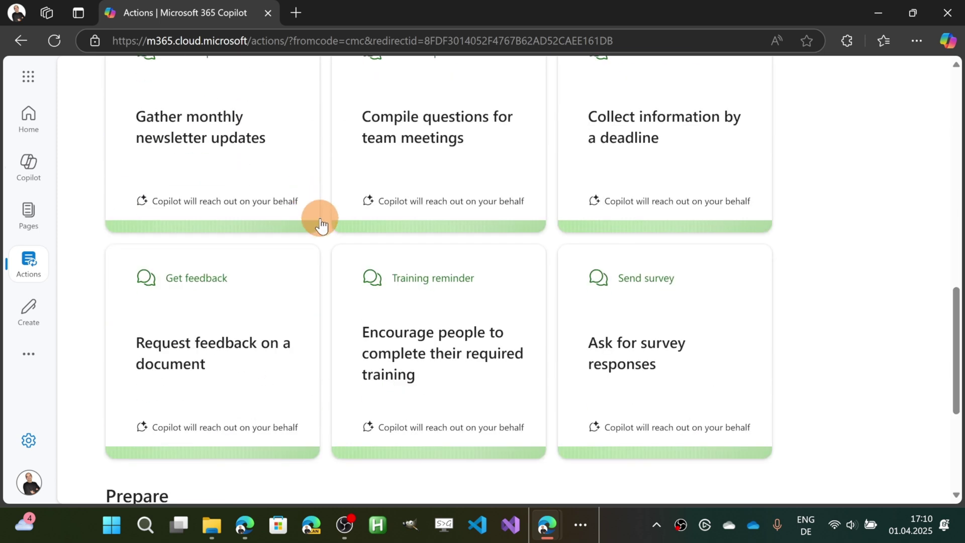
scroll(321, 226, up, 10)
scroll(330, 240, down, 2)
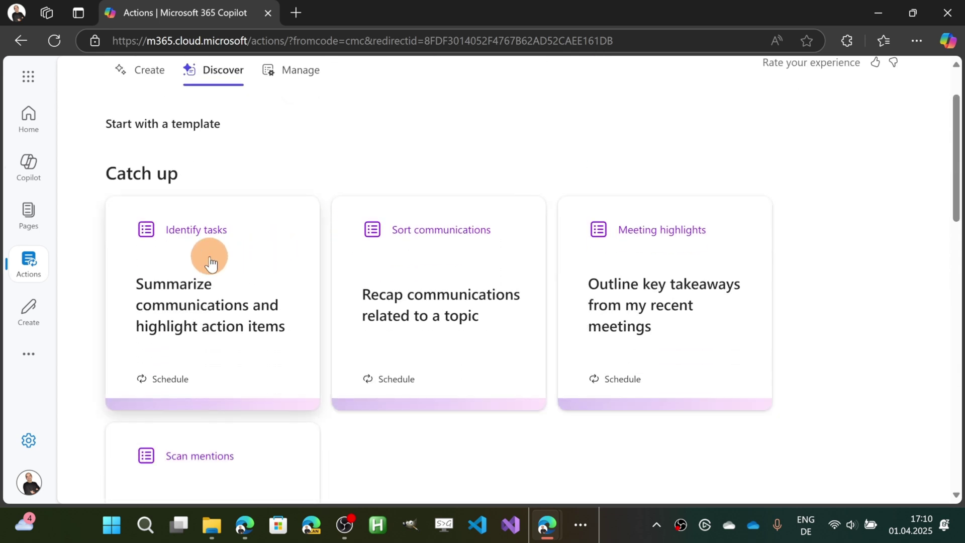
scroll(210, 263, down, 3)
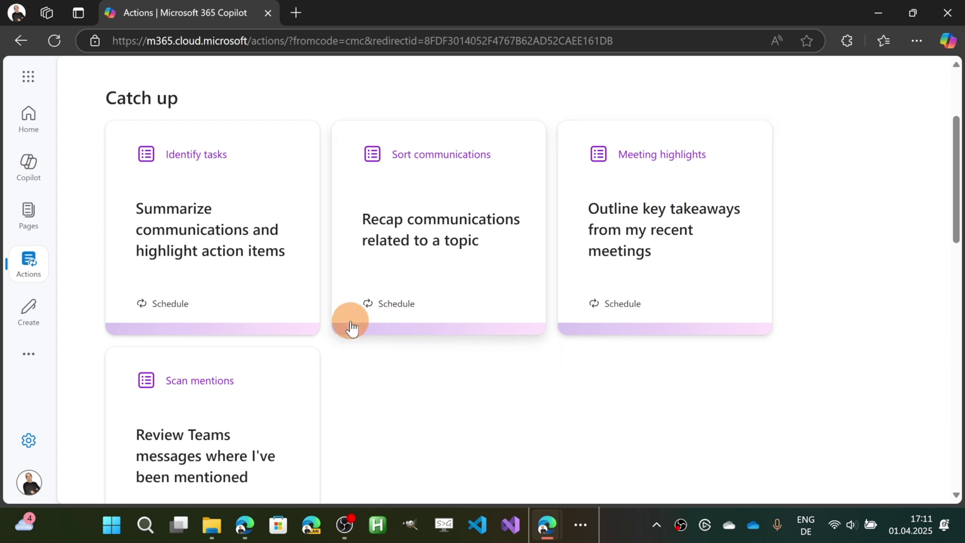
scroll(351, 319, down, 2)
scroll(269, 302, up, 2)
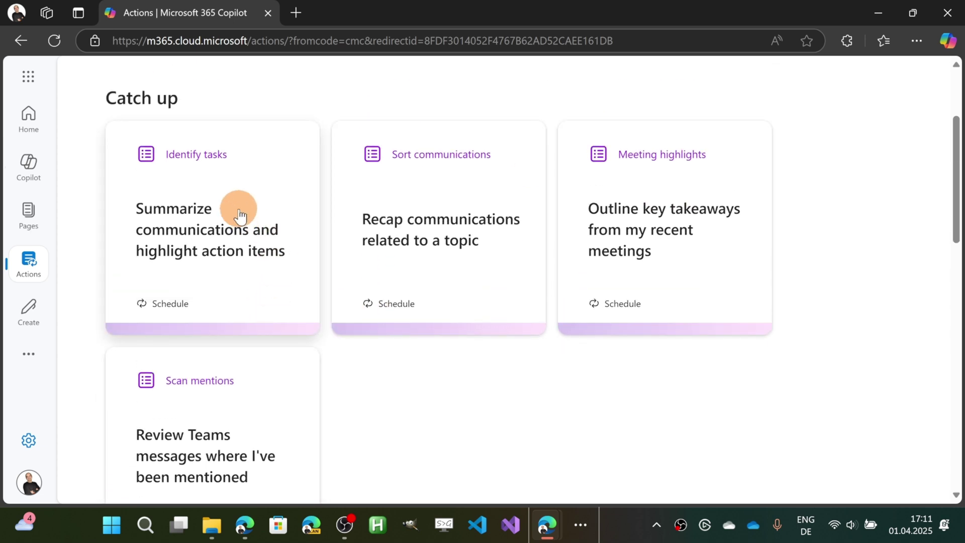
click(198, 210)
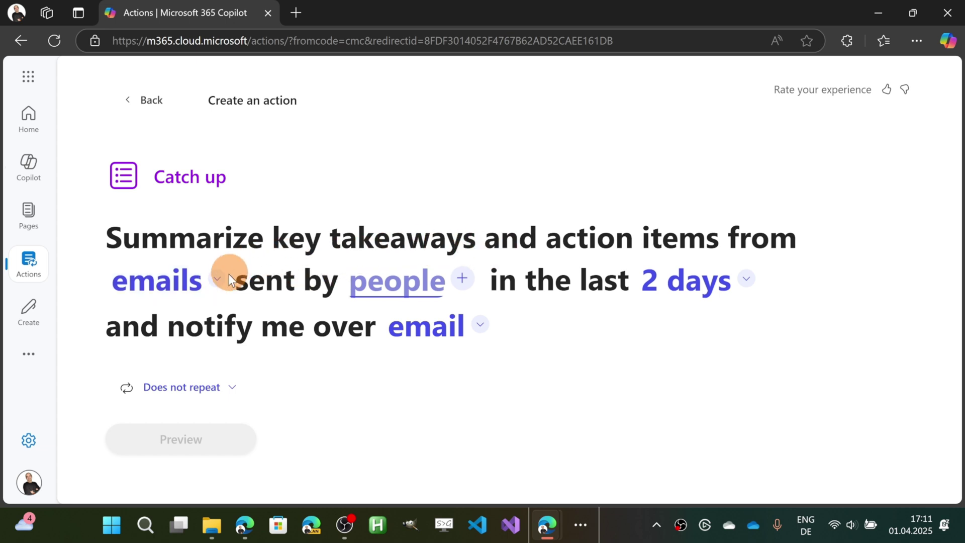
- Set the summary's sources to both emails and Teams messages
click(215, 282)
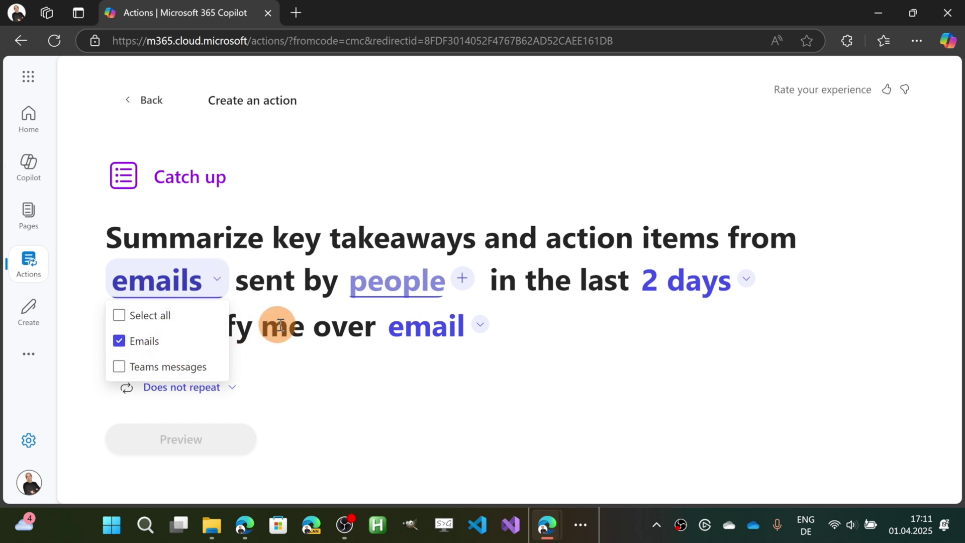
click(150, 316)
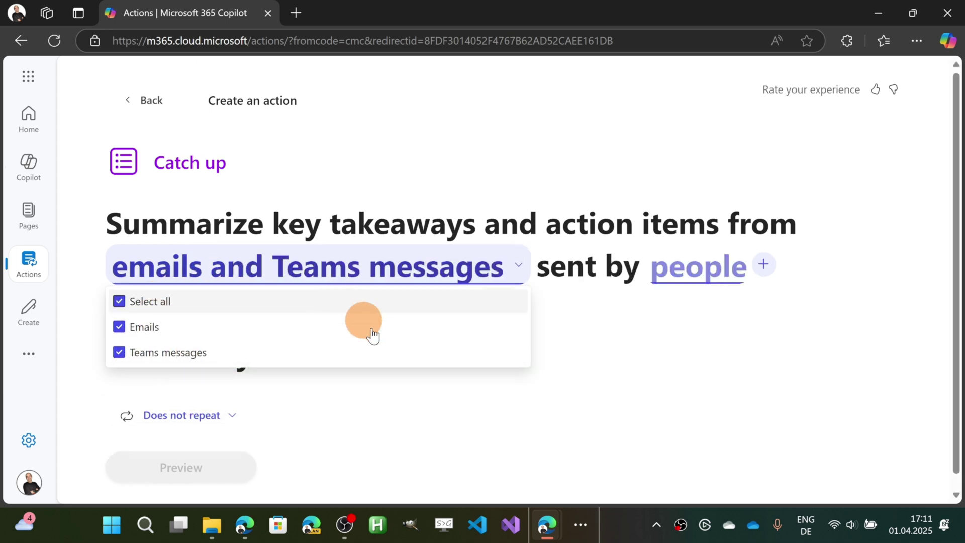
click(524, 423)
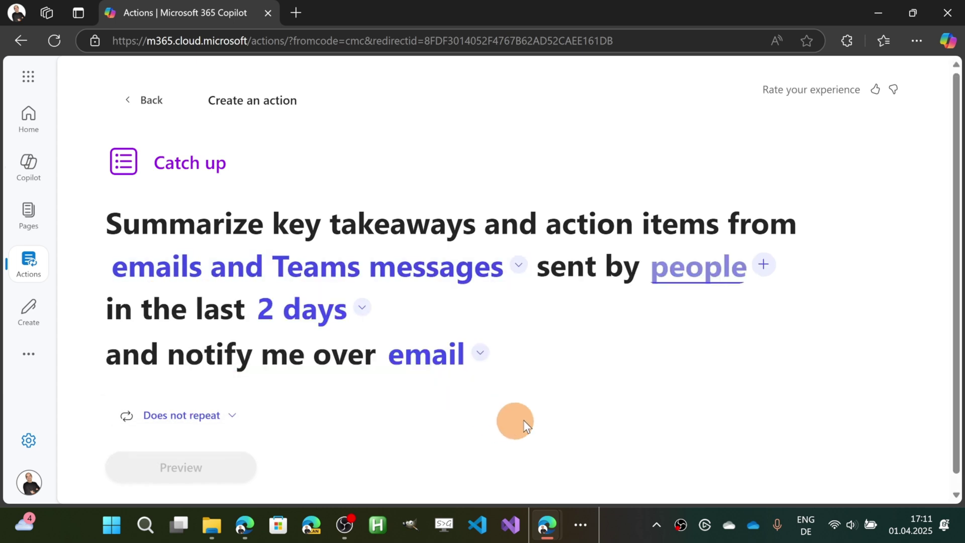
- Search for the Marketing Manager colleague by first name and add them as the sender to summarize
click(768, 264)
click(776, 265)
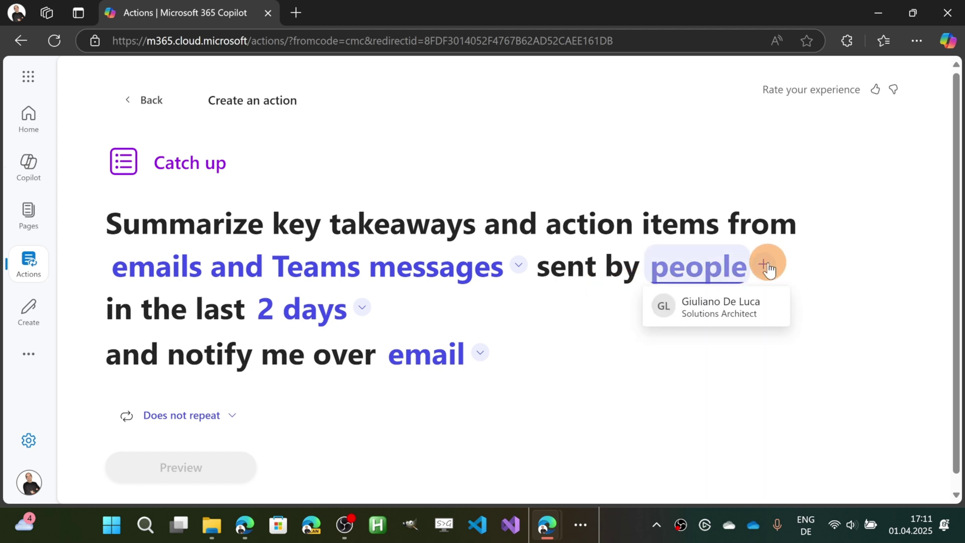
text(adele)
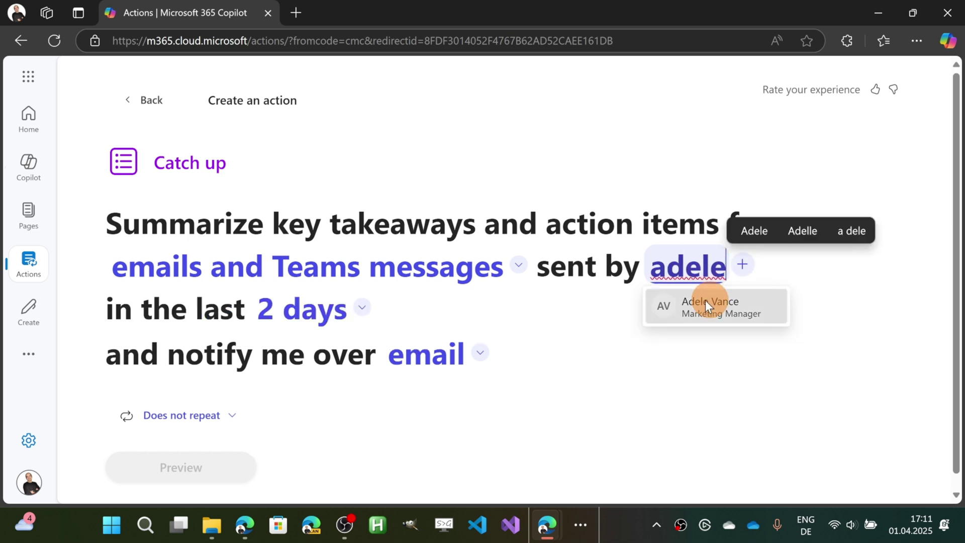
click(710, 302)
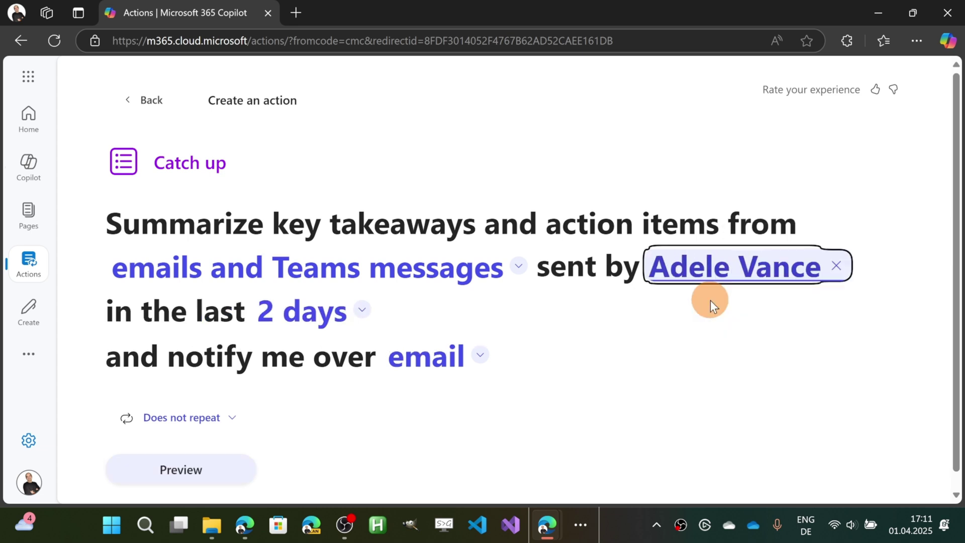
- Set the summary period to the last week and check the repeat options, keeping the action non-repeating
click(358, 330)
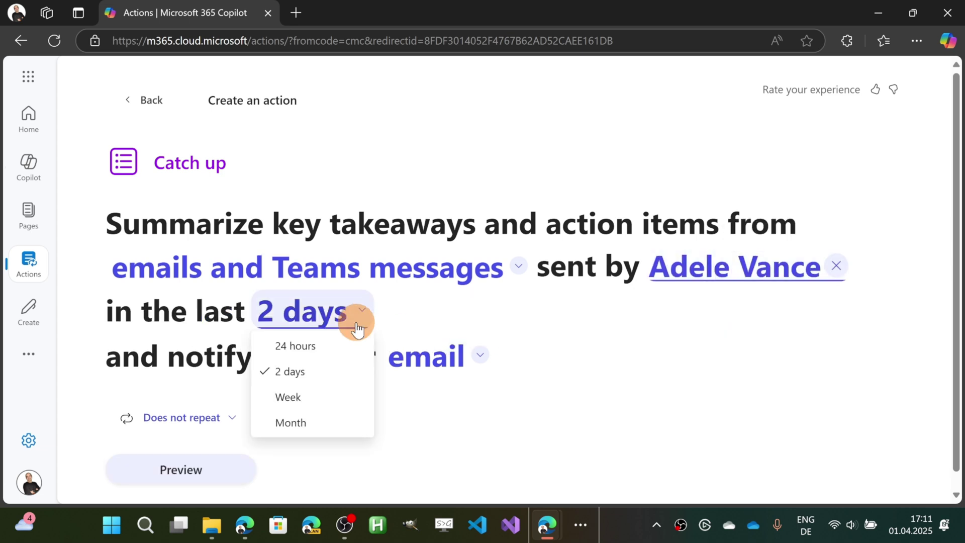
click(298, 398)
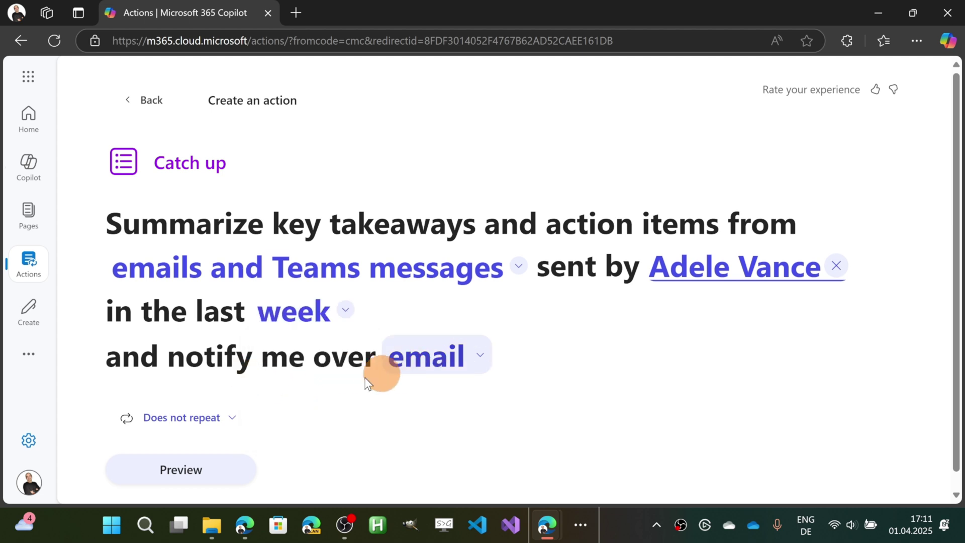
click(234, 402)
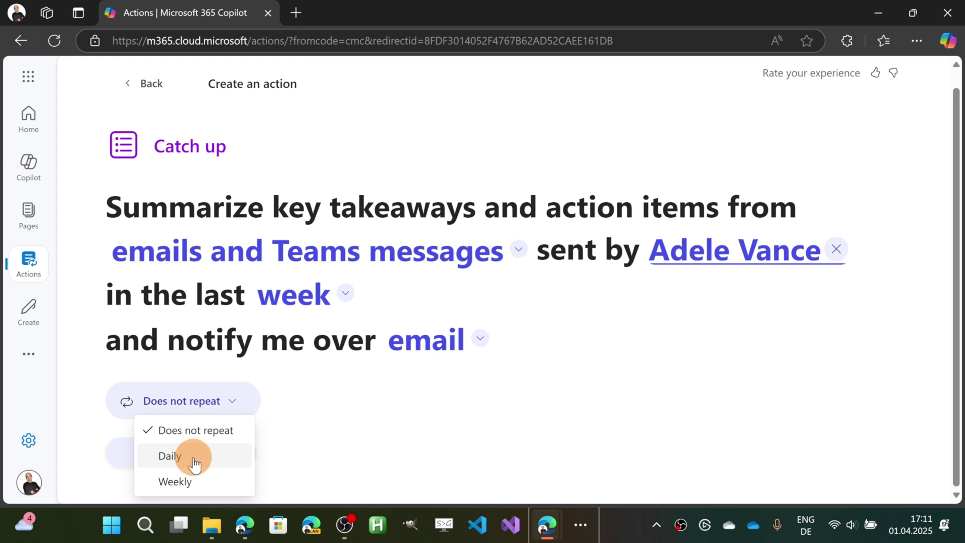
click(337, 465)
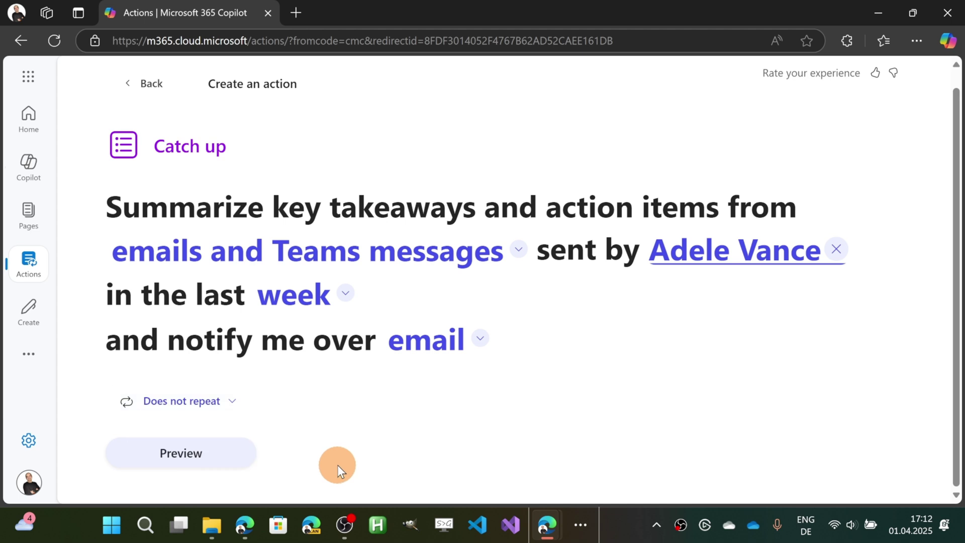
- Preview the Catch up action's planned steps and create the action
click(205, 459)
scroll(638, 290, down, 1)
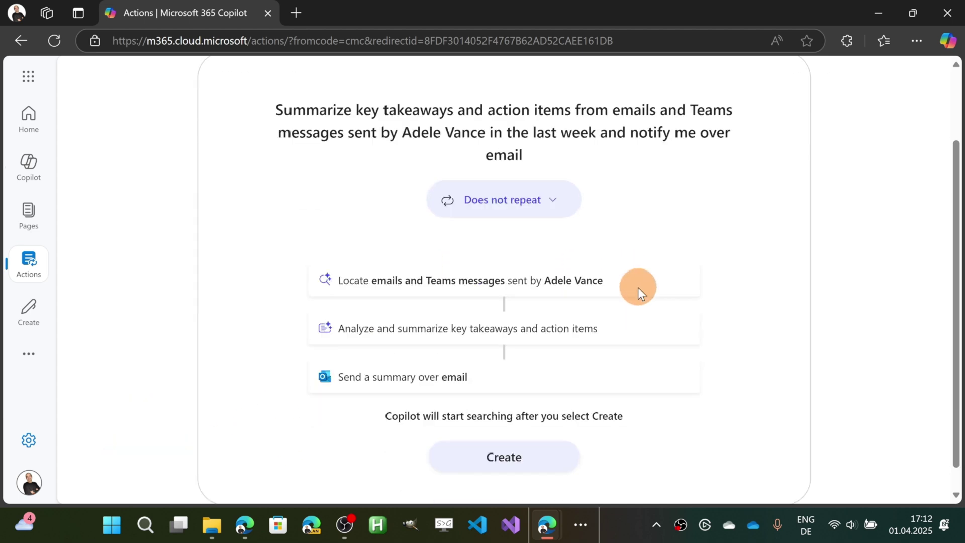
scroll(638, 287, down, 1)
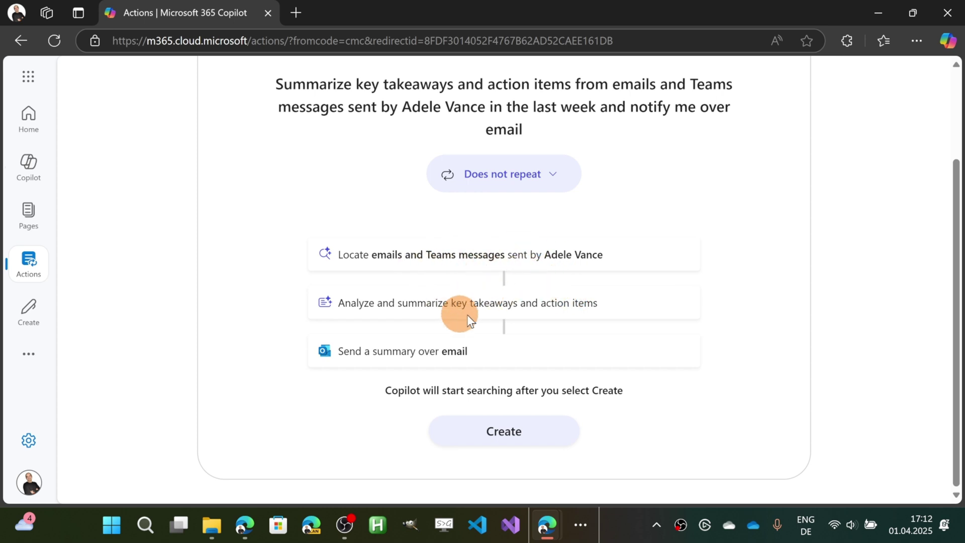
click(513, 431)
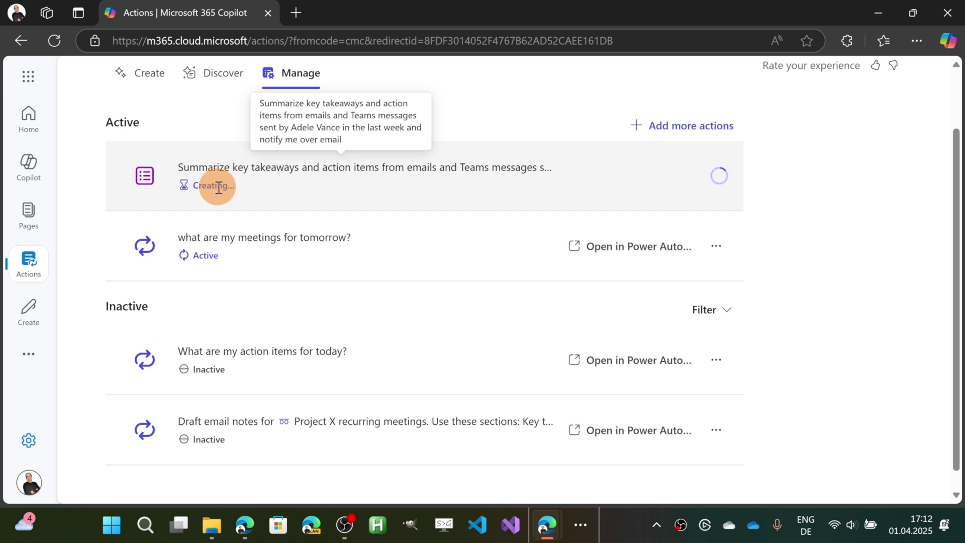
- Start a Catch up action from the Sort communications template and set its sources to emails and meetings
click(230, 92)
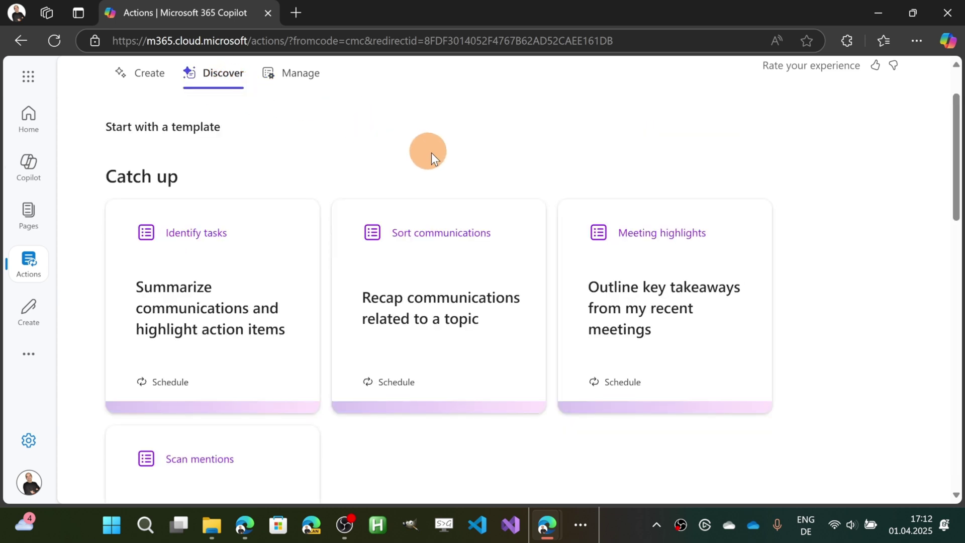
scroll(432, 153, down, 1)
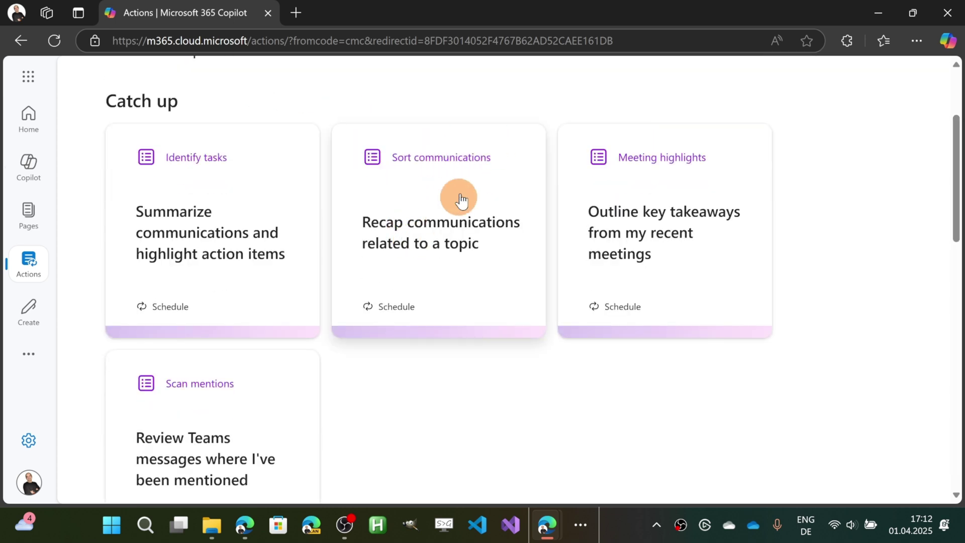
click(447, 254)
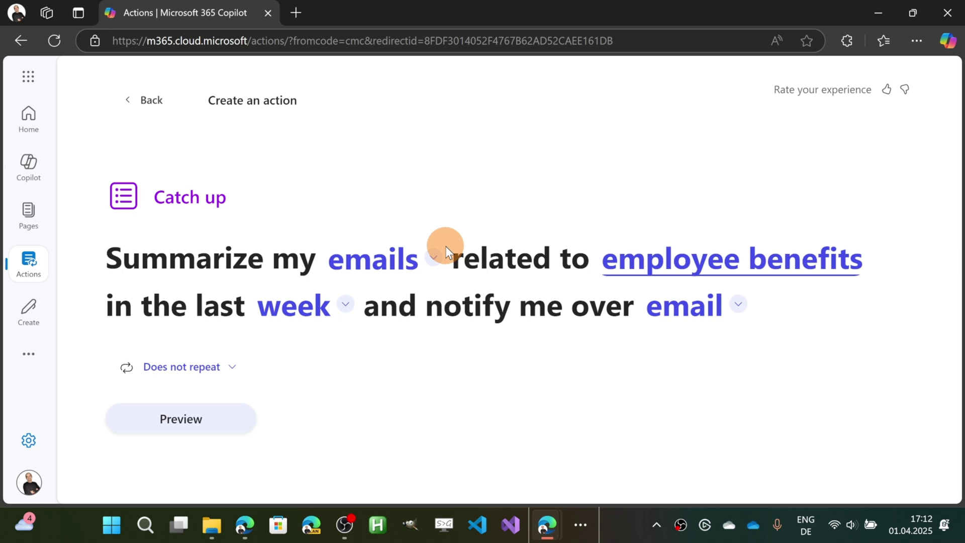
click(420, 272)
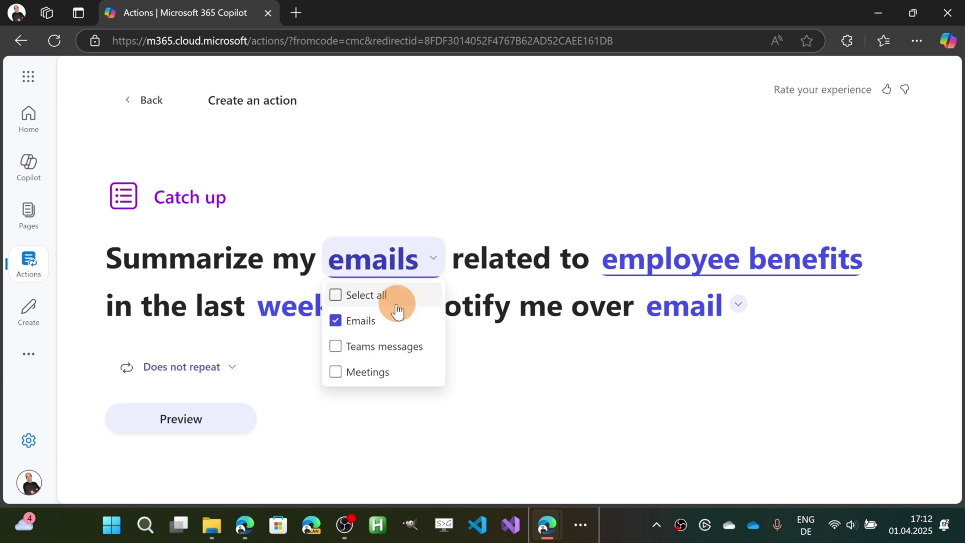
click(372, 375)
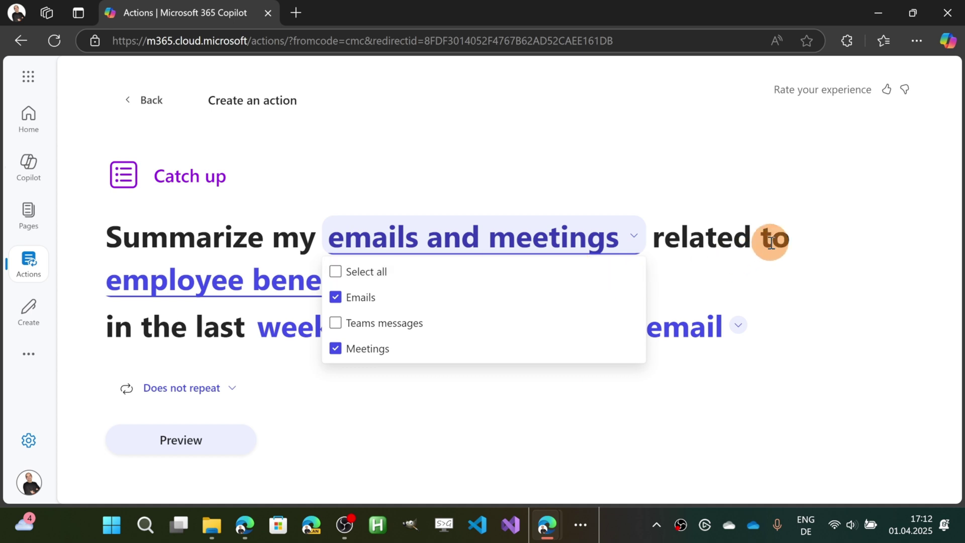
click(256, 289)
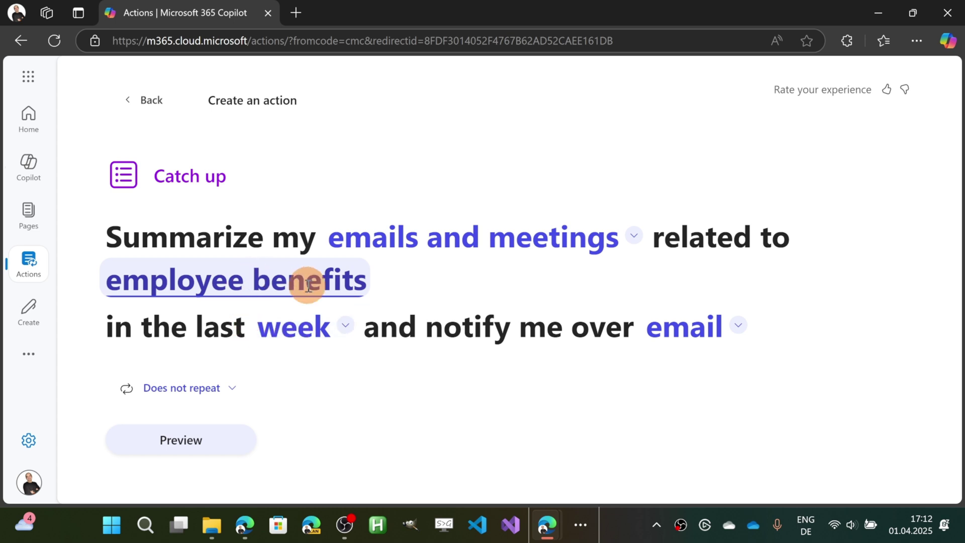
text(jg)
key(BackSpace)
key(BackSpace)
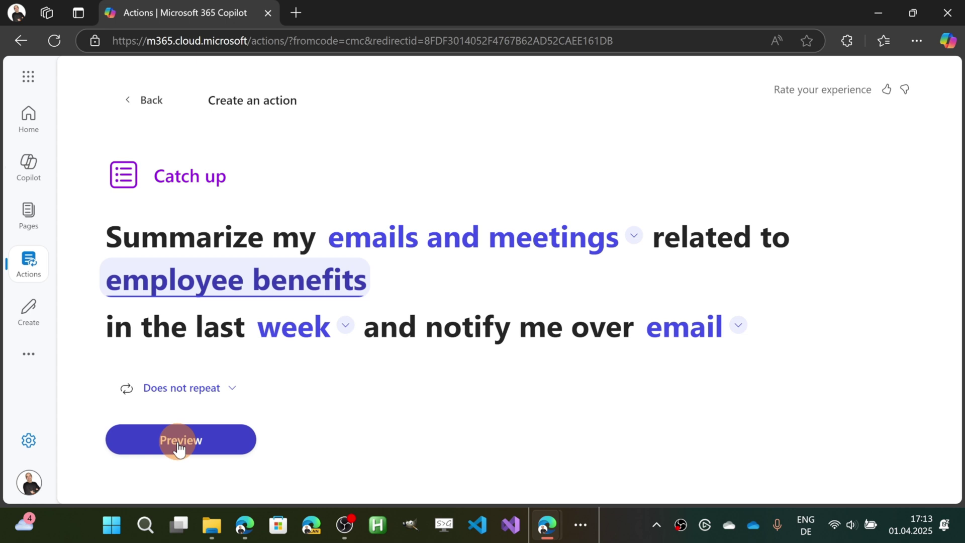
- Preview the employee benefits summary, check its repeat options while keeping it non-repeating, and create the action
click(192, 400)
click(260, 401)
click(255, 437)
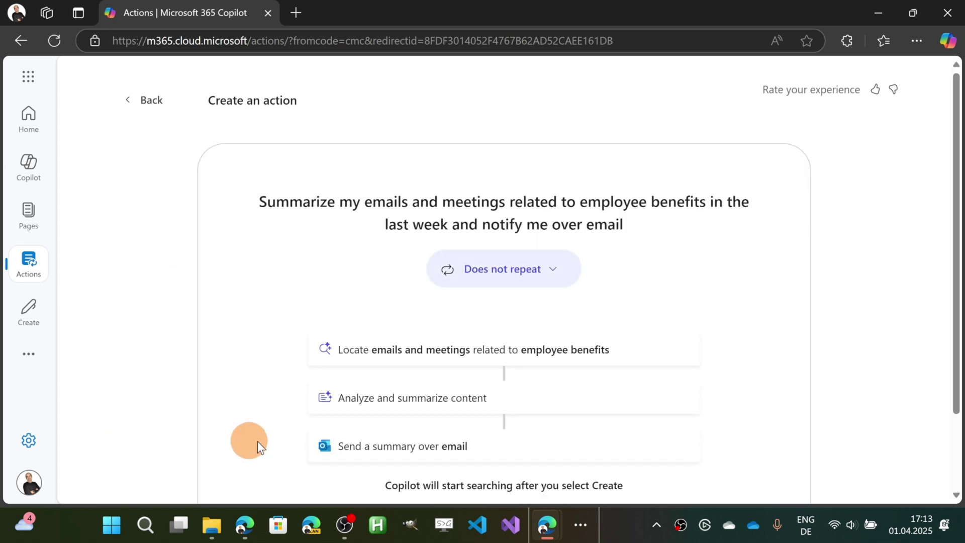
scroll(572, 285, down, 2)
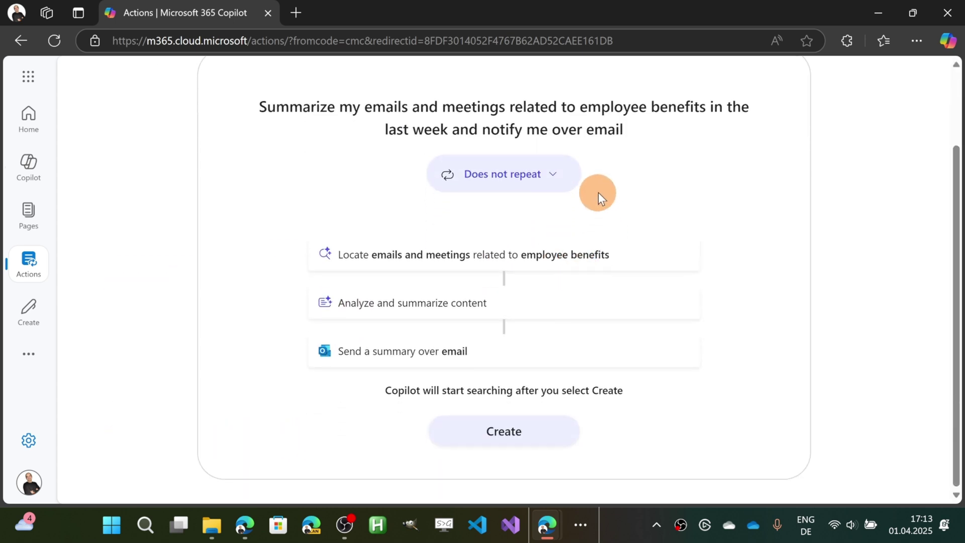
click(554, 175)
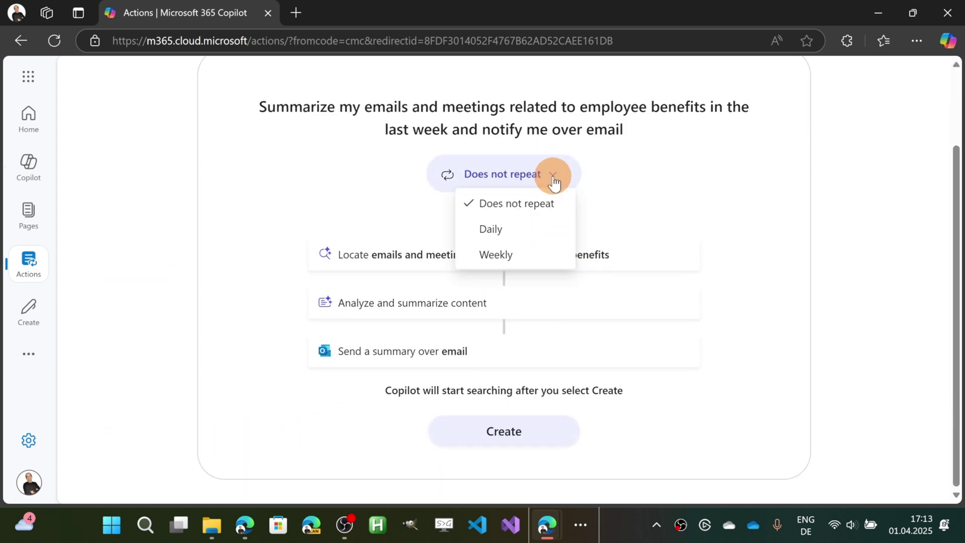
click(636, 171)
click(523, 431)
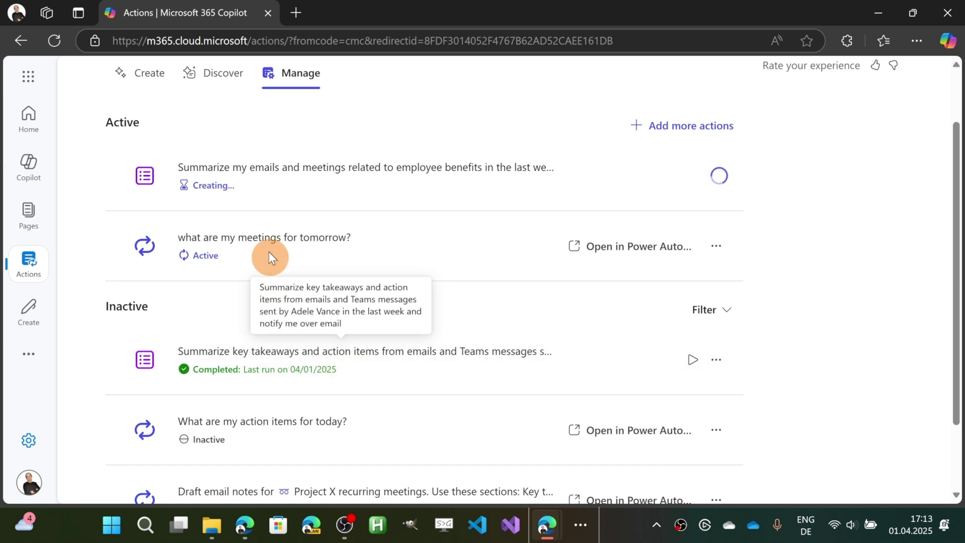
- Open the Meeting highlights template and check its repeat options, keeping the action non-repeating
click(212, 85)
scroll(502, 176, down, 1)
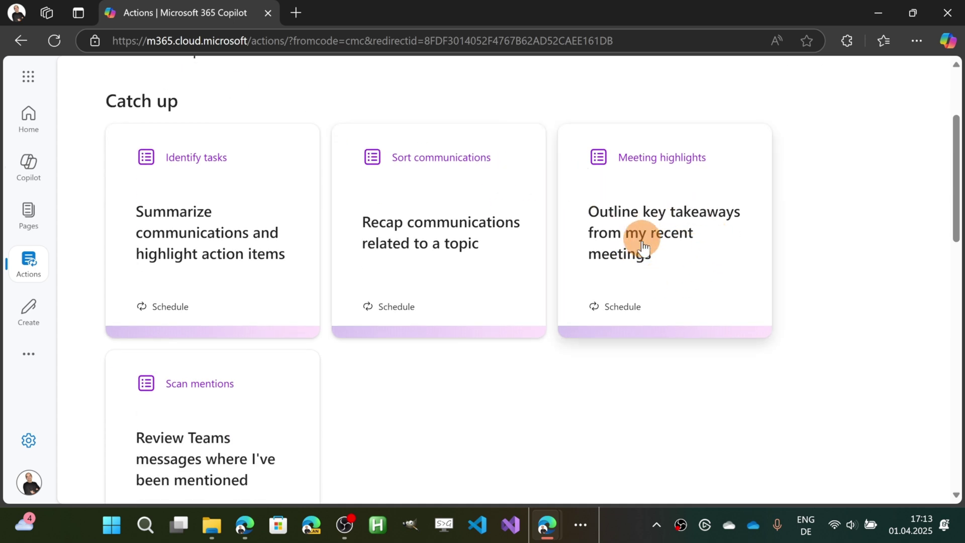
click(687, 276)
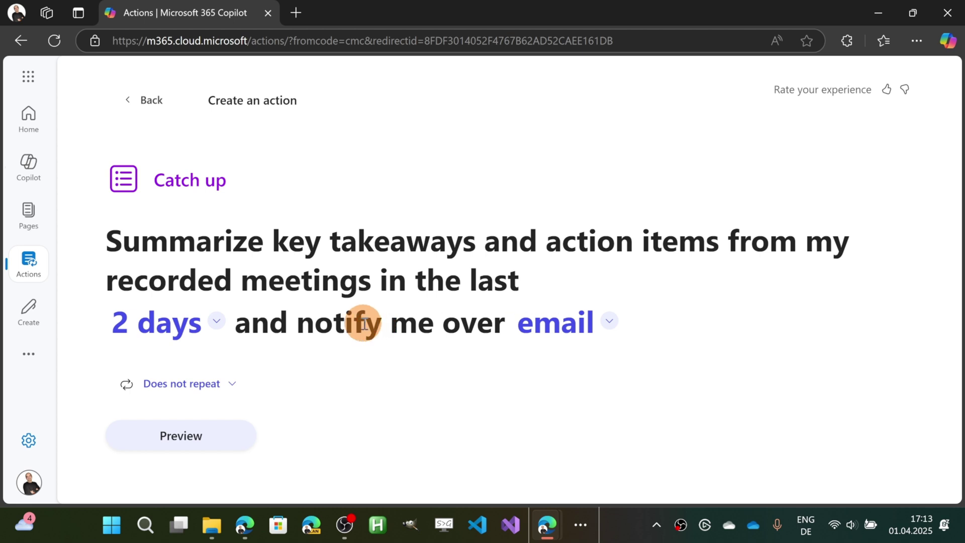
click(216, 385)
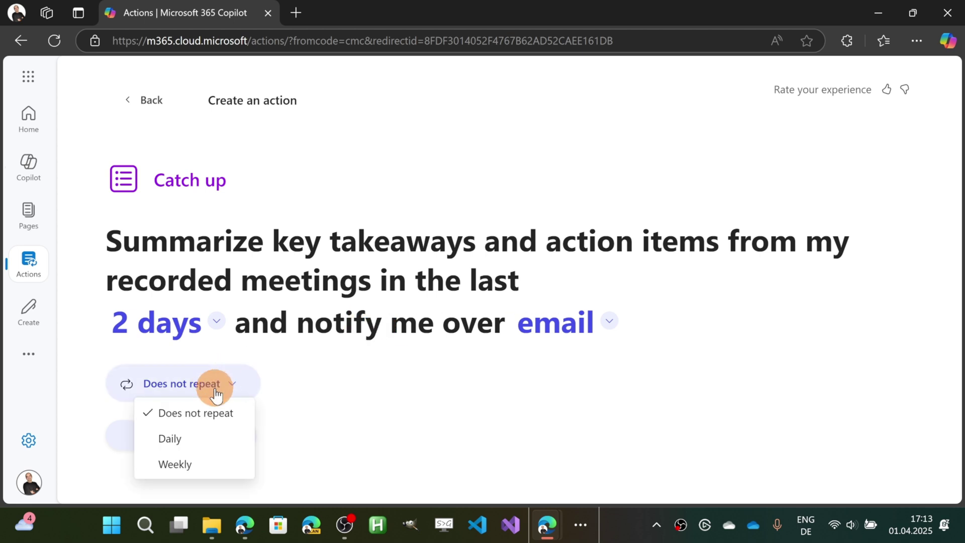
click(482, 372)
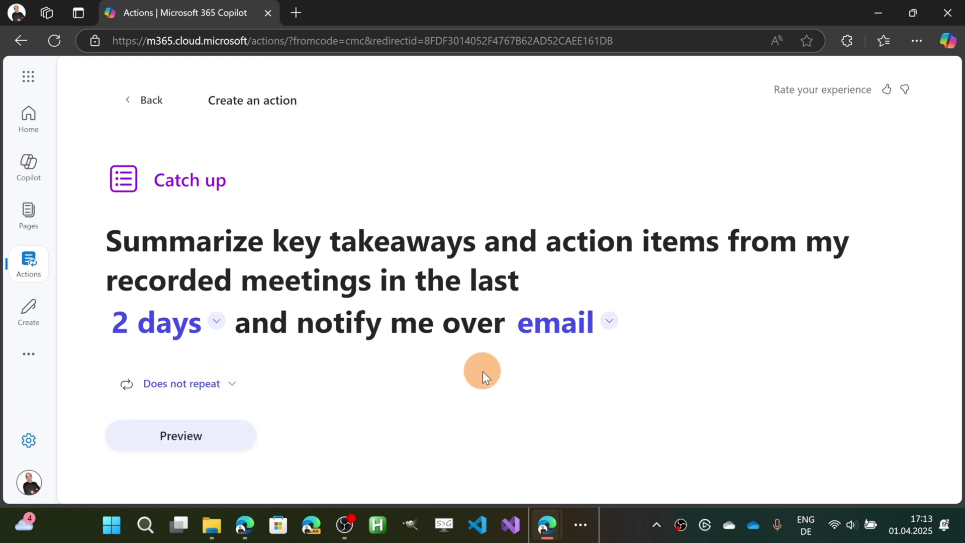
- Set the recorded meetings summary period to the last month and create the action from its preview
click(226, 332)
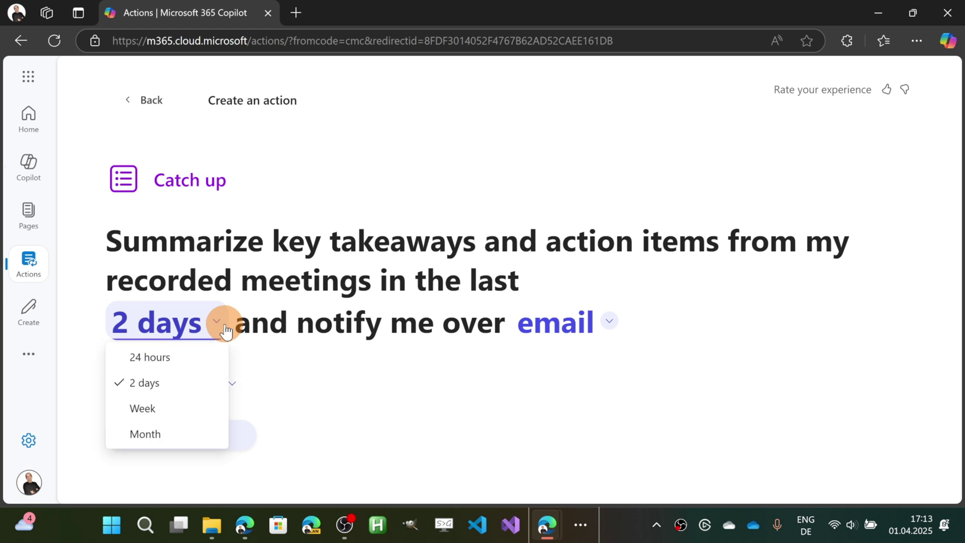
click(168, 436)
scroll(579, 358, down, 2)
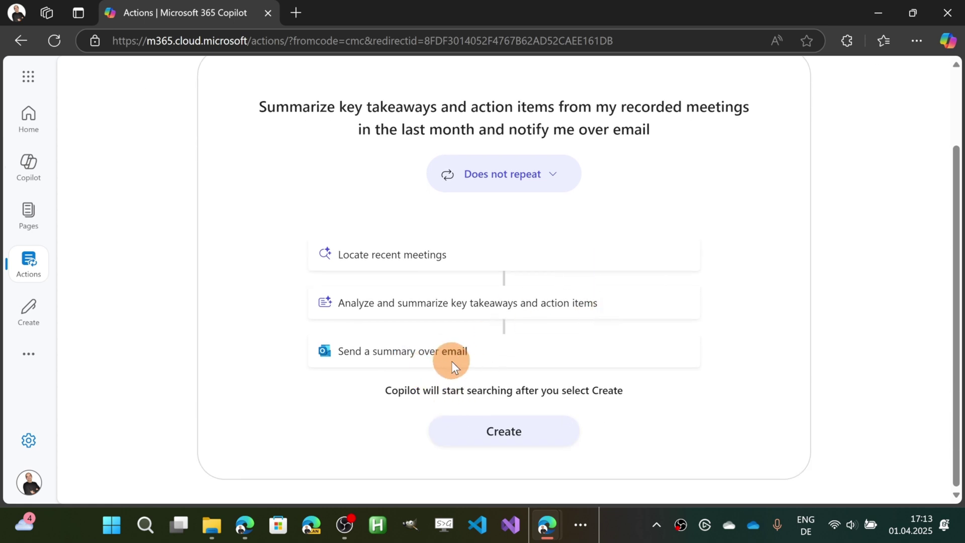
click(525, 442)
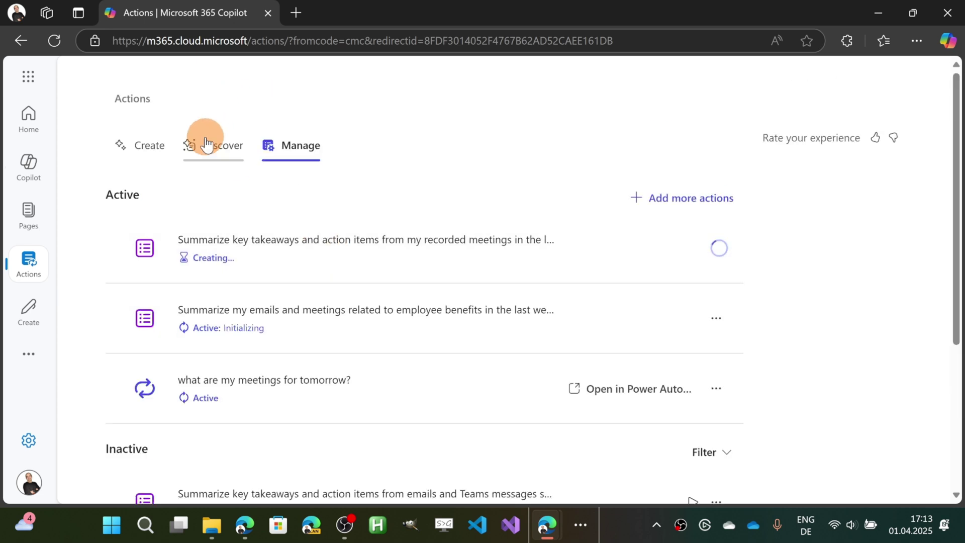
- Start an action from the Scan mentions template and set its sources to both Teams messages and emails
click(206, 144)
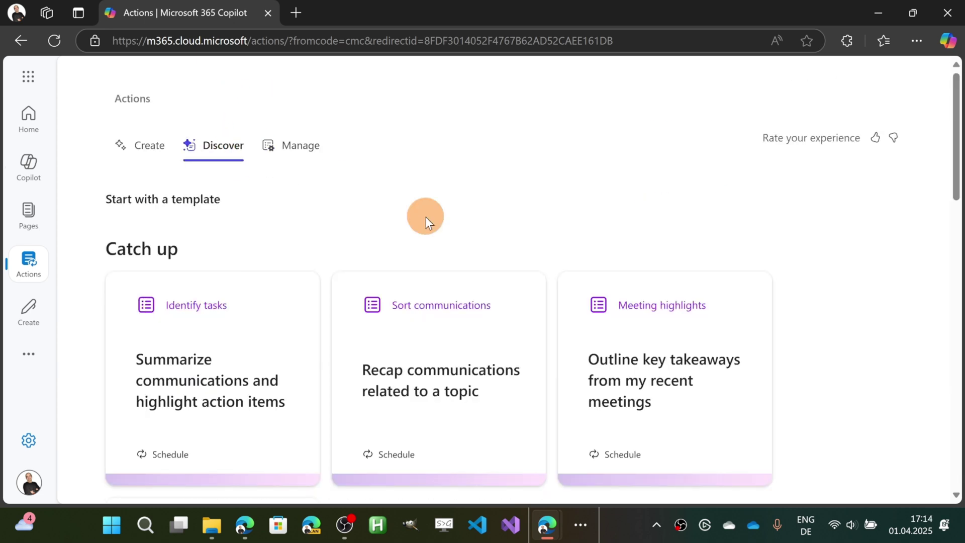
scroll(426, 216, down, 6)
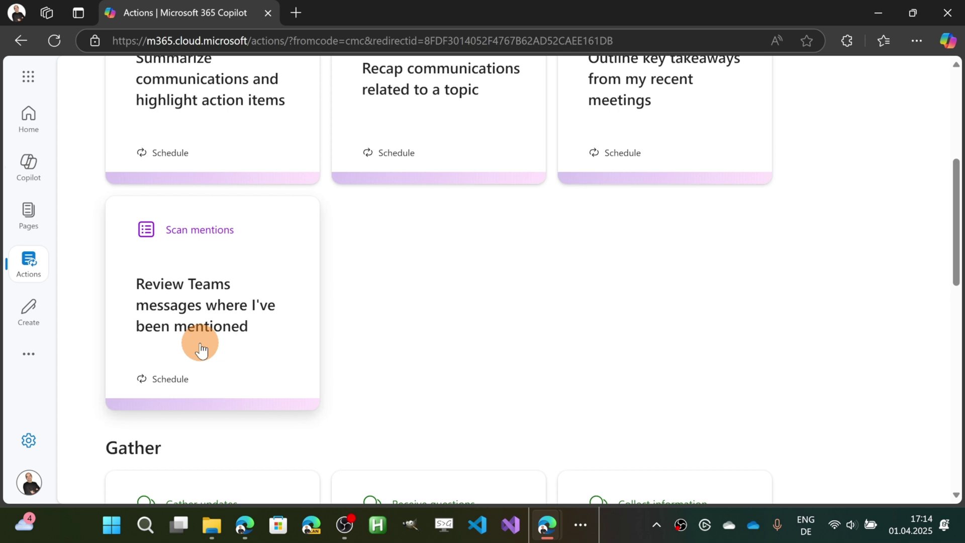
scroll(201, 350, up, 3)
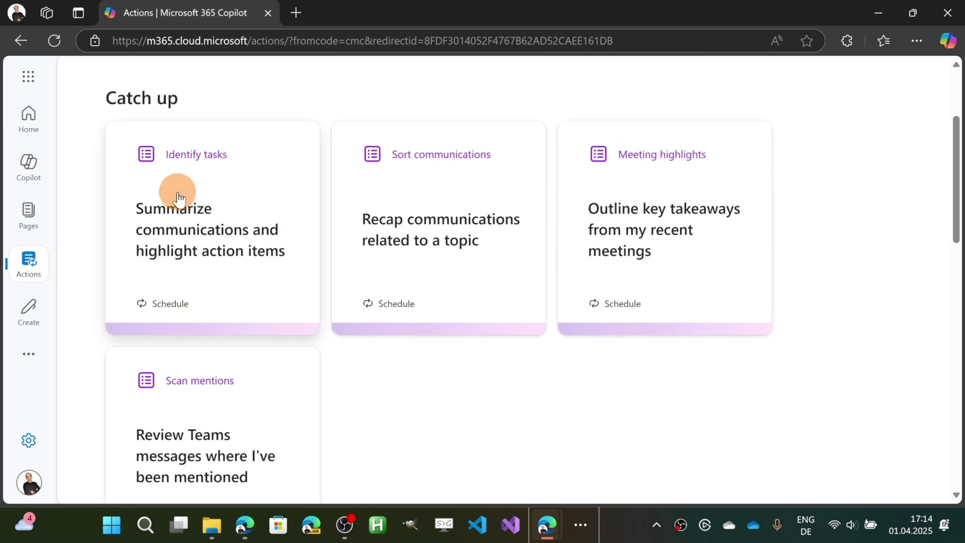
scroll(188, 271, down, 1)
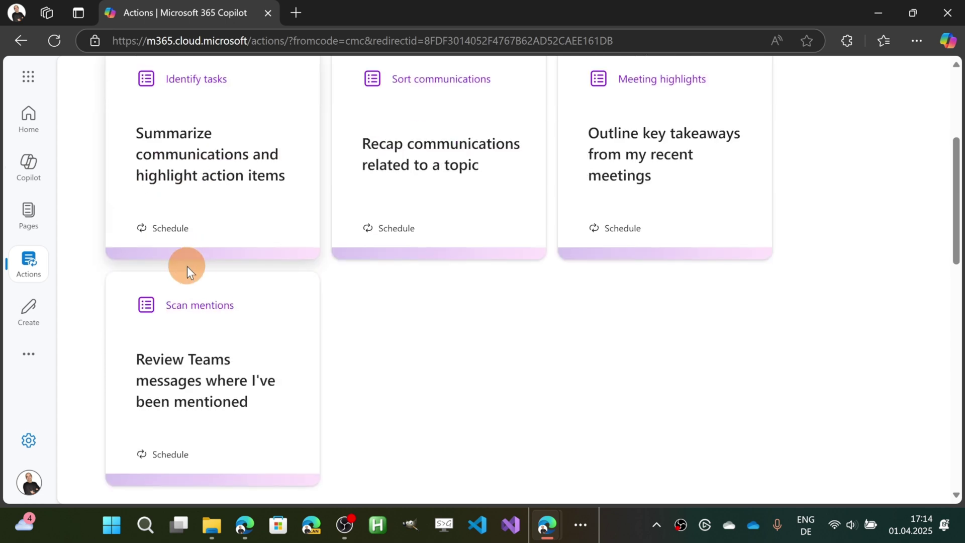
double_click(267, 338)
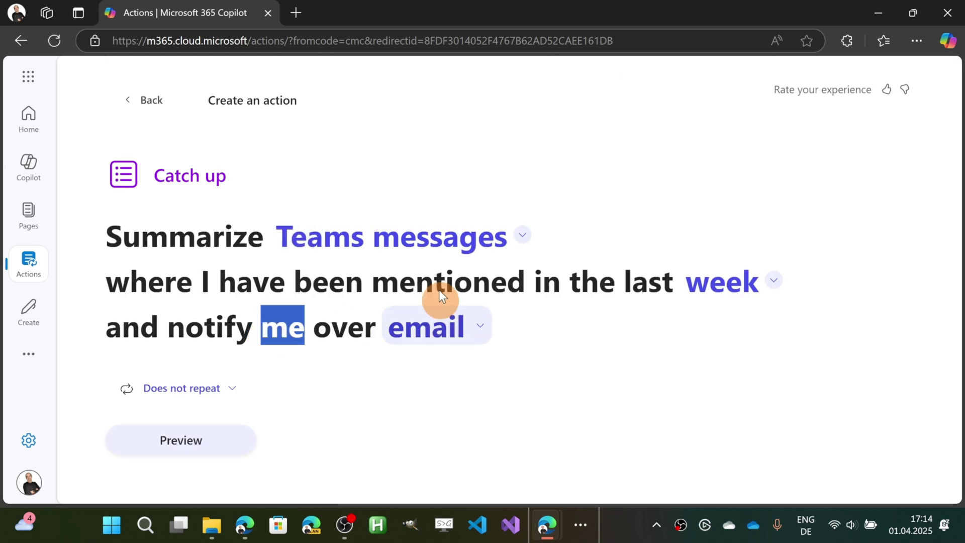
click(522, 237)
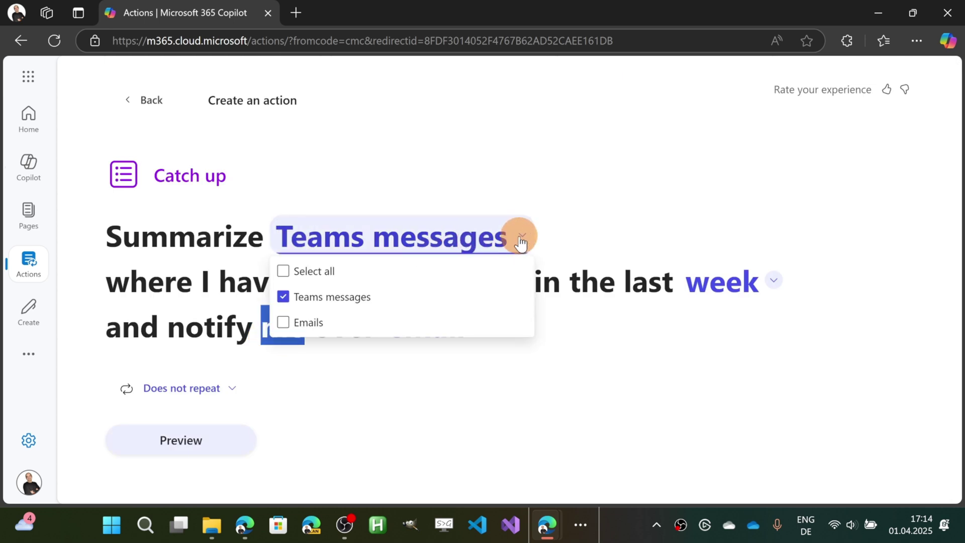
click(327, 281)
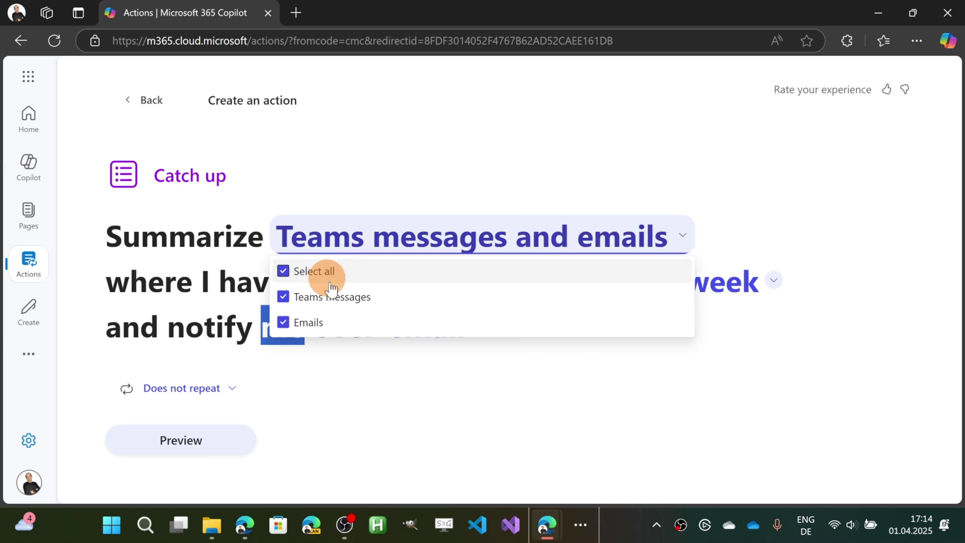
click(448, 410)
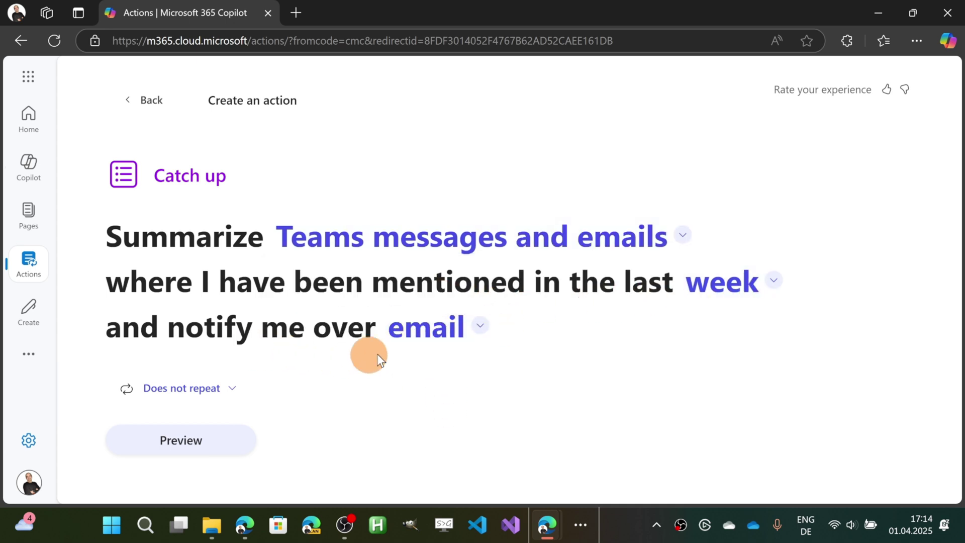
- Preview the mentions summary's planned steps and create the action
click(185, 445)
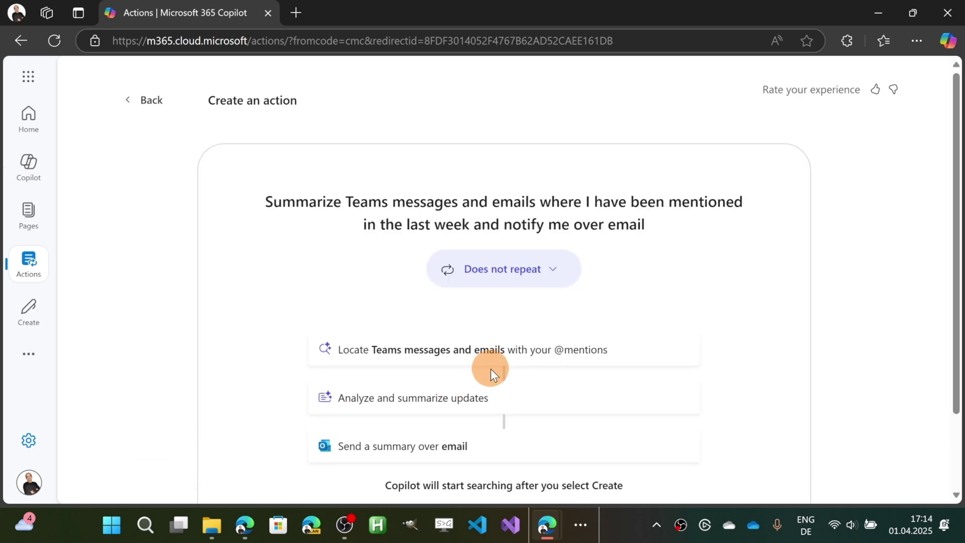
scroll(498, 370, down, 2)
click(507, 433)
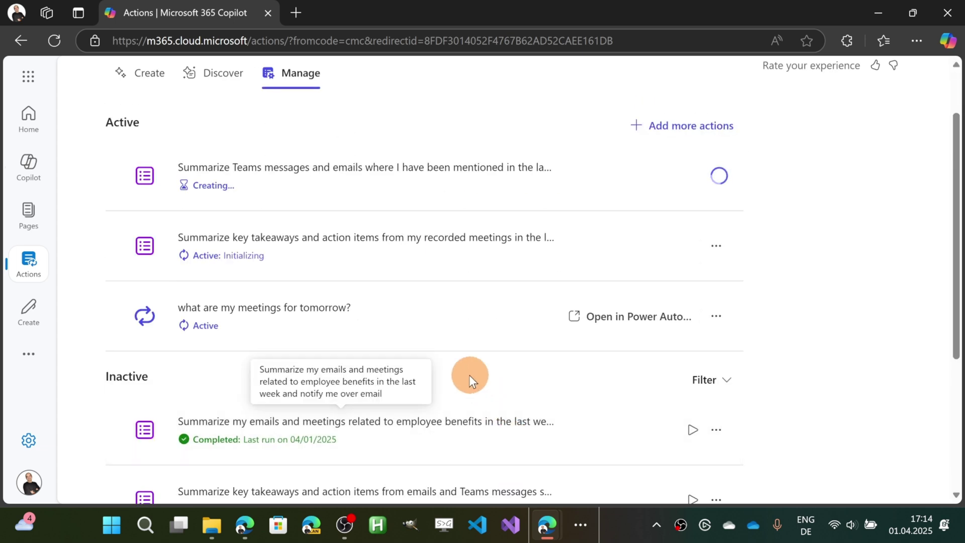
- Browse the Gather and Prepare templates and open the Gather updates template for monthly newsletter updates
click(212, 80)
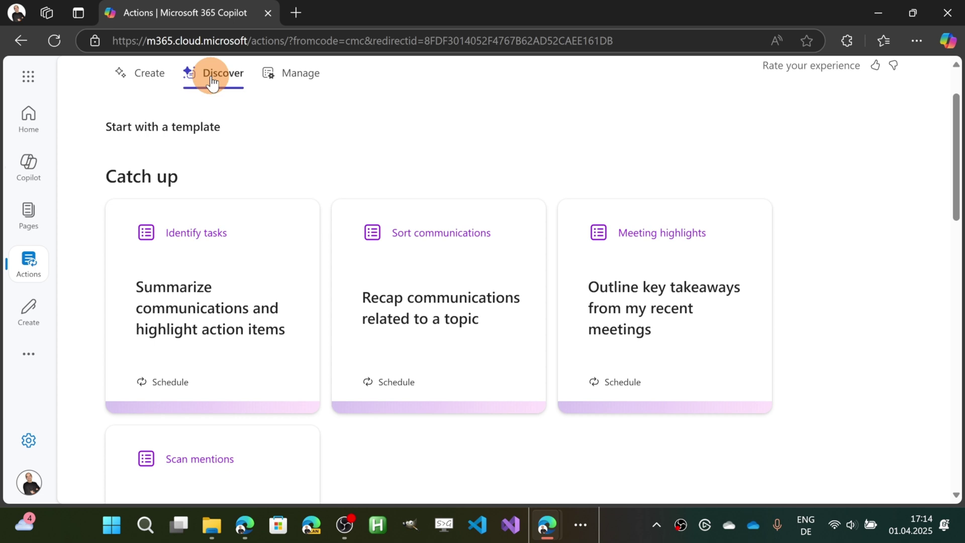
scroll(269, 174, down, 10)
scroll(310, 188, down, 6)
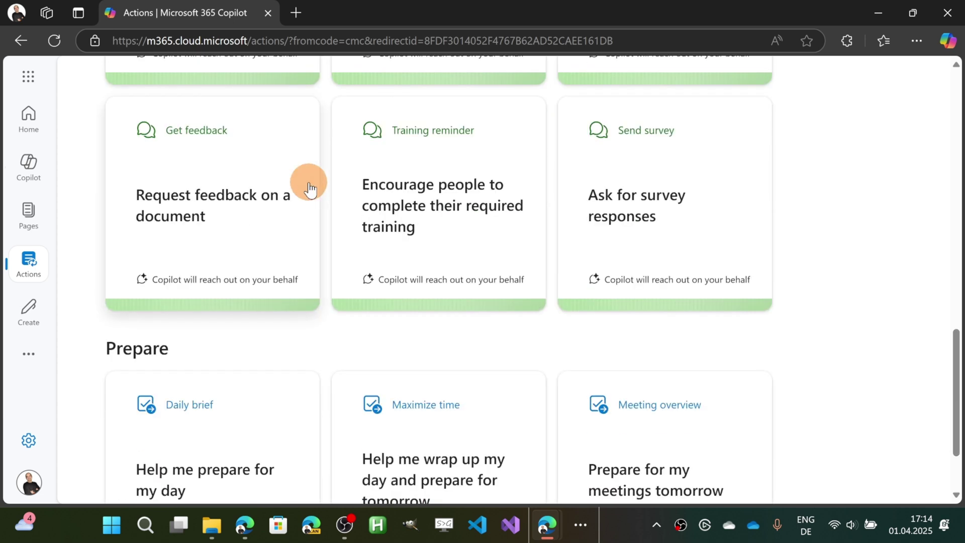
scroll(309, 189, down, 2)
scroll(383, 219, up, 5)
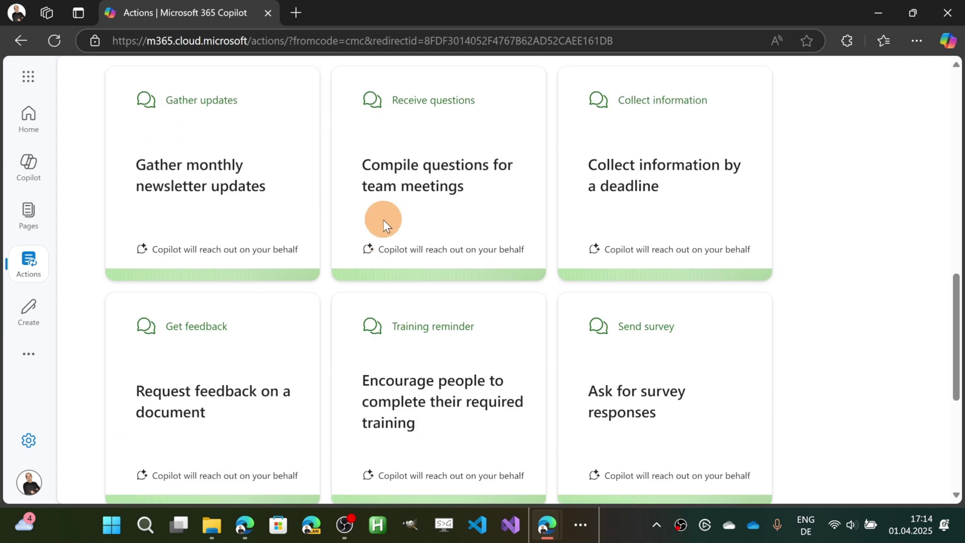
scroll(383, 219, up, 2)
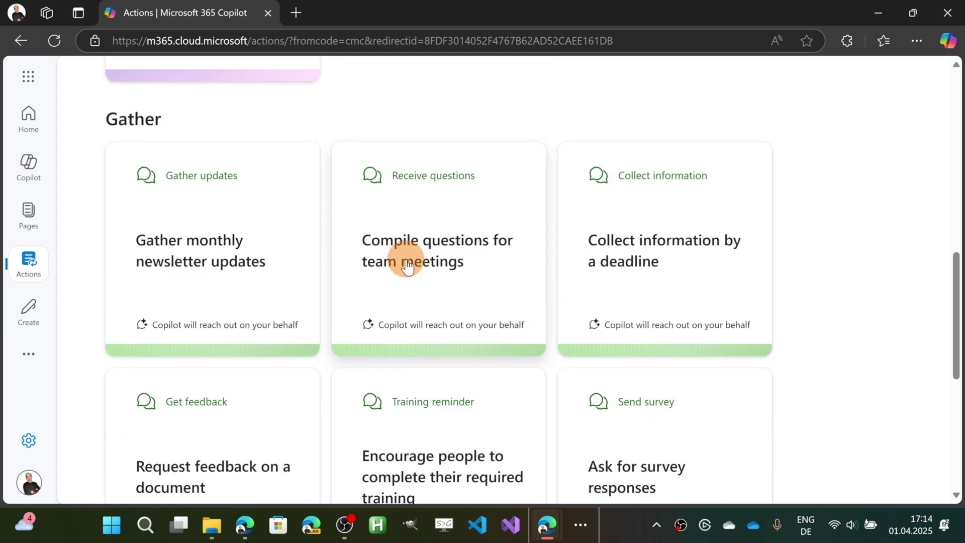
click(285, 221)
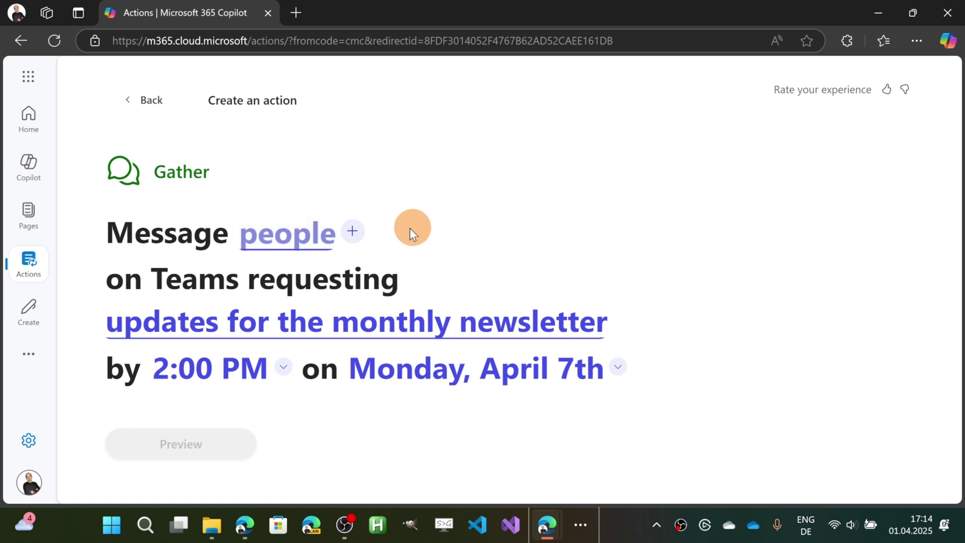
- Add the Program Manager as the recipient of the newsletter updates request
click(351, 233)
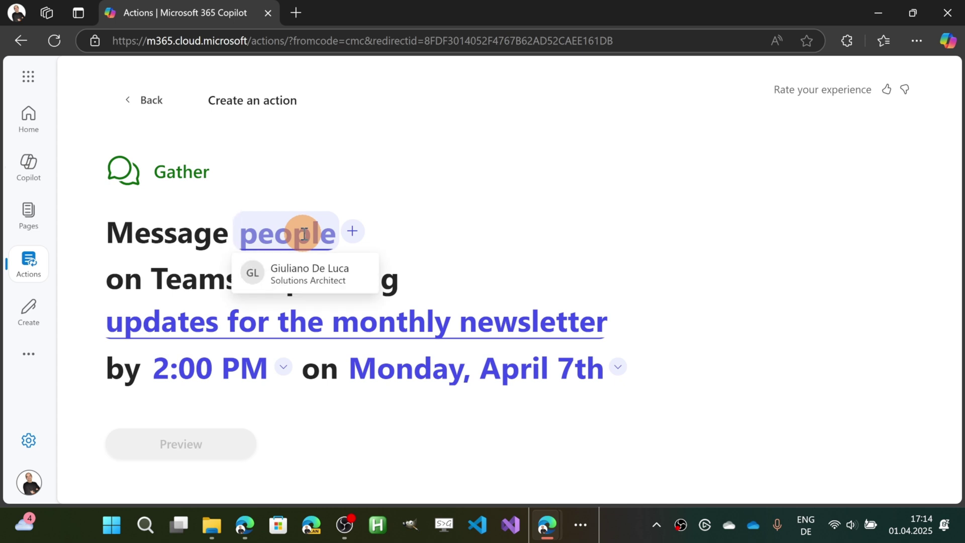
text(diego)
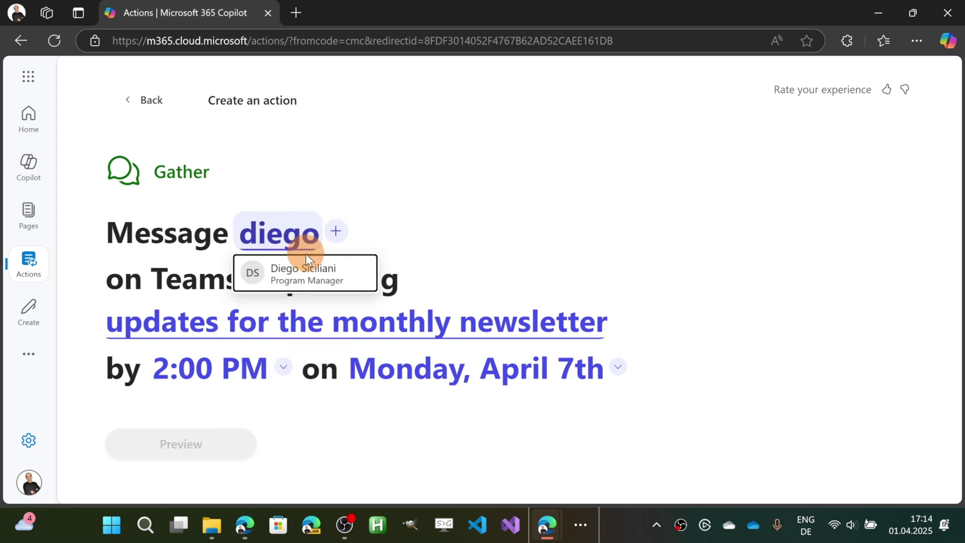
click(307, 259)
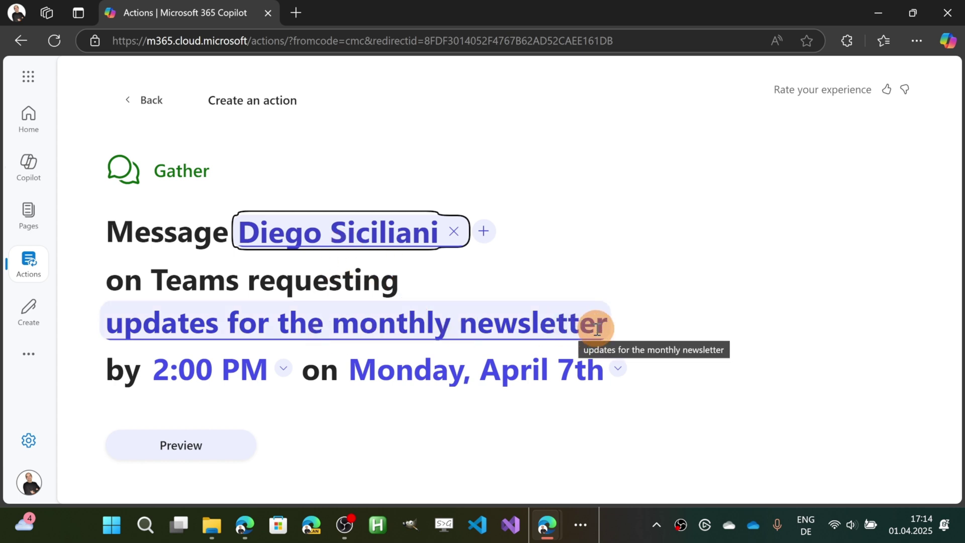
- Change the requested item from the monthly newsletter to "updates for the marketing campaign"
click(161, 324)
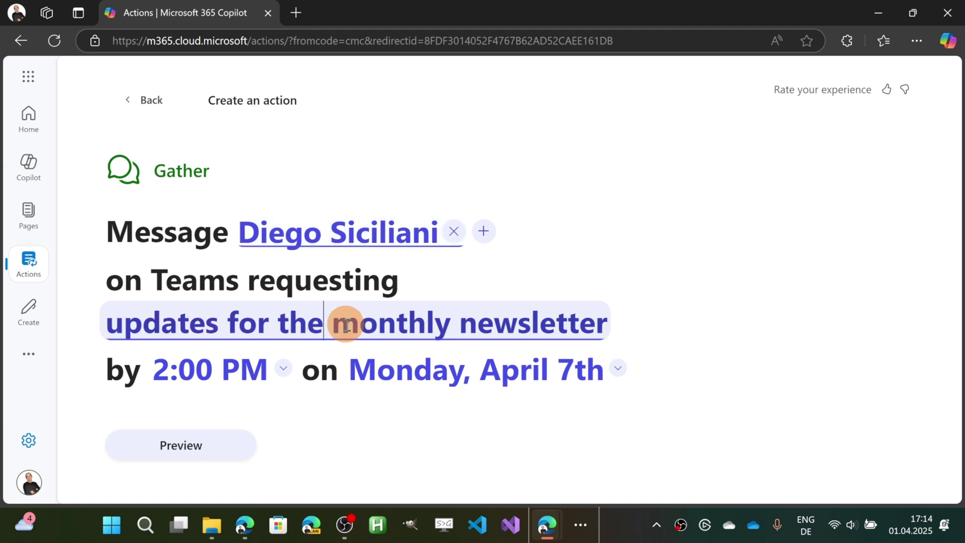
key(shift+End)
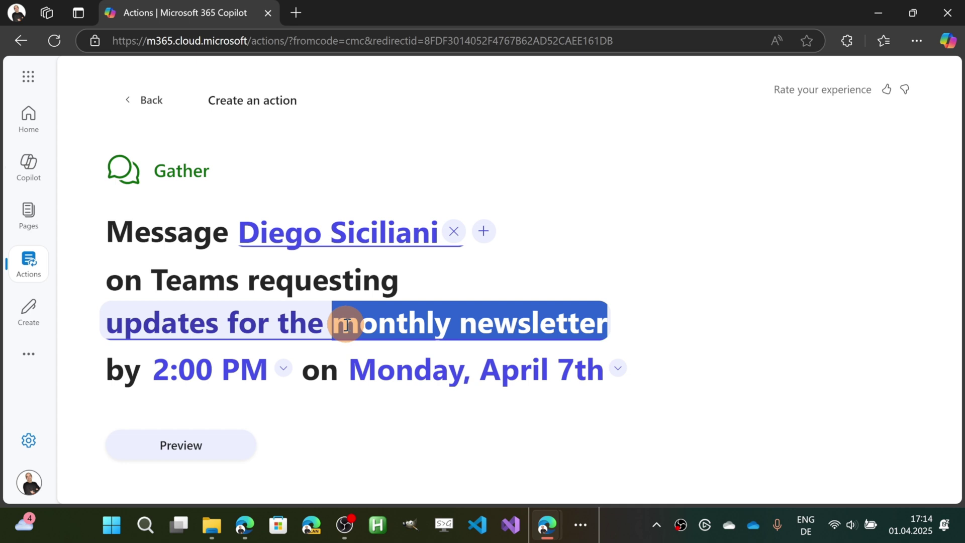
text(marketing )
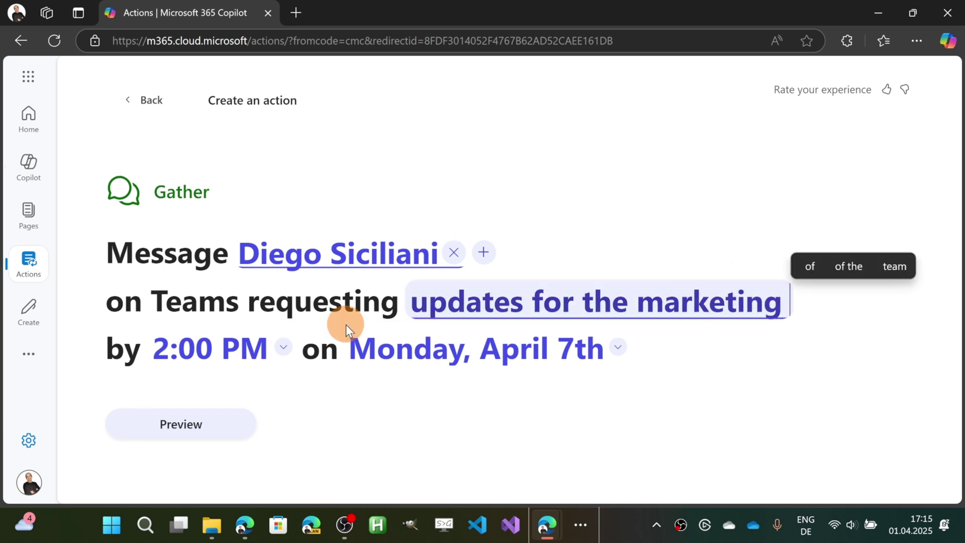
text(campaign)
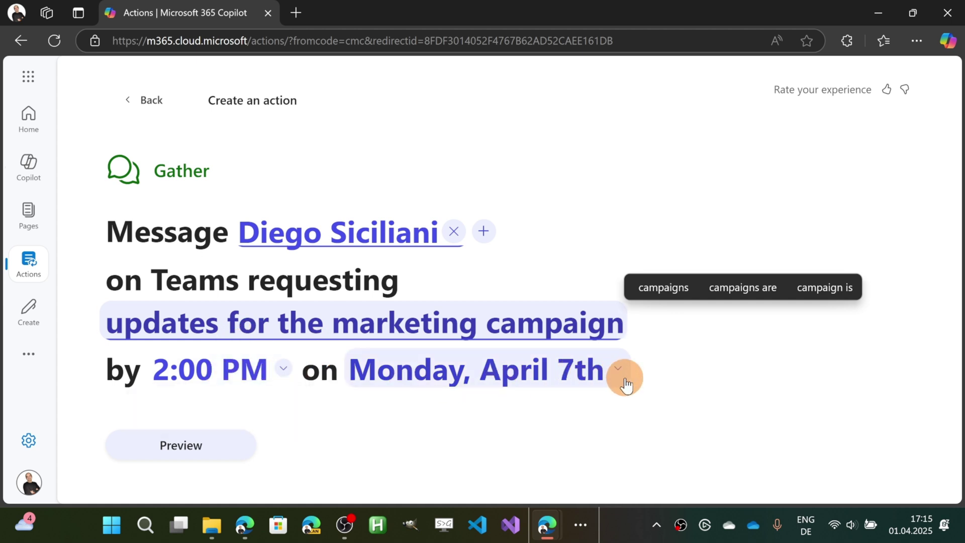
- Preview the marketing campaign request's draft message and planned steps, and create the action
click(183, 446)
scroll(558, 292, down, 5)
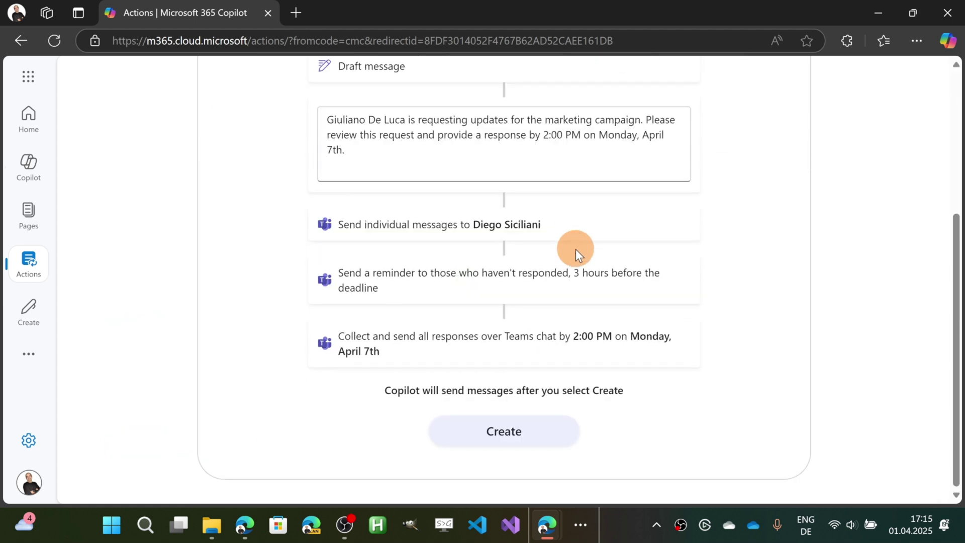
scroll(576, 249, up, 3)
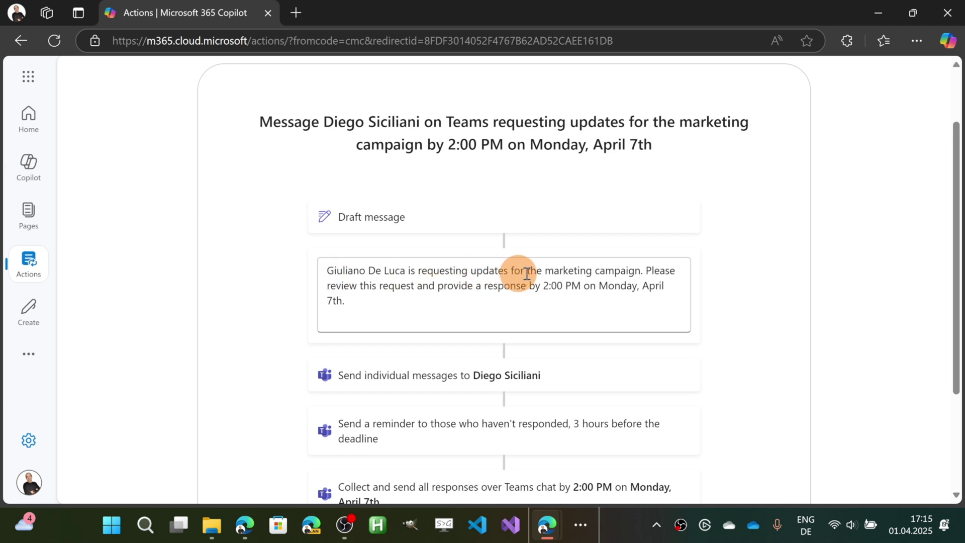
scroll(664, 272, down, 3)
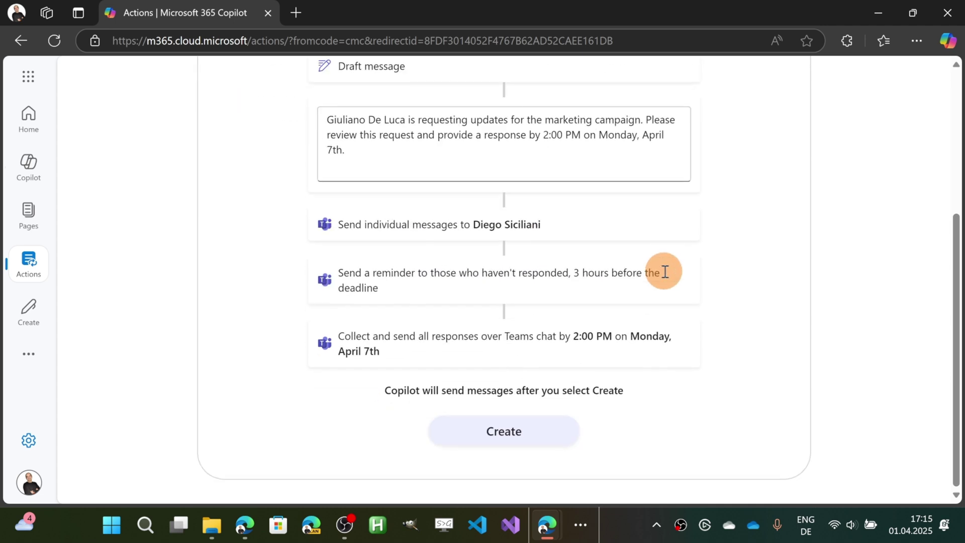
click(520, 433)
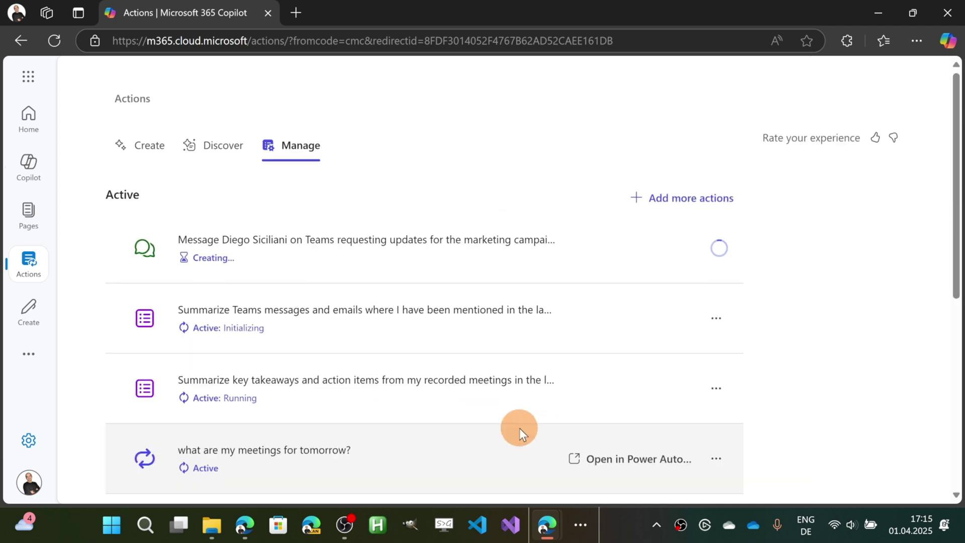
- Start an action from the Receive questions template for team meetings and add the HR Director as recipient
click(184, 146)
scroll(217, 199, down, 10)
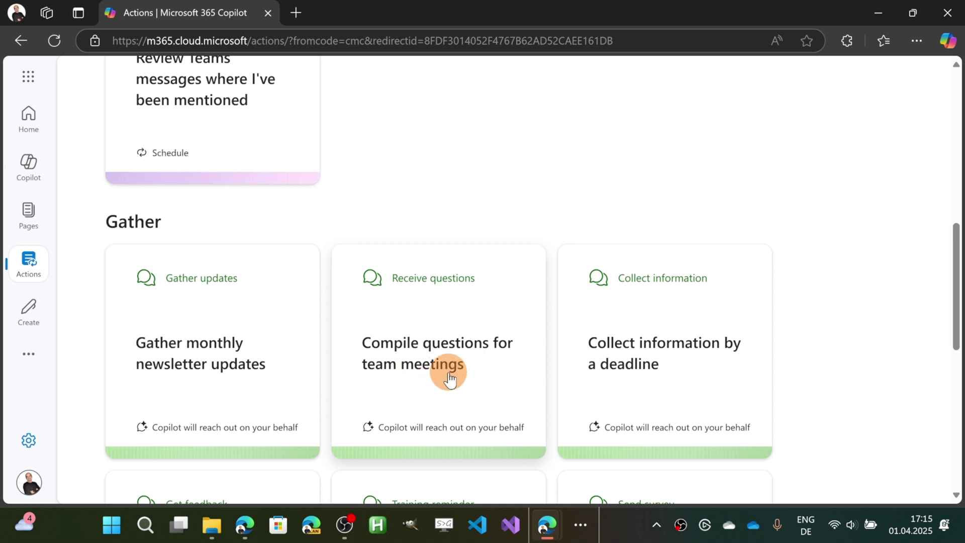
scroll(455, 378, down, 2)
click(454, 297)
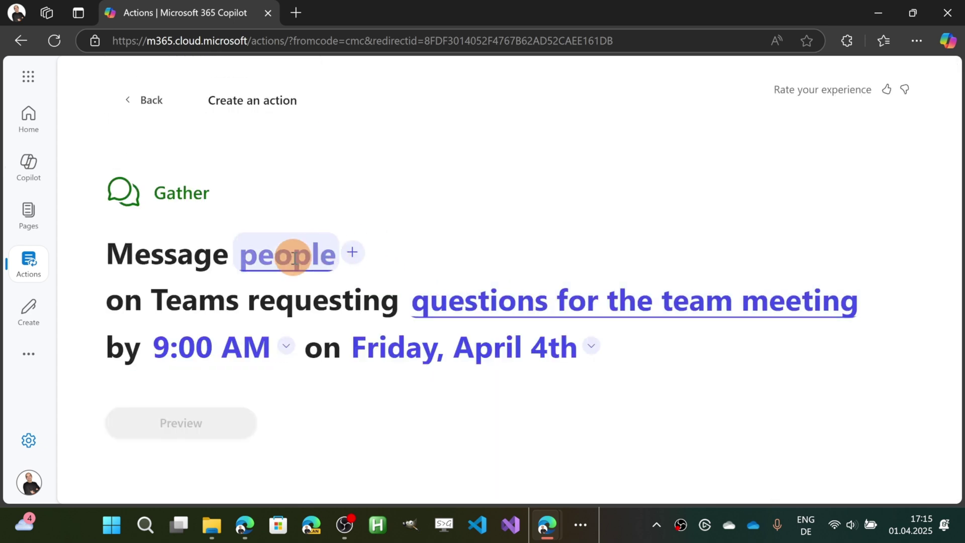
text(sandra)
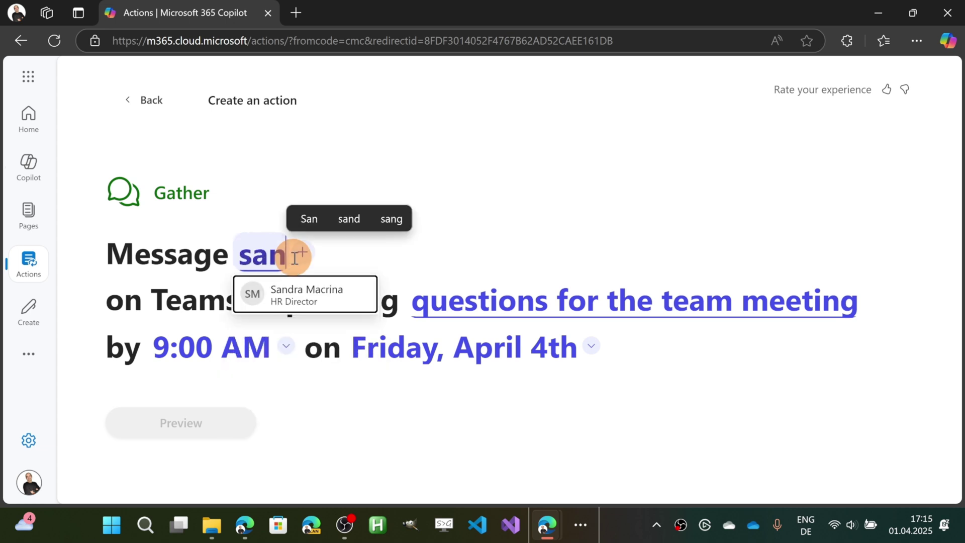
click(278, 298)
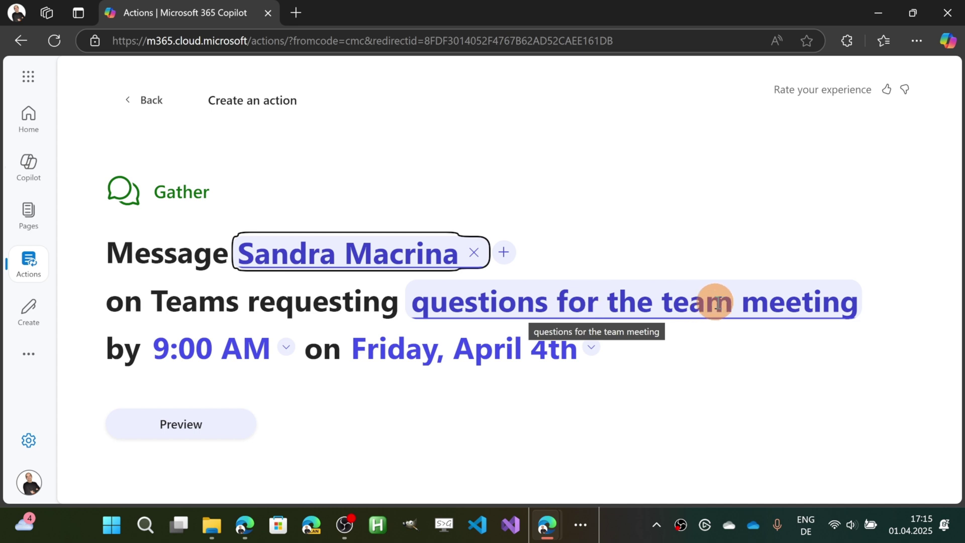
- Append "Project Drone X" to the requested questions for the team meeting
click(841, 302)
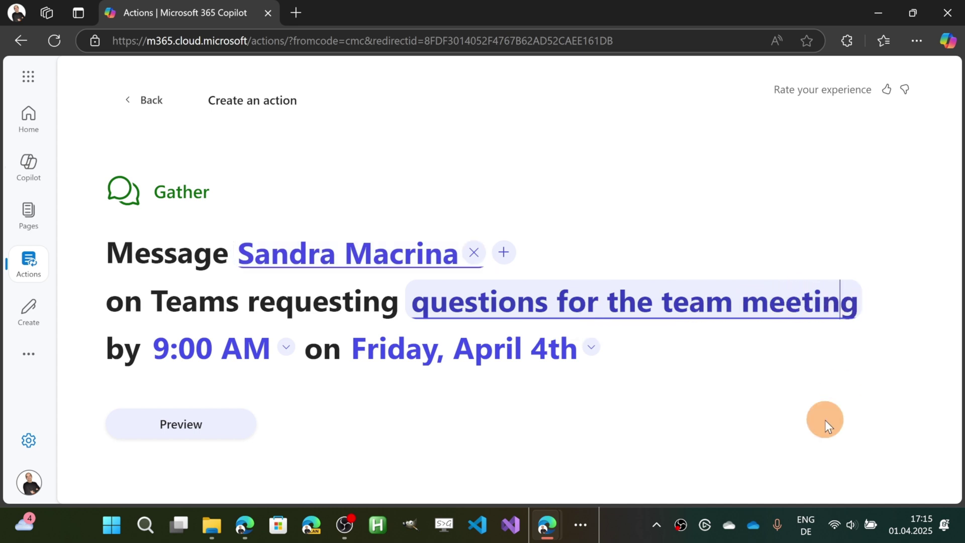
key(End)
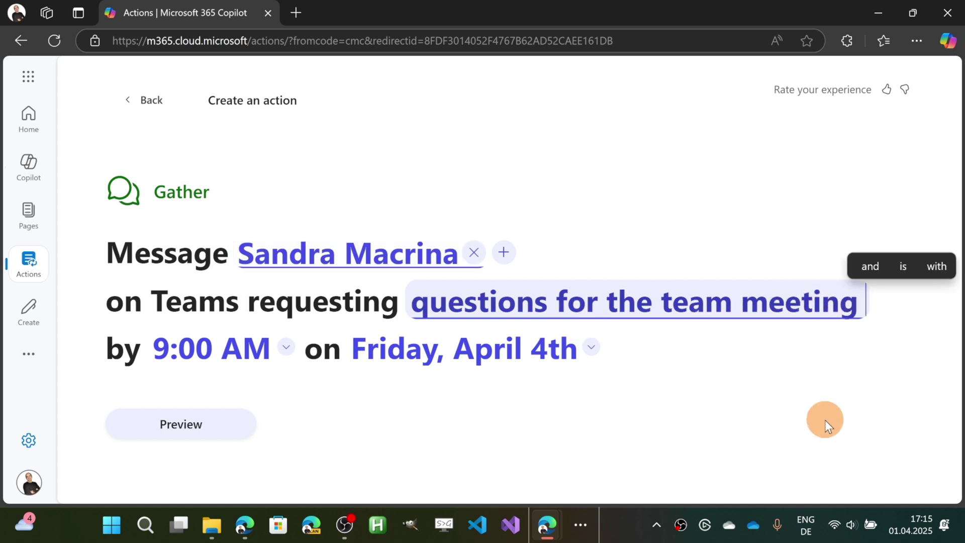
text(Project Drone X)
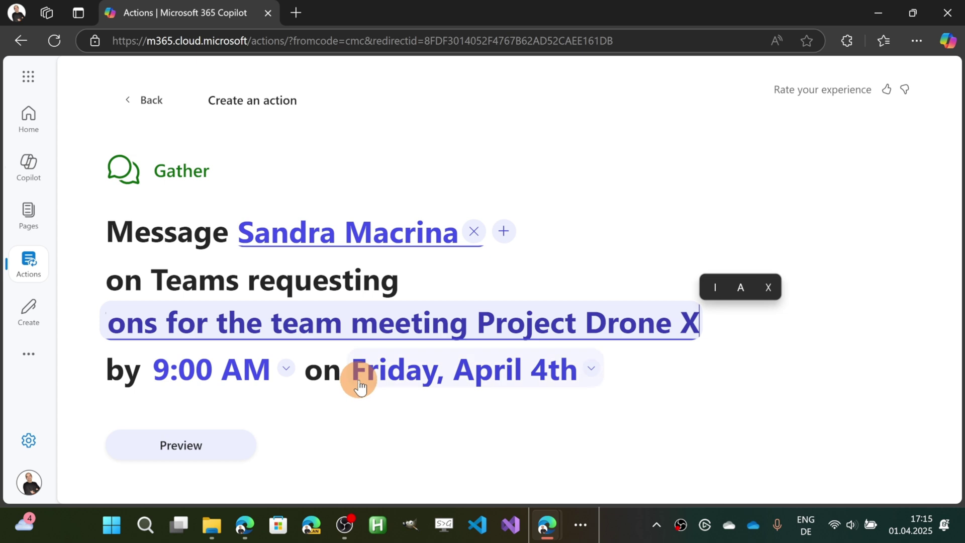
- Preview the team meeting questions request and create the action
click(187, 456)
scroll(490, 327, down, 4)
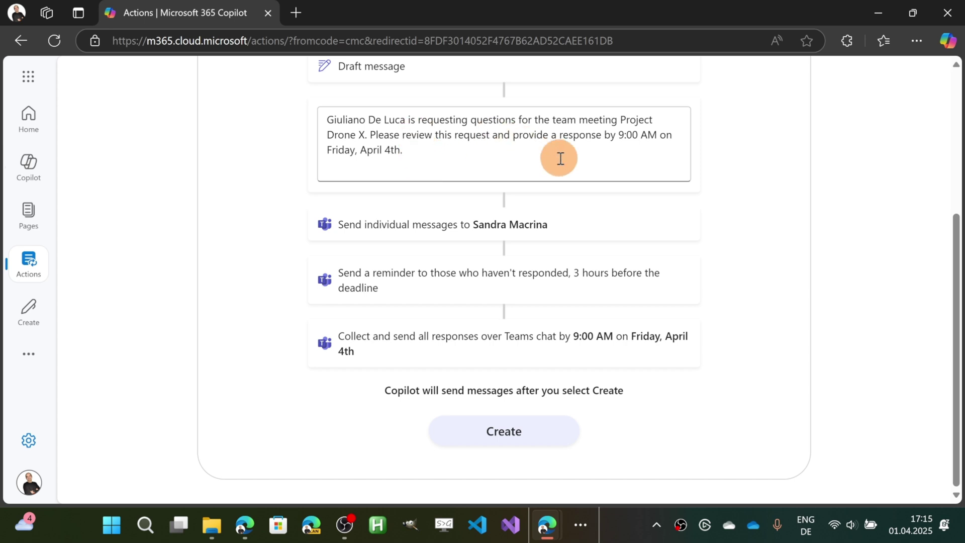
click(500, 440)
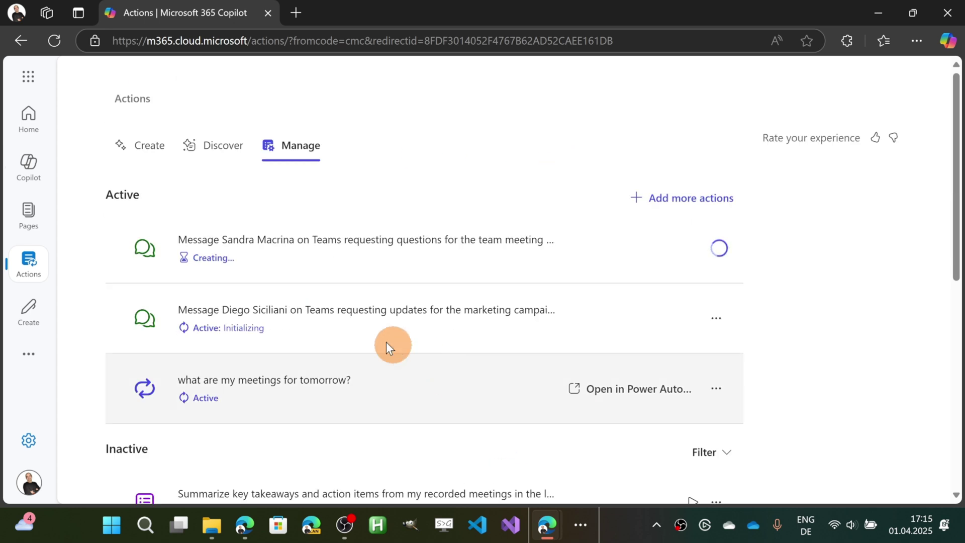
- Start an action from the Collect information template for gathering information by a deadline
click(226, 161)
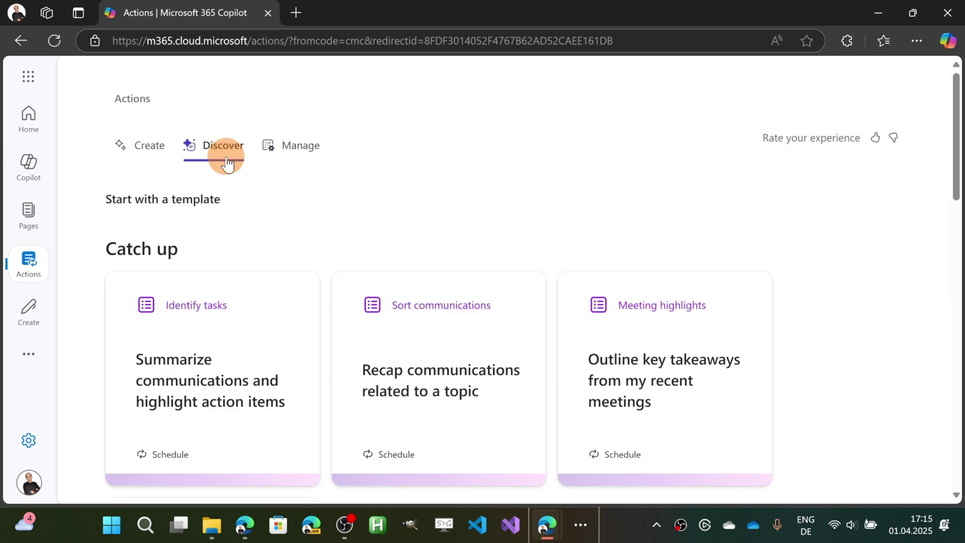
scroll(349, 214, down, 10)
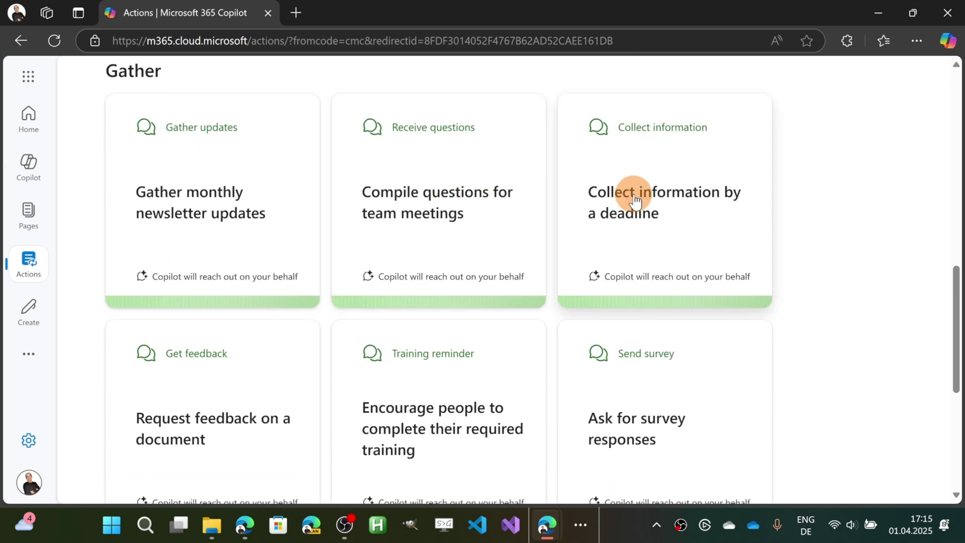
click(680, 225)
click(329, 270)
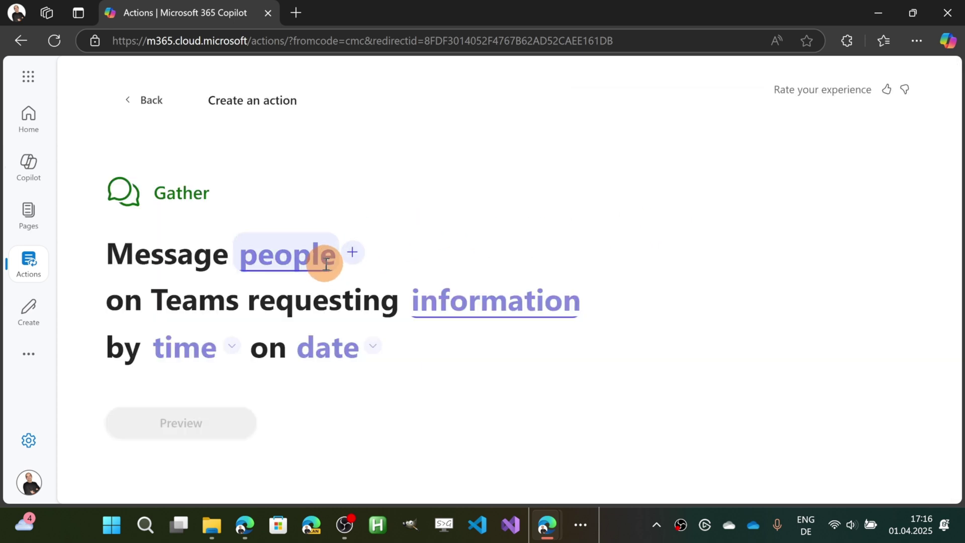
text(t)
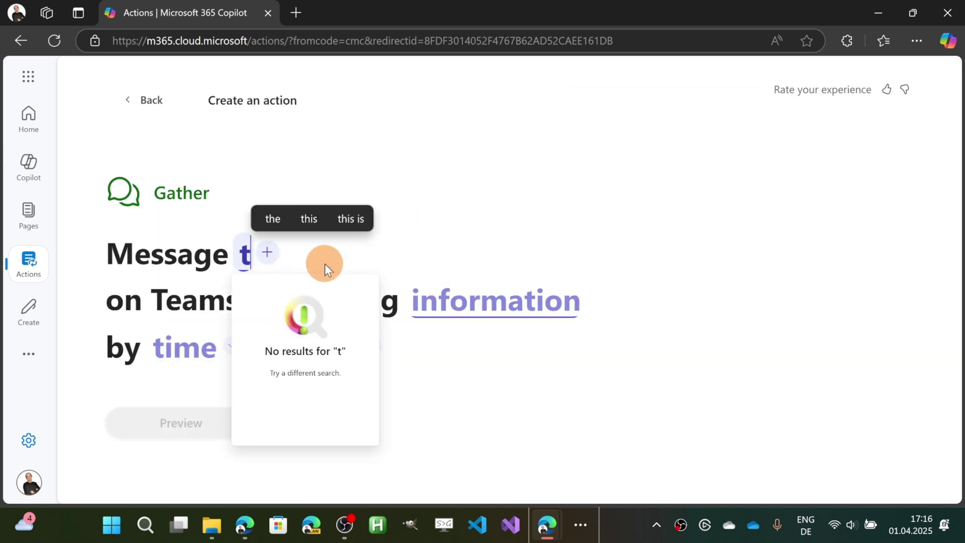
key(BackSpace)
text(it C)
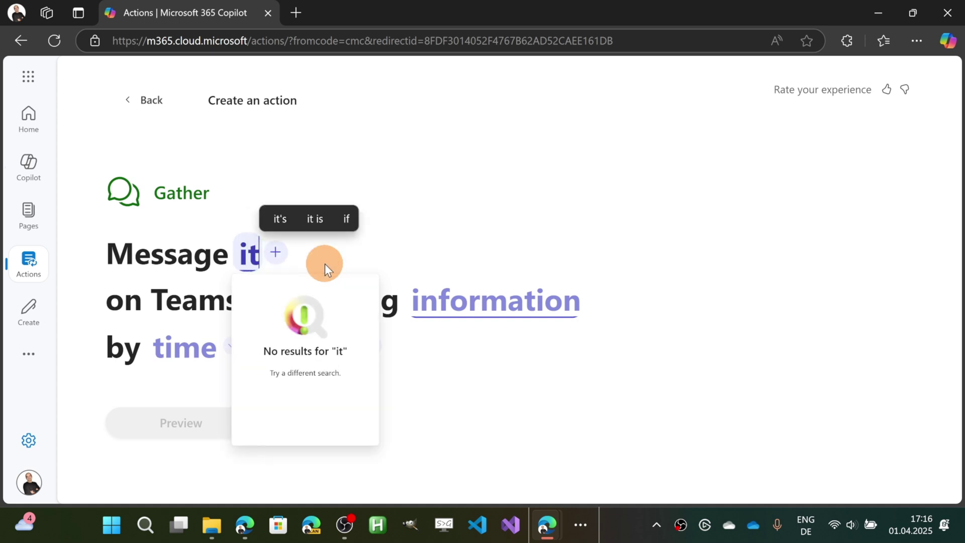
text(olla)
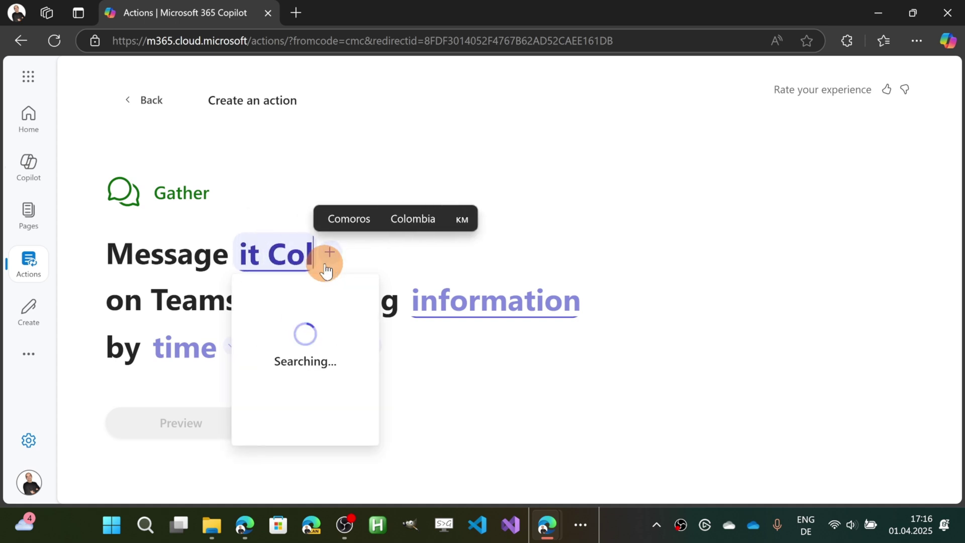
key(BackSpace)
key(BackSpace)
key(BackSpace)
key(BackSpace)
key(BackSpace)
key(BackSpace)
key(BackSpace)
key(BackSpace)
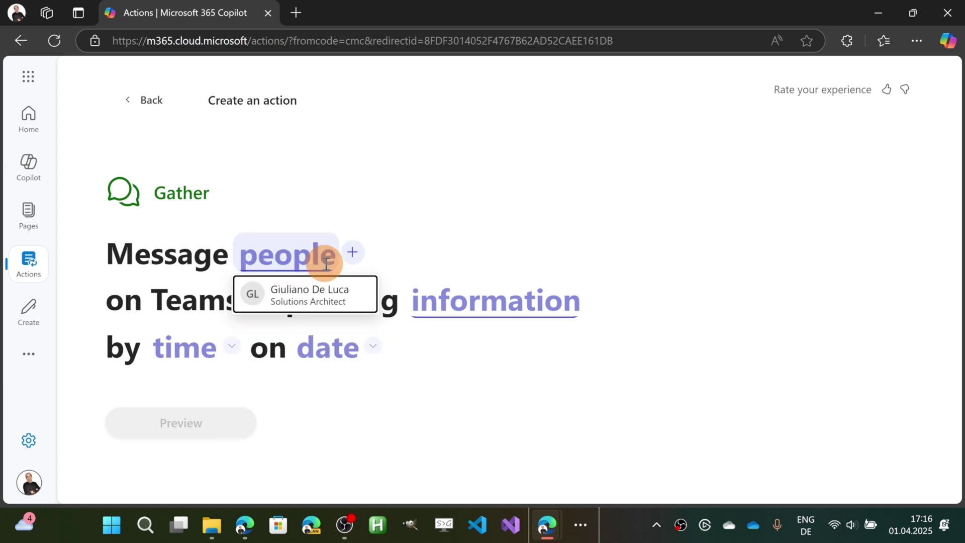
- Add the Marketing Manager as recipient and set the requested information to "info about new employee benefits"
text(ade)
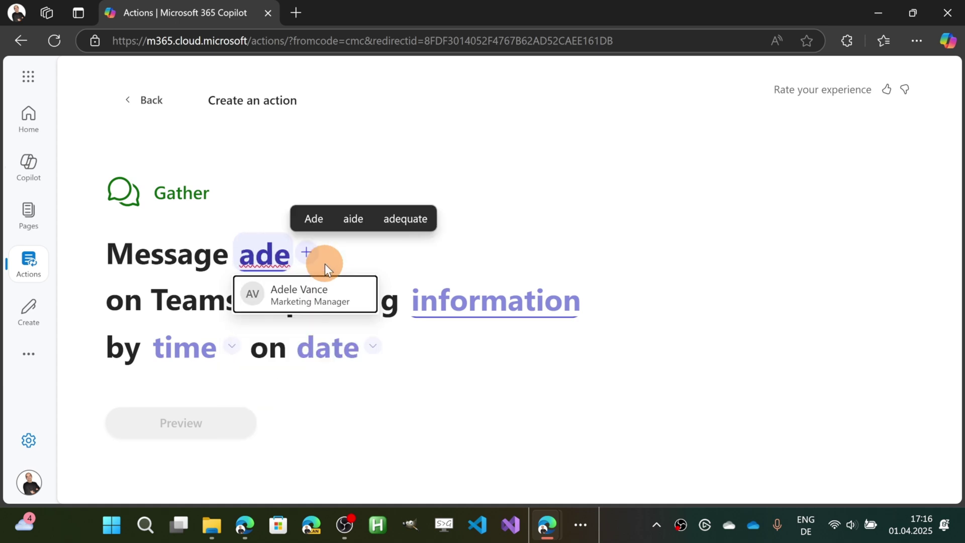
click(324, 296)
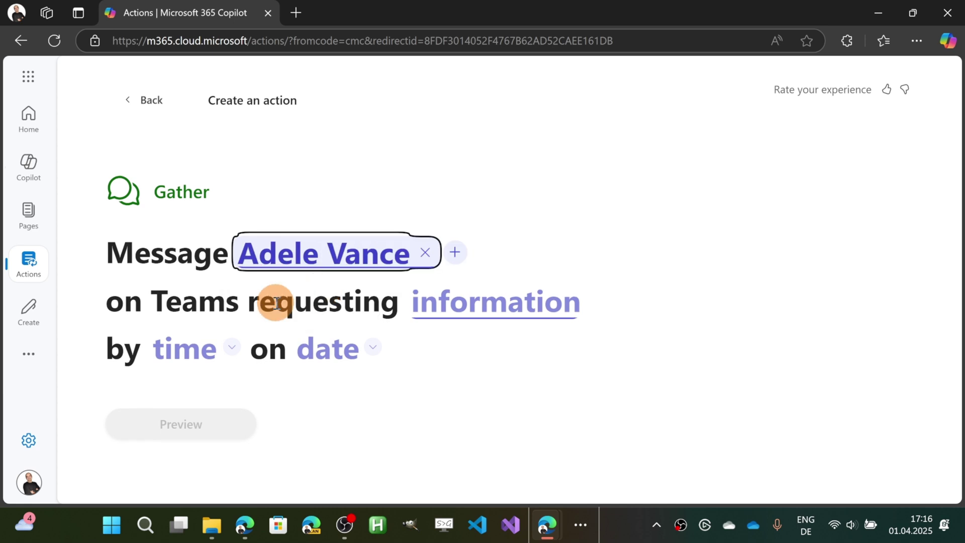
click(551, 307)
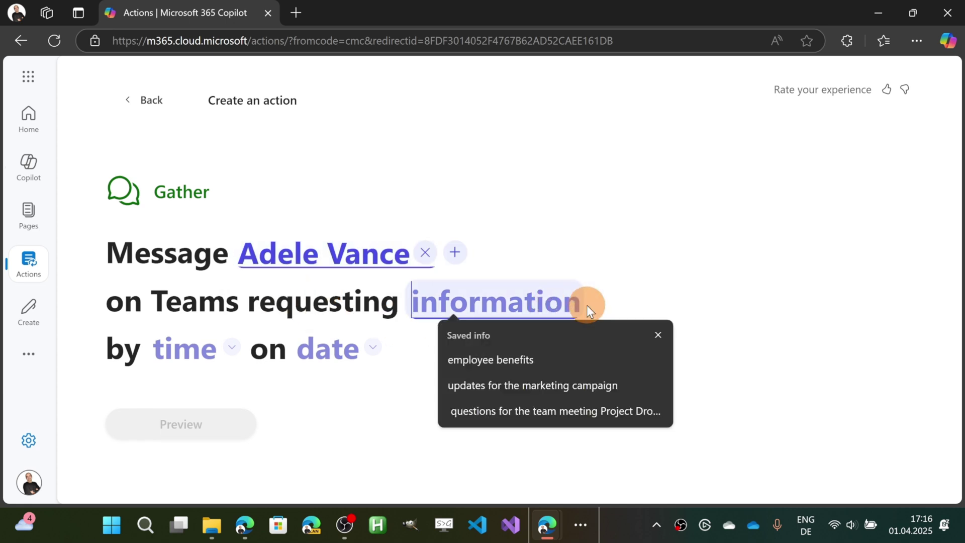
click(519, 361)
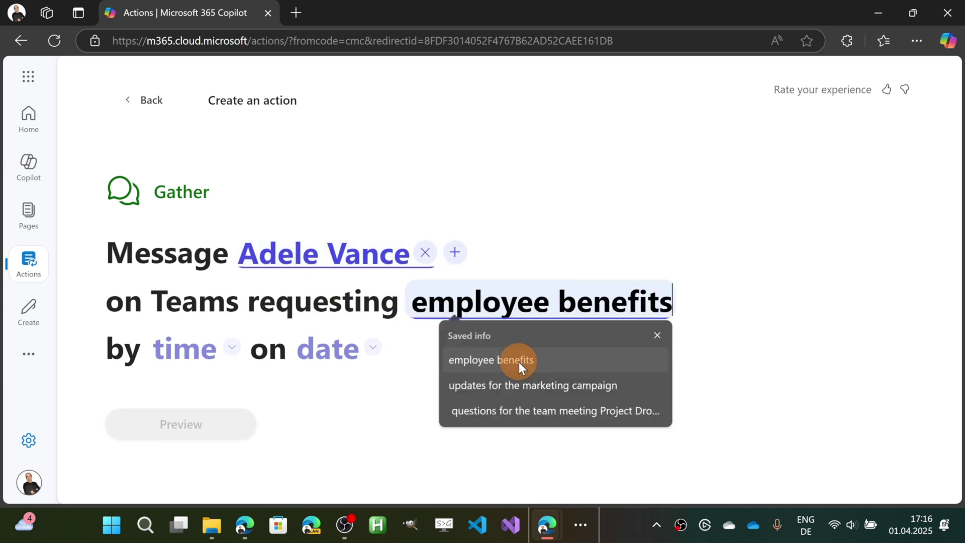
click(413, 306)
text(info )
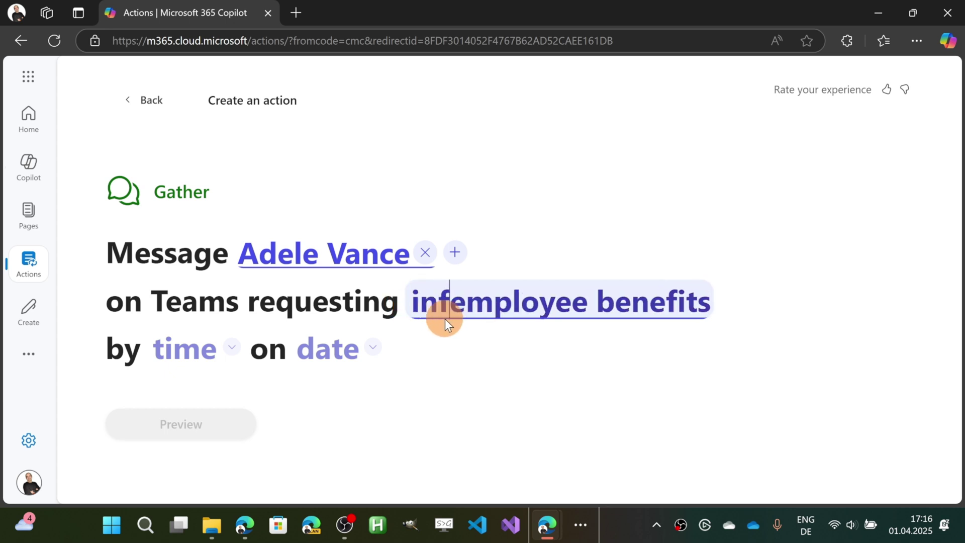
text(about ner)
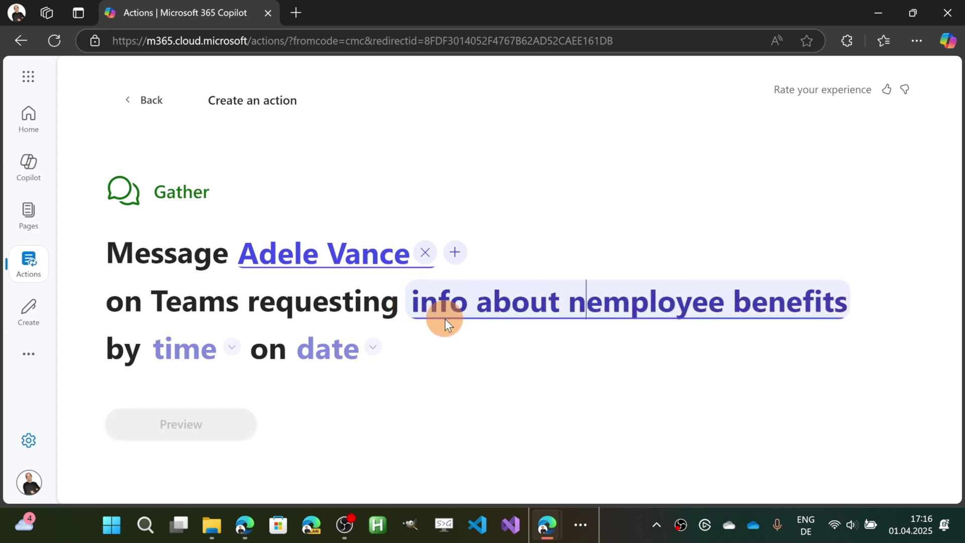
key(BackSpace)
text(w)
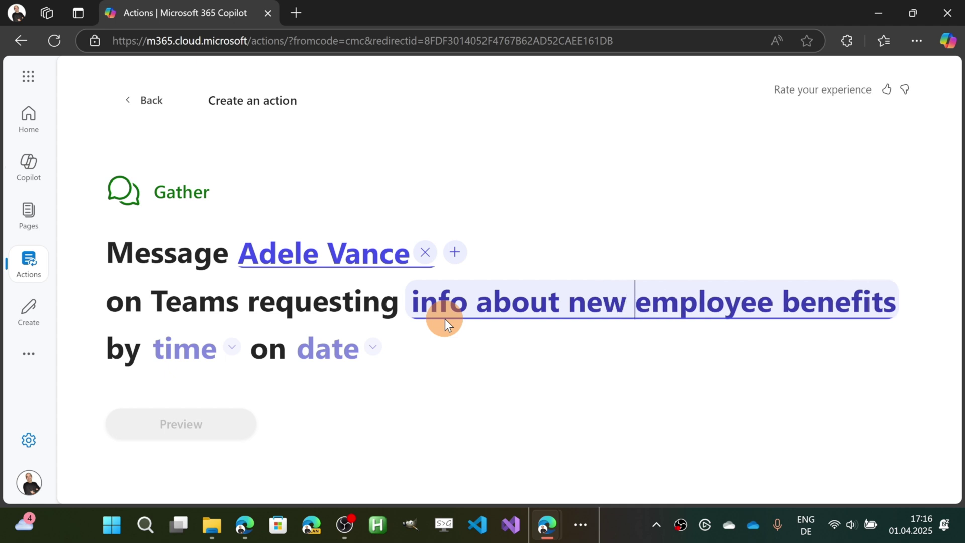
- Set the deadline of the employee benefits request to 11:00 AM on Friday, April 4th
click(179, 351)
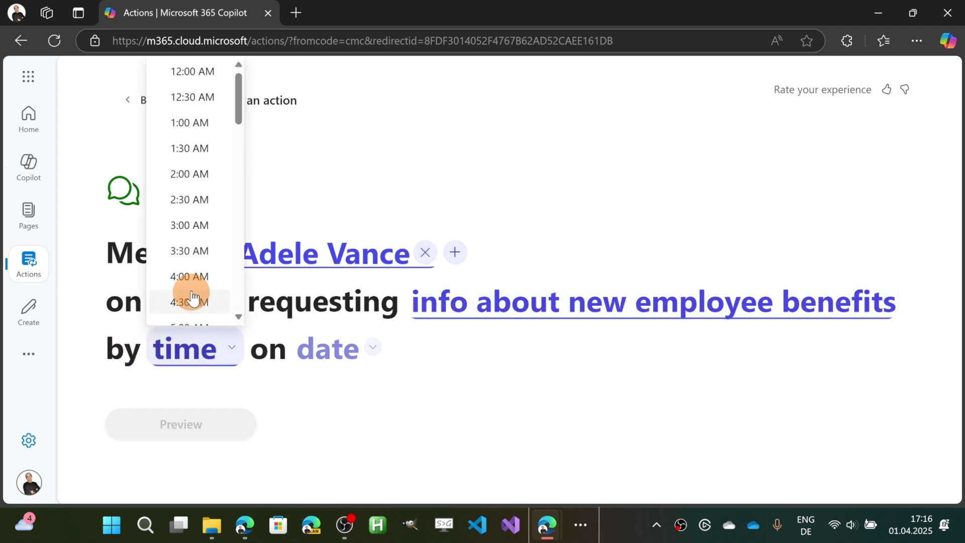
scroll(190, 271, down, 8)
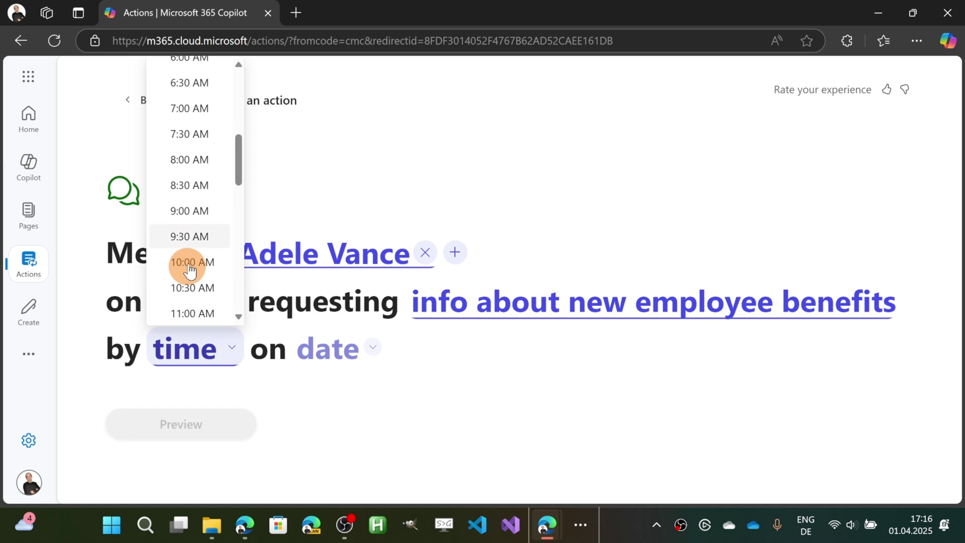
click(191, 183)
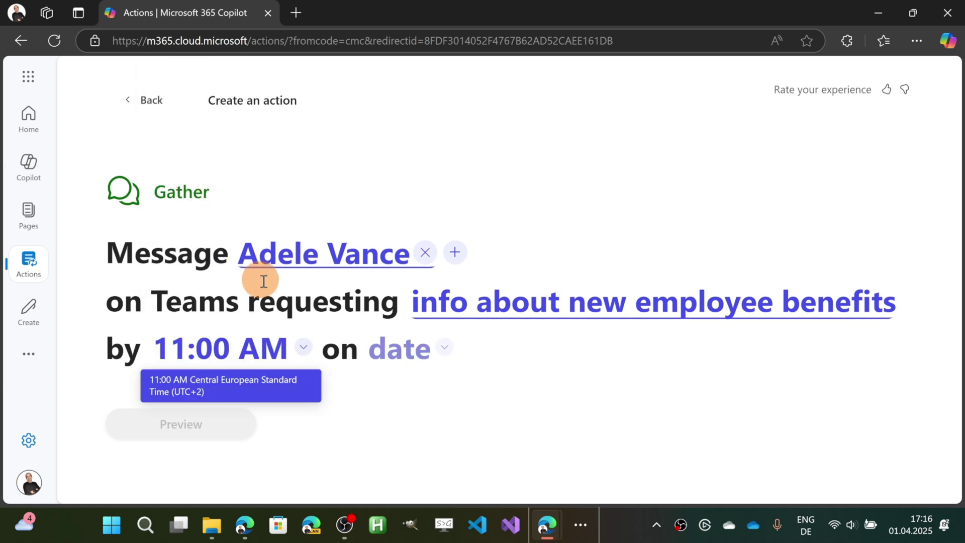
click(410, 361)
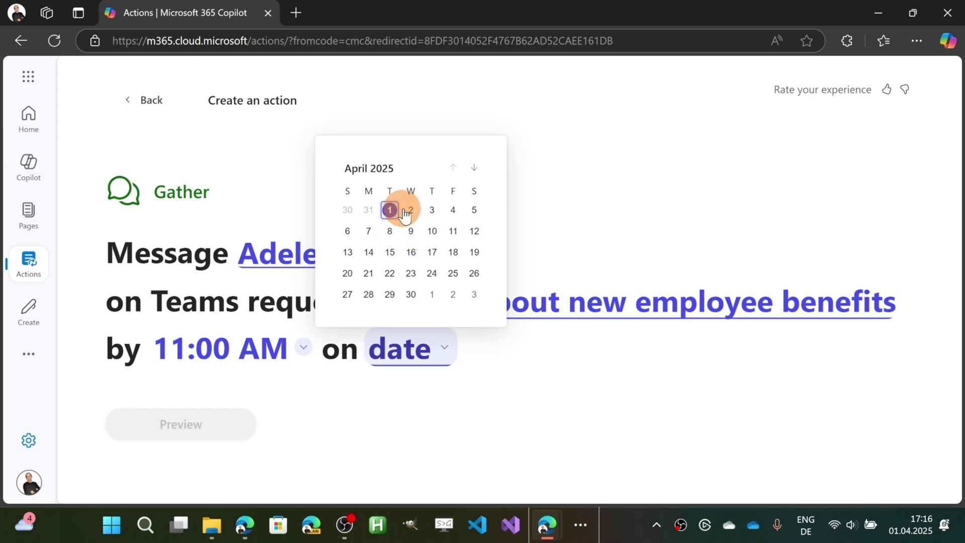
click(454, 210)
- Preview the employee benefits information request, review its draft message and reminder, and create the action
click(181, 427)
scroll(543, 366, down, 5)
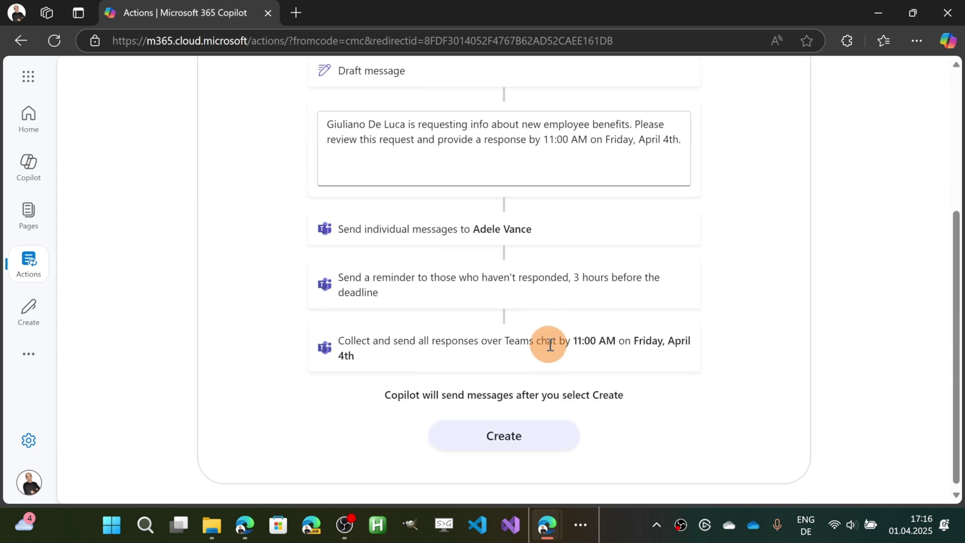
scroll(644, 278, up, 2)
scroll(641, 278, down, 2)
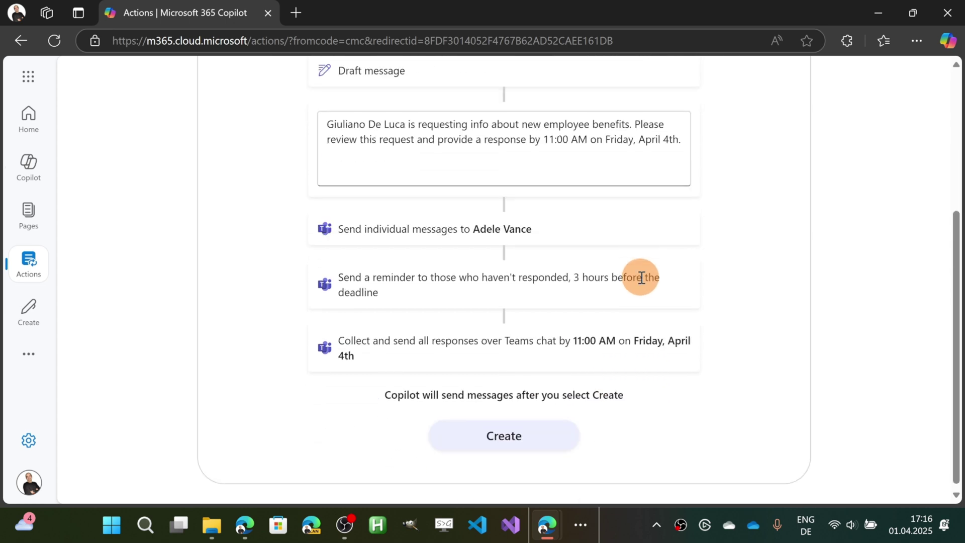
click(509, 433)
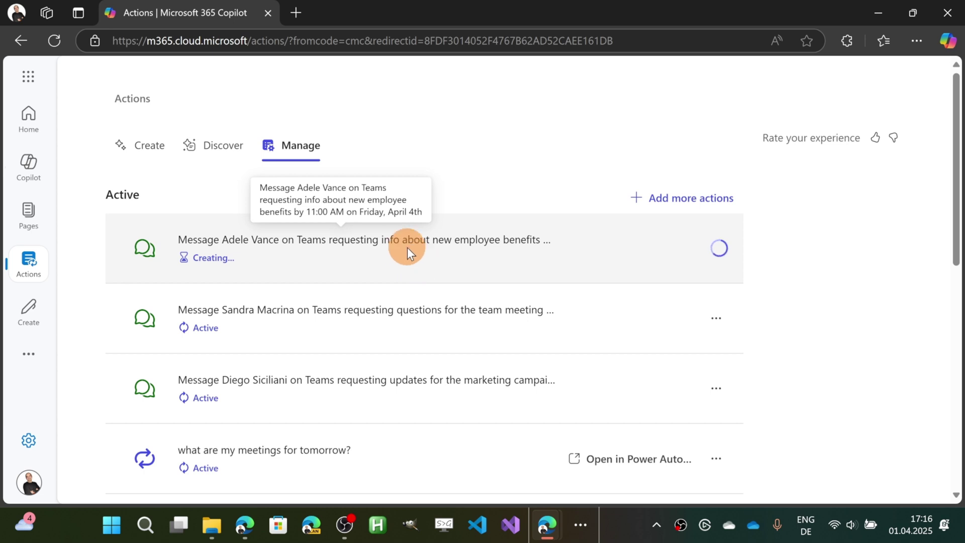
- Start an action from the Get feedback template for requesting feedback on a document
scroll(405, 248, down, 3)
scroll(247, 196, up, 2)
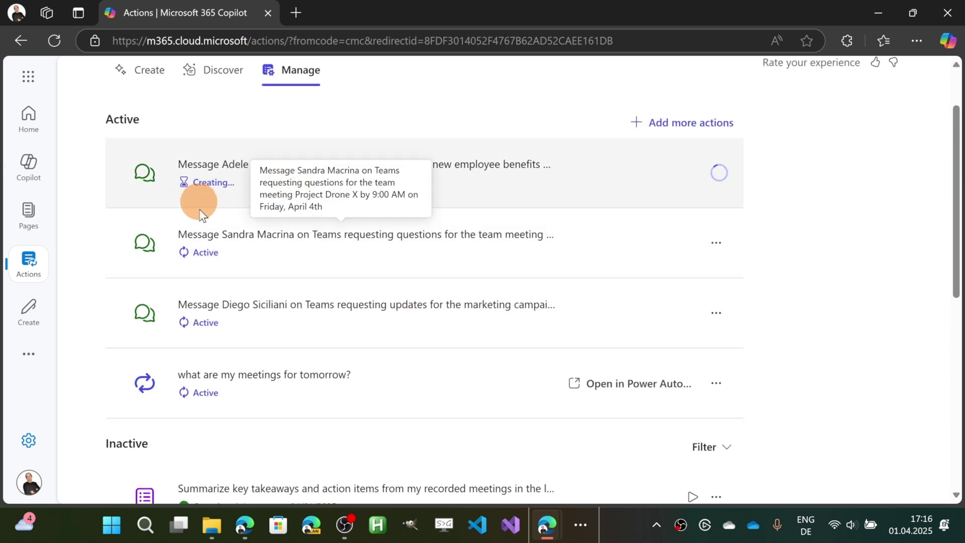
scroll(224, 151, up, 2)
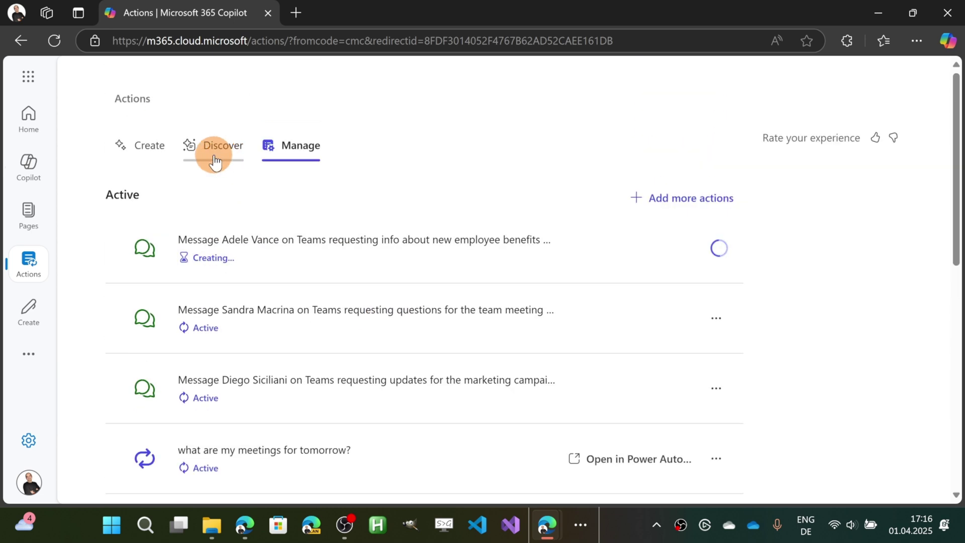
click(216, 160)
scroll(538, 228, down, 15)
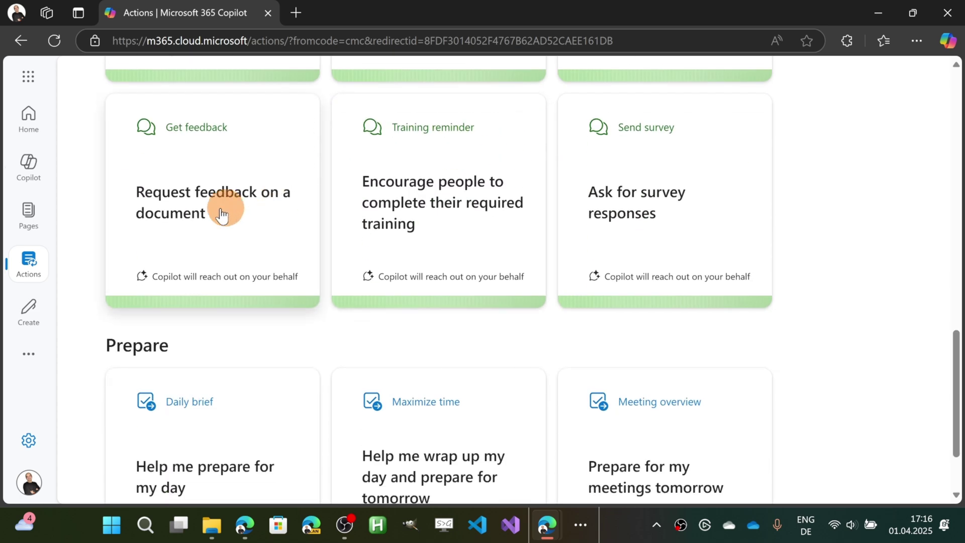
scroll(216, 205, up, 3)
scroll(171, 311, down, 1)
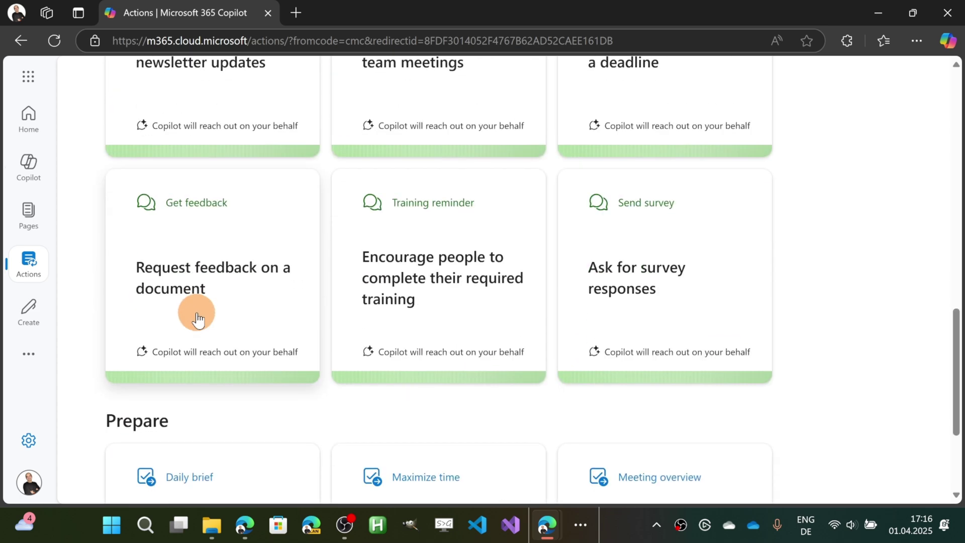
click(216, 241)
- Add the colleague as recipient of the feedback request and insert the SharePoint link of the document
click(351, 258)
text(diego)
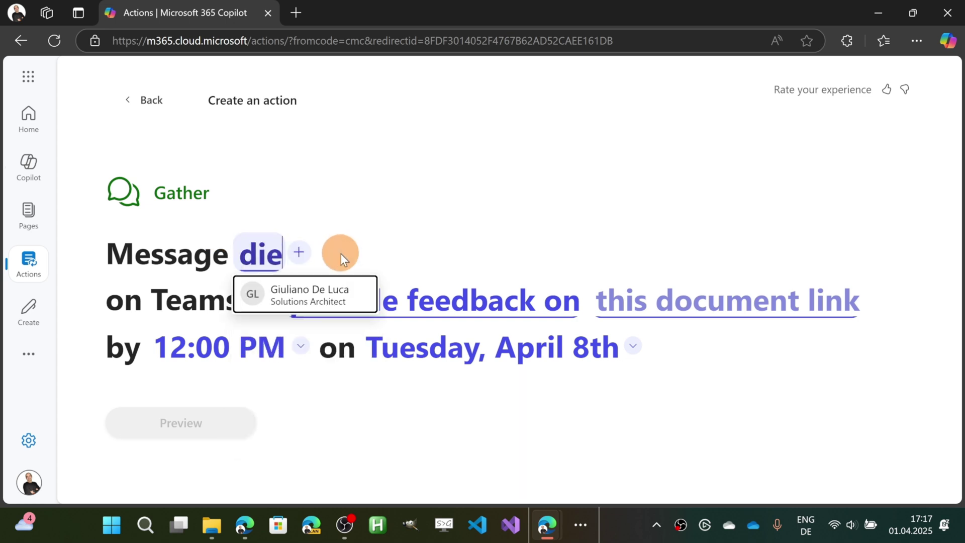
click(338, 304)
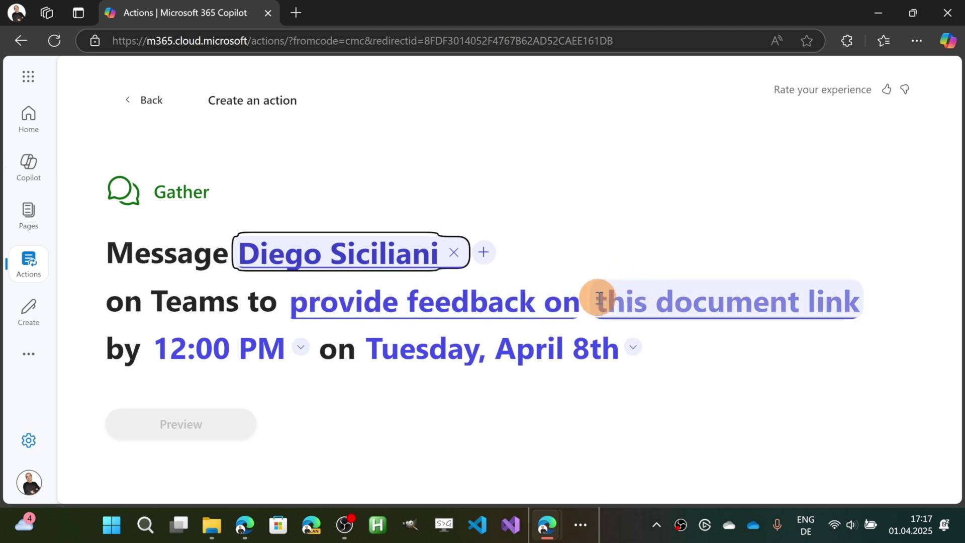
click(693, 307)
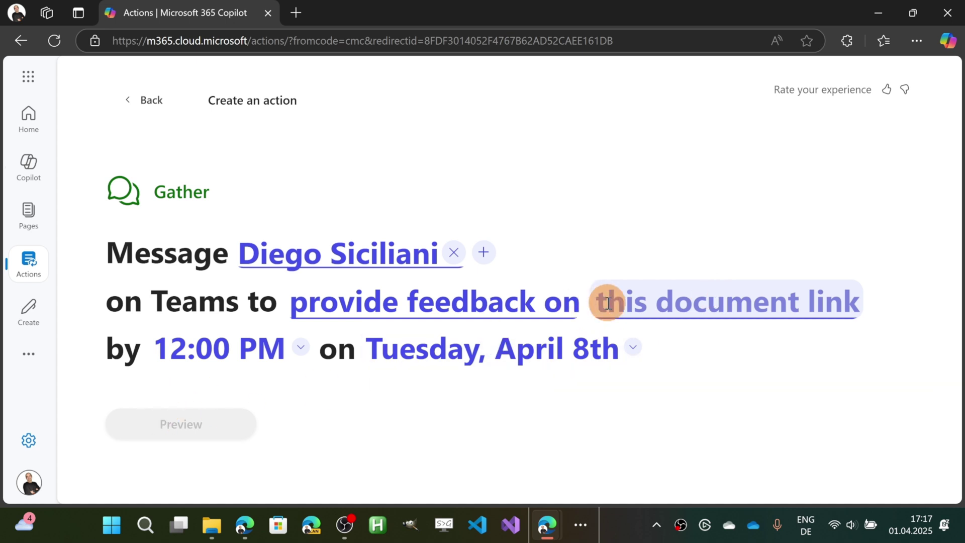
text(Q2MzU5YzM1ZDZhNiUyMiU3RA%3D%3D)
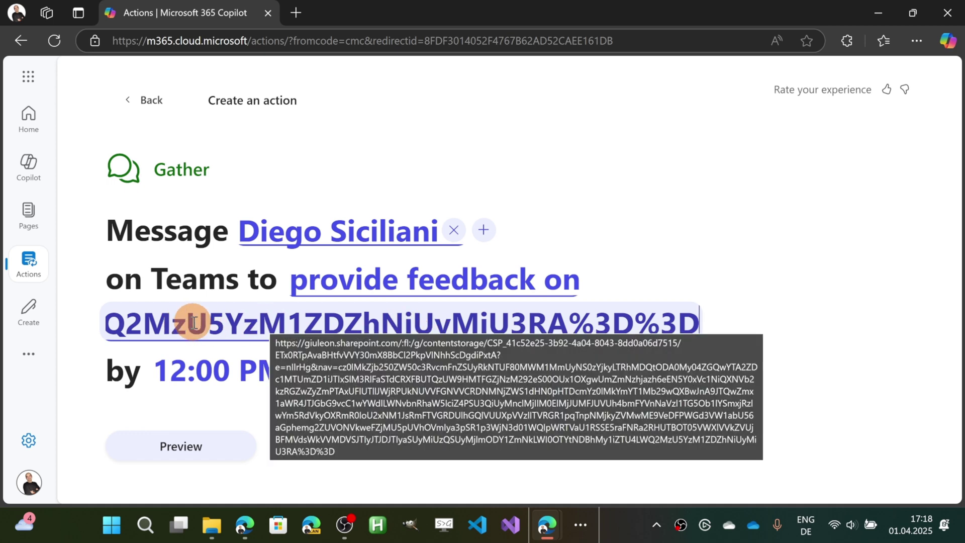
- Preview the document feedback request, read through the full draft message, and create the action
click(178, 458)
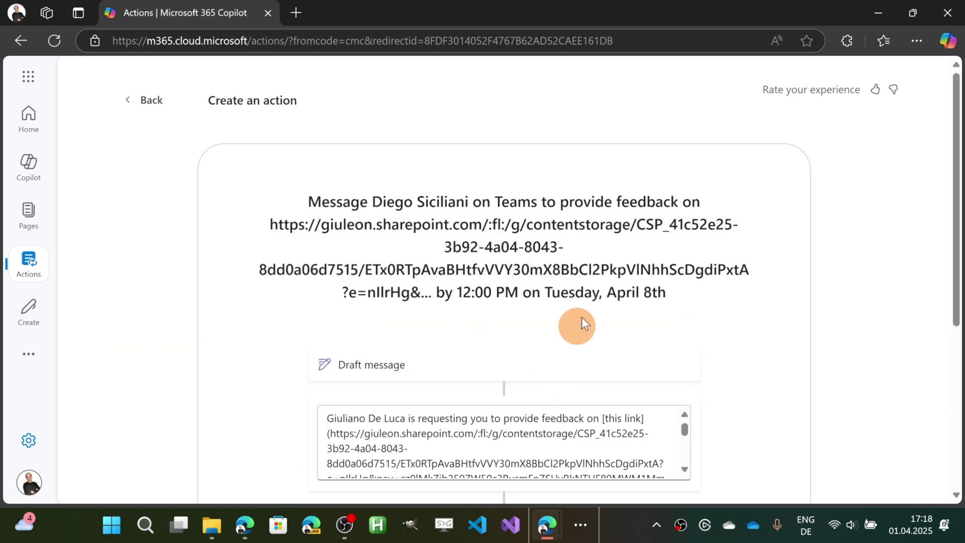
scroll(582, 309, down, 5)
scroll(536, 195, down, 2)
scroll(536, 195, down, 3)
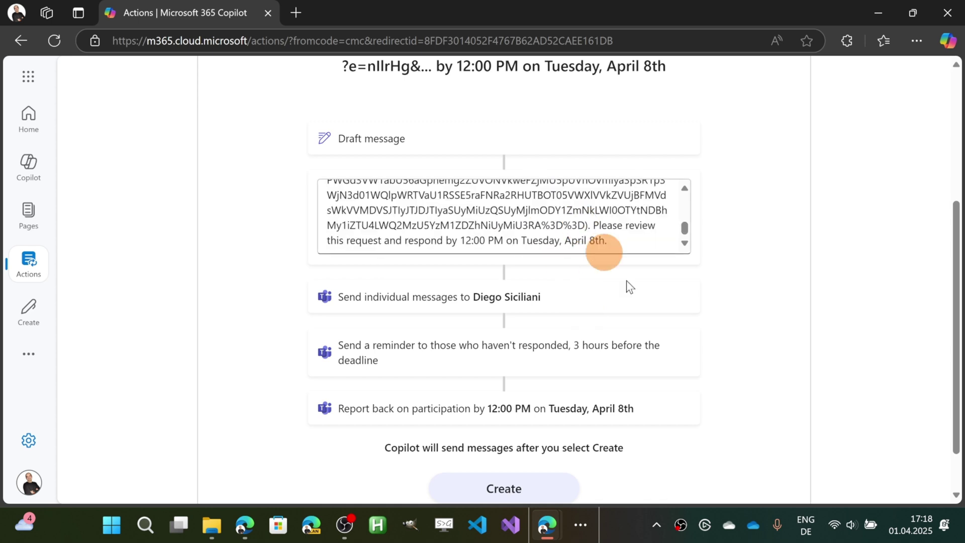
scroll(618, 322, down, 1)
click(518, 433)
- Start an action from the Training reminder template for encouraging people to complete their required training
scroll(247, 101, down, 3)
scroll(236, 118, up, 3)
click(223, 145)
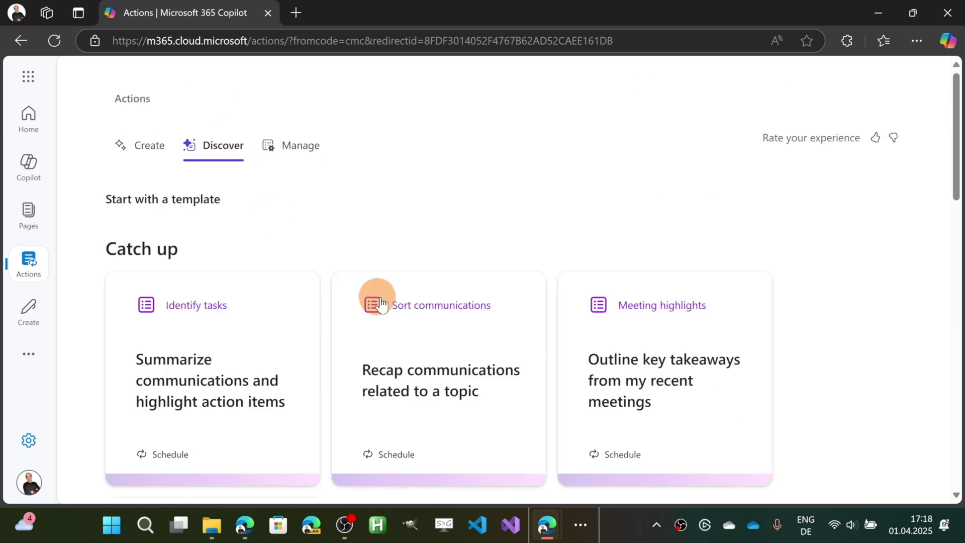
scroll(394, 288, down, 10)
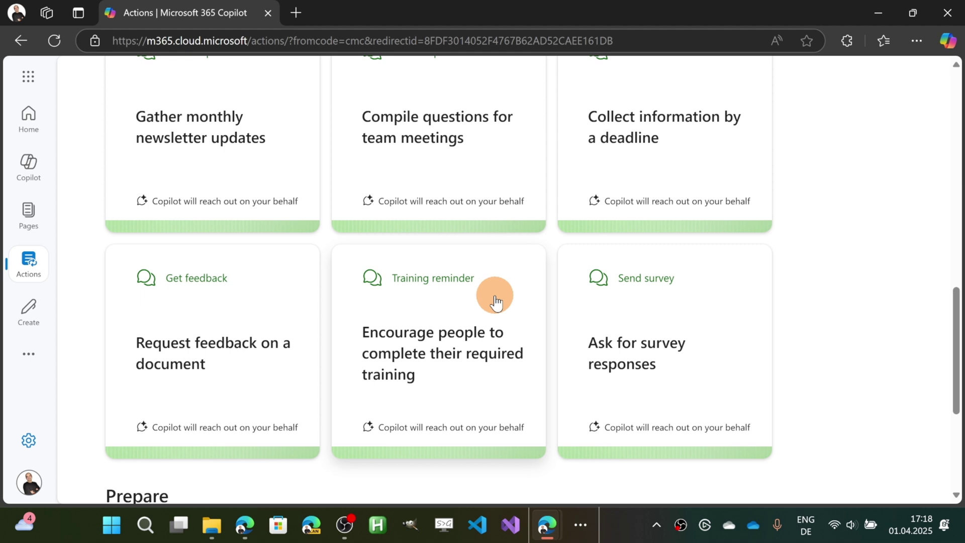
click(473, 368)
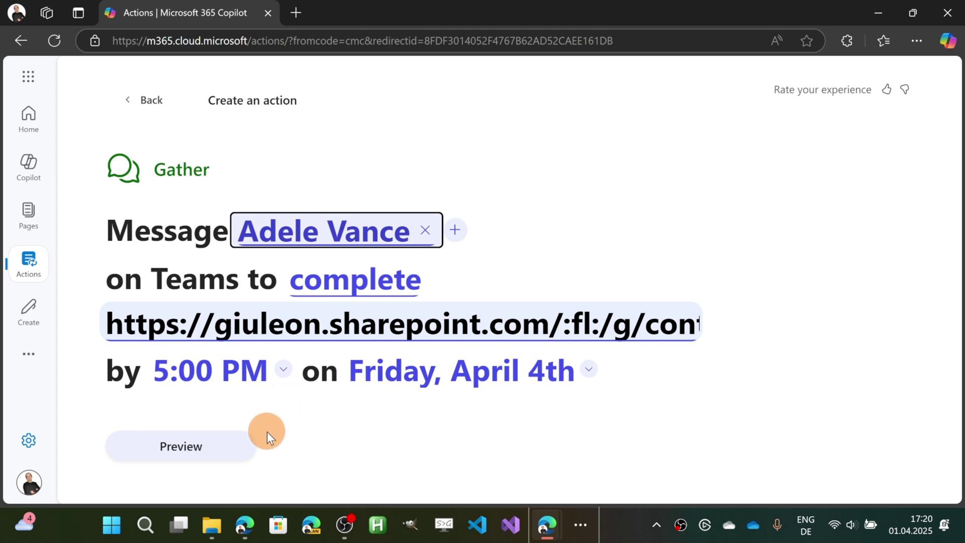
- Preview the training reminder for the linked SharePoint content and create the action
click(200, 456)
scroll(553, 331, down, 5)
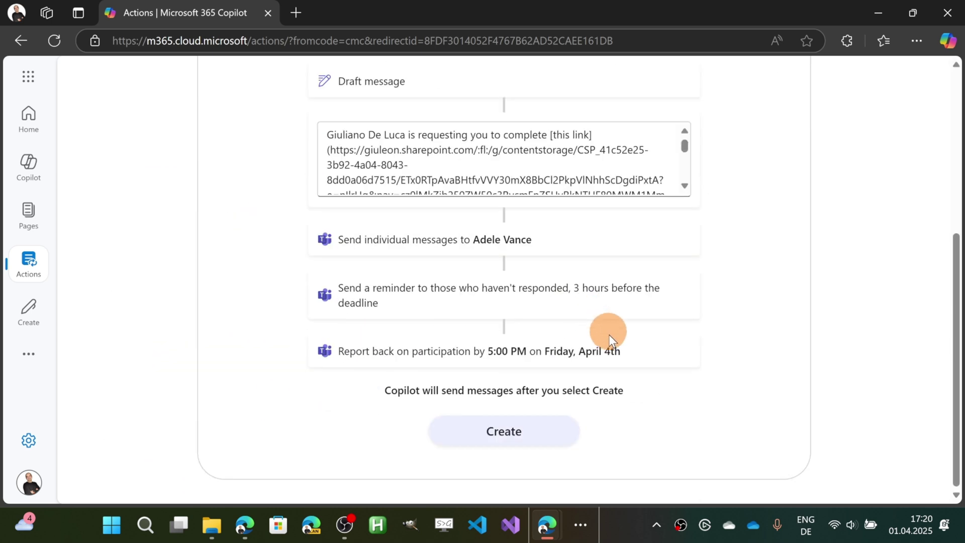
click(517, 439)
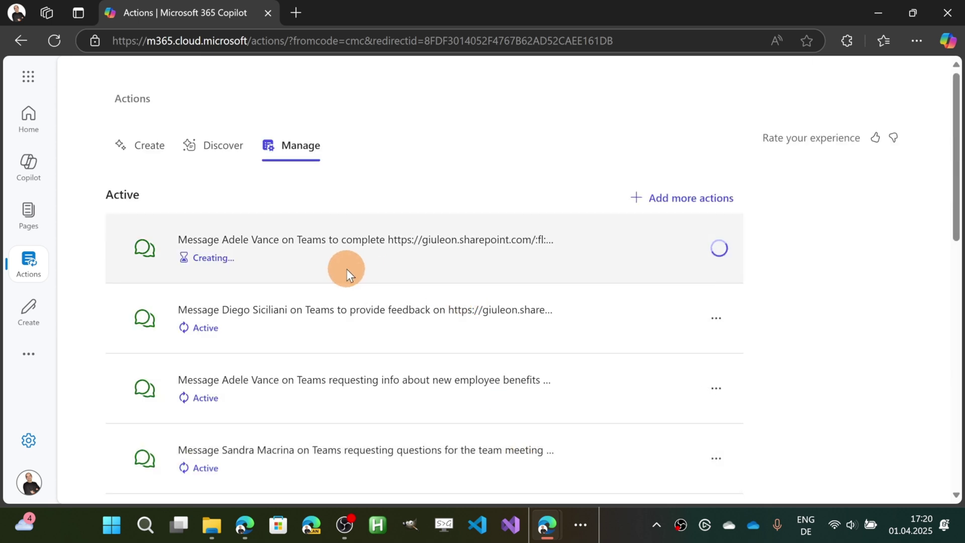
- Examine the active actions and the management options offered for the document feedback request
scroll(346, 270, down, 2)
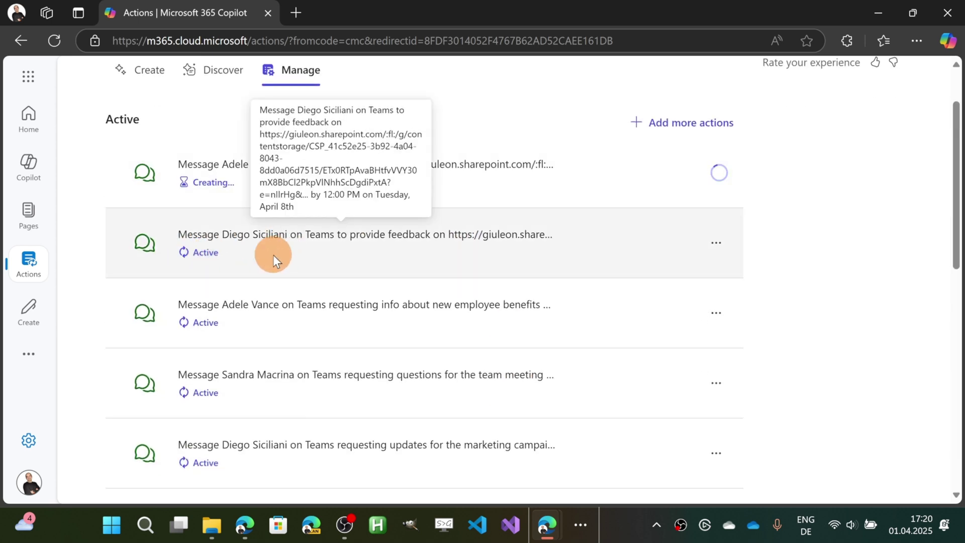
click(717, 245)
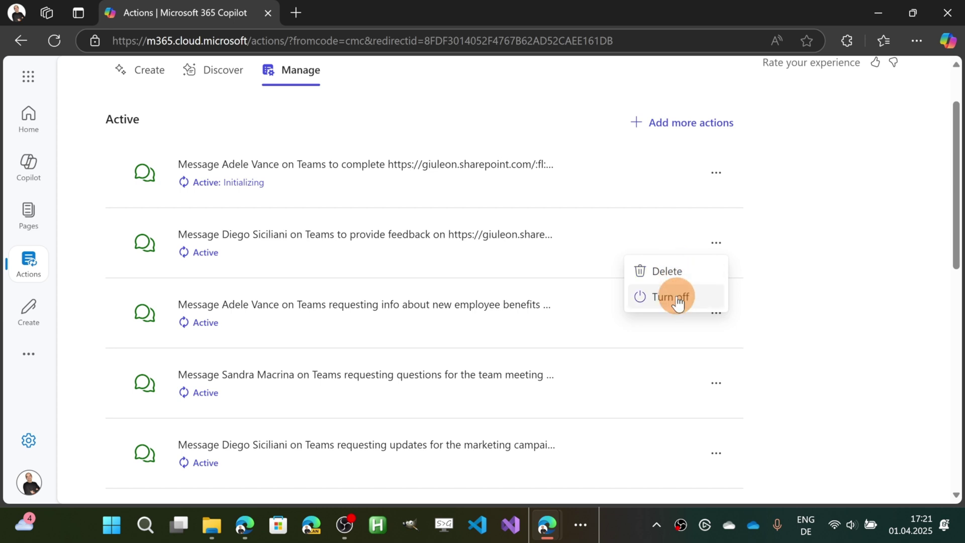
scroll(840, 292, down, 6)
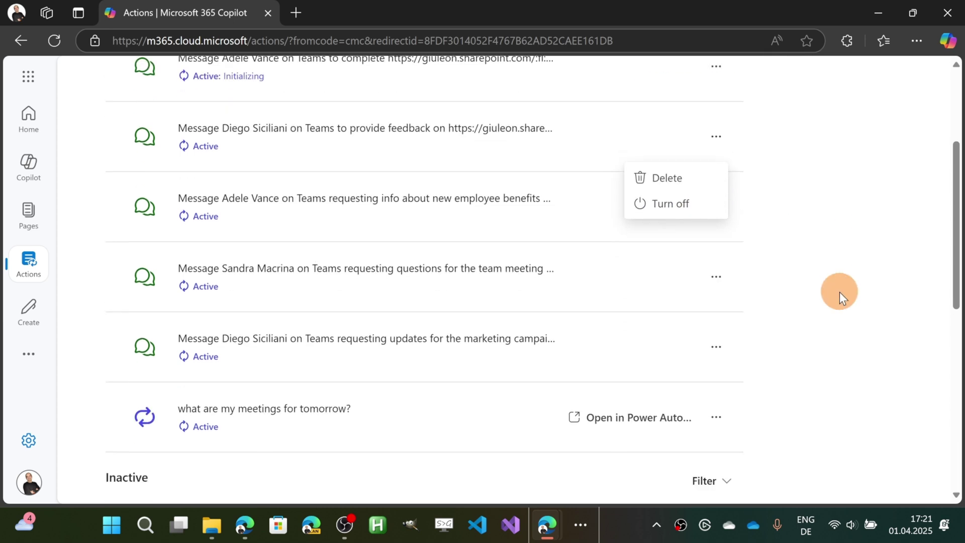
scroll(582, 270, up, 4)
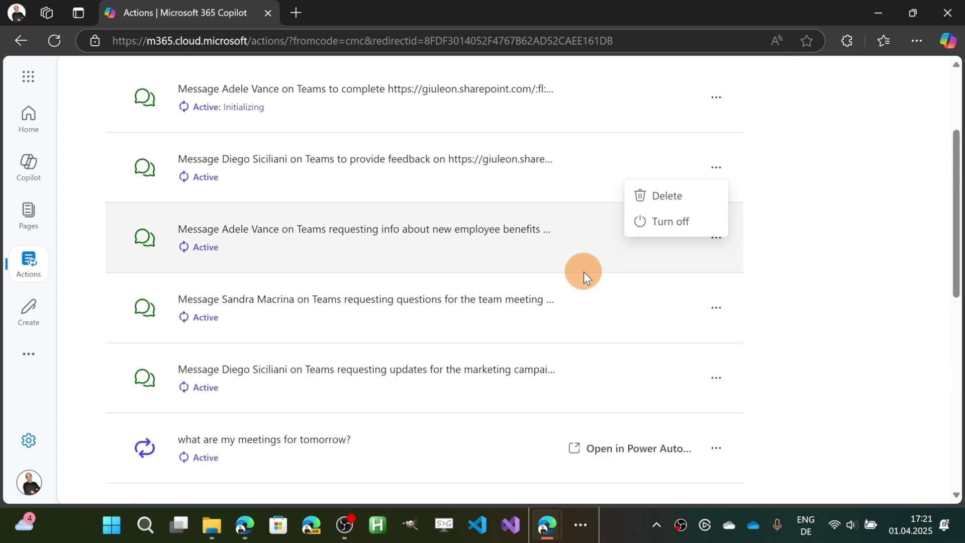
- Examine the inactive actions and the options offered for the recorded meetings summary
scroll(582, 272, down, 6)
scroll(362, 276, up, 1)
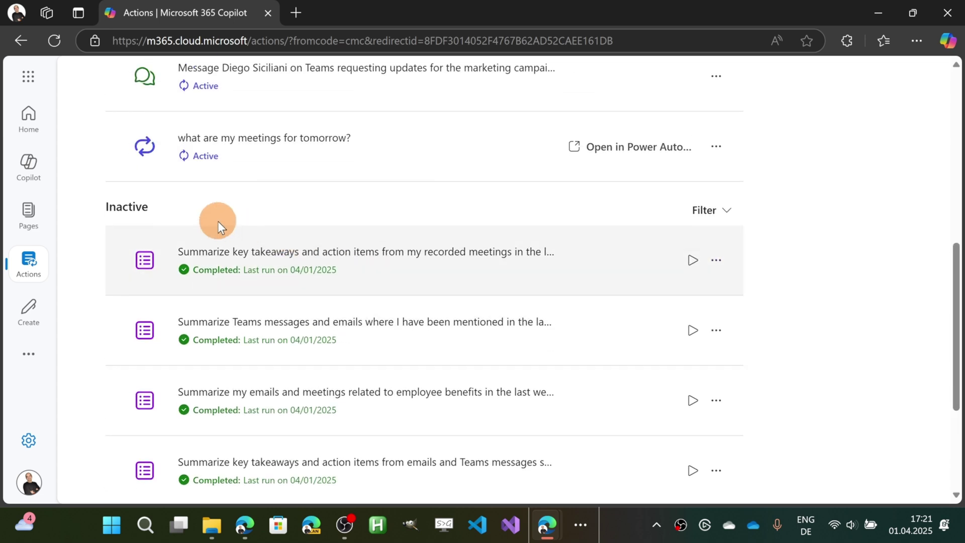
click(716, 262)
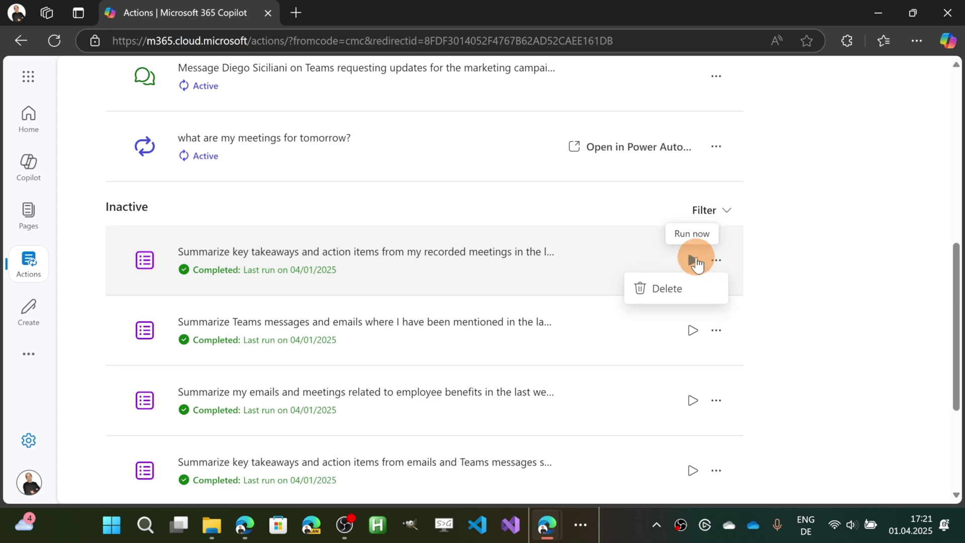
click(833, 222)
scroll(352, 263, down, 2)
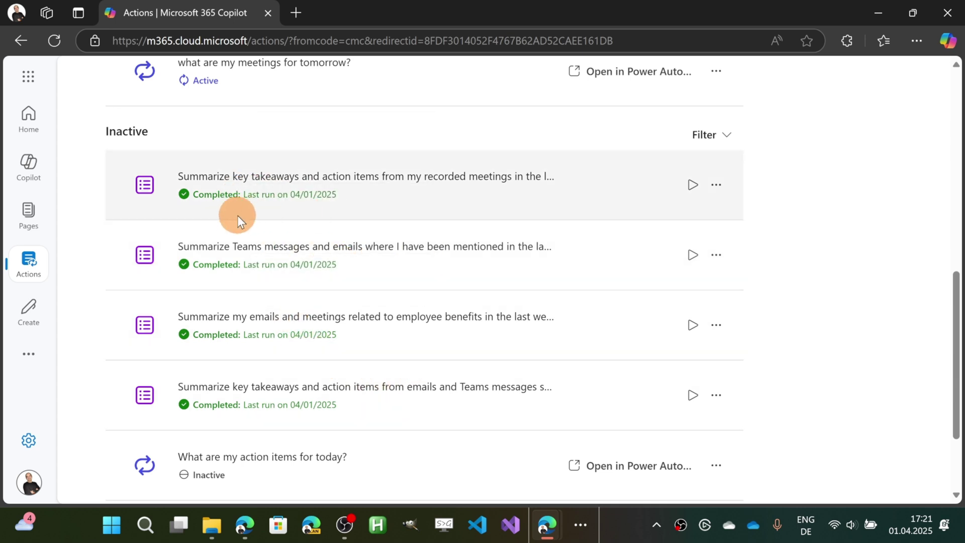
scroll(329, 230, up, 8)
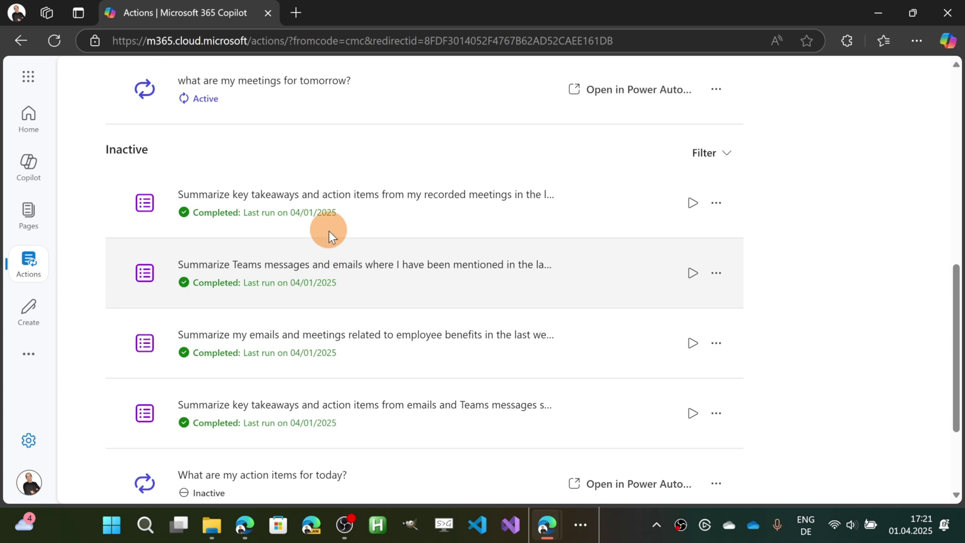
scroll(322, 246, down, 9)
scroll(187, 231, down, 1)
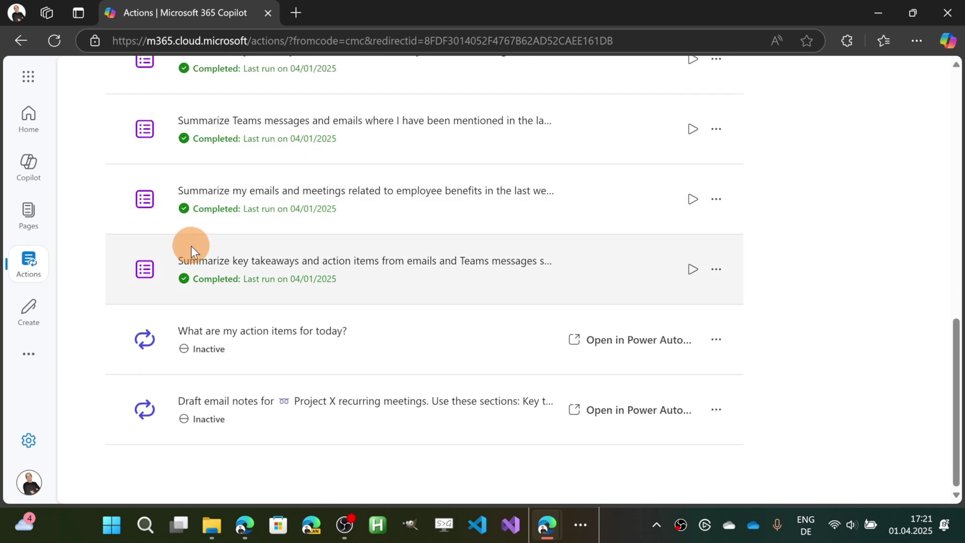
scroll(191, 246, up, 6)
scroll(216, 282, up, 8)
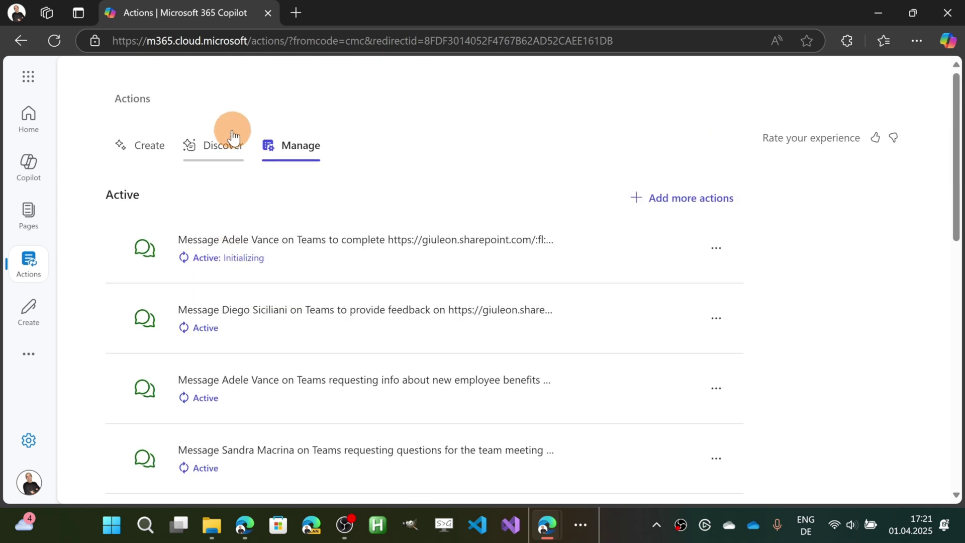
- Start an action from the Send survey template for asking for survey responses
click(229, 147)
scroll(413, 276, down, 15)
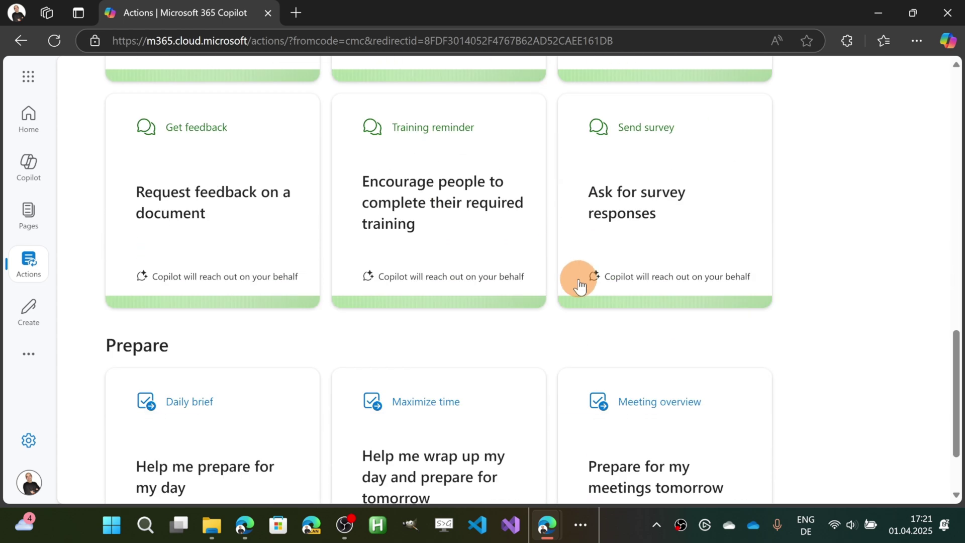
scroll(589, 283, up, 4)
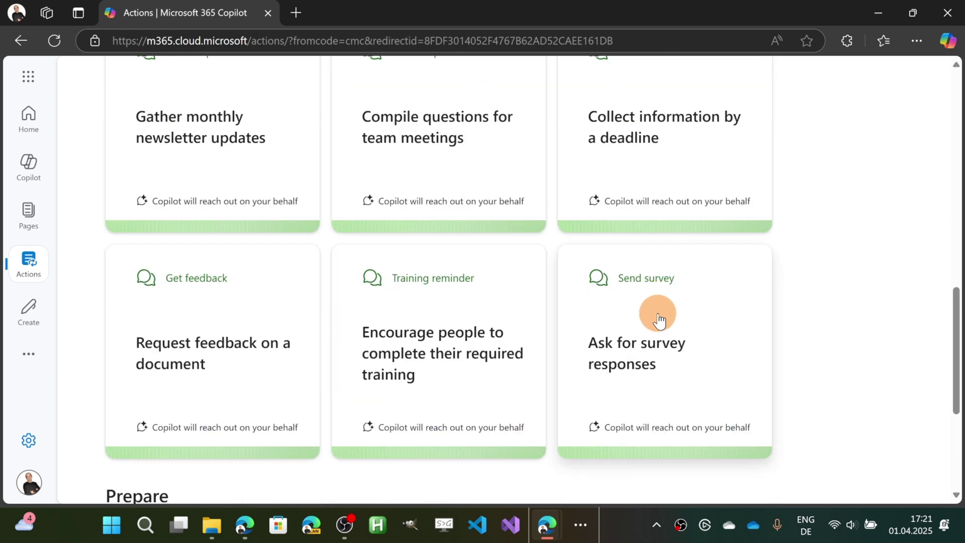
scroll(660, 322, up, 4)
scroll(663, 329, down, 3)
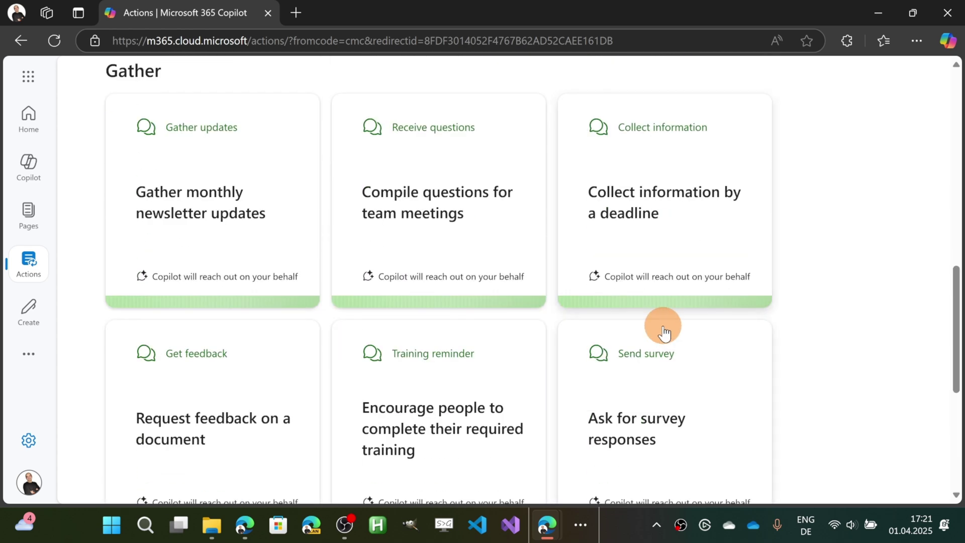
scroll(669, 372, down, 2)
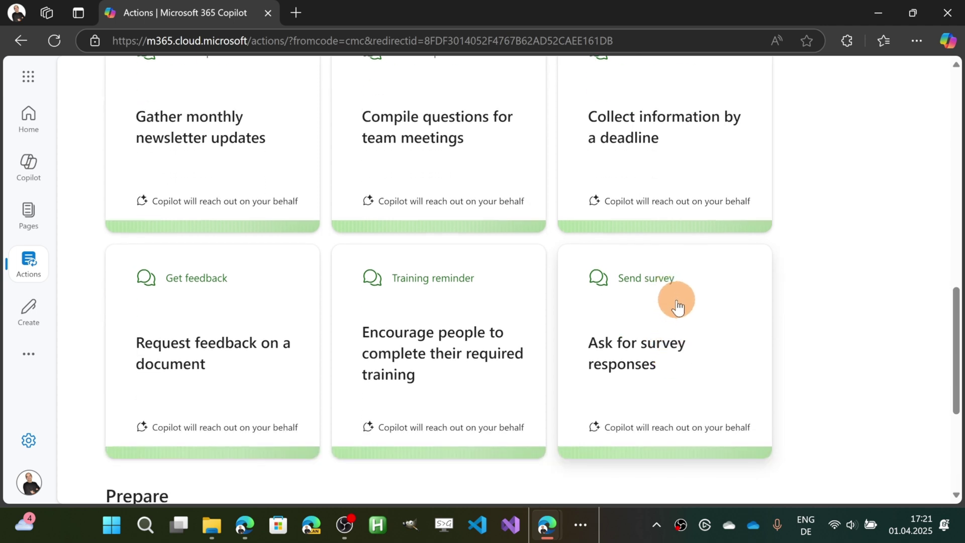
click(678, 306)
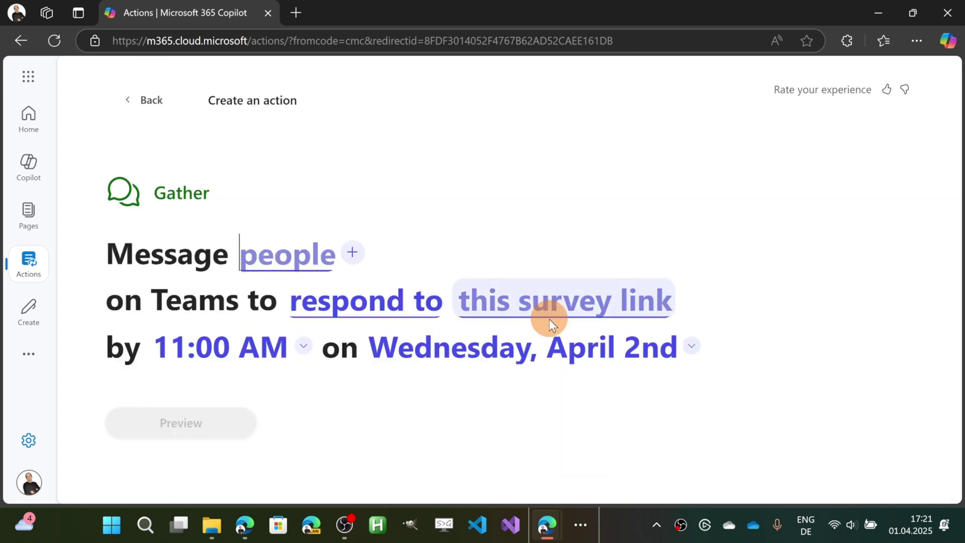
- Set the colleague who is a Program Manager as the recipient of the survey message
click(307, 250)
text(die)
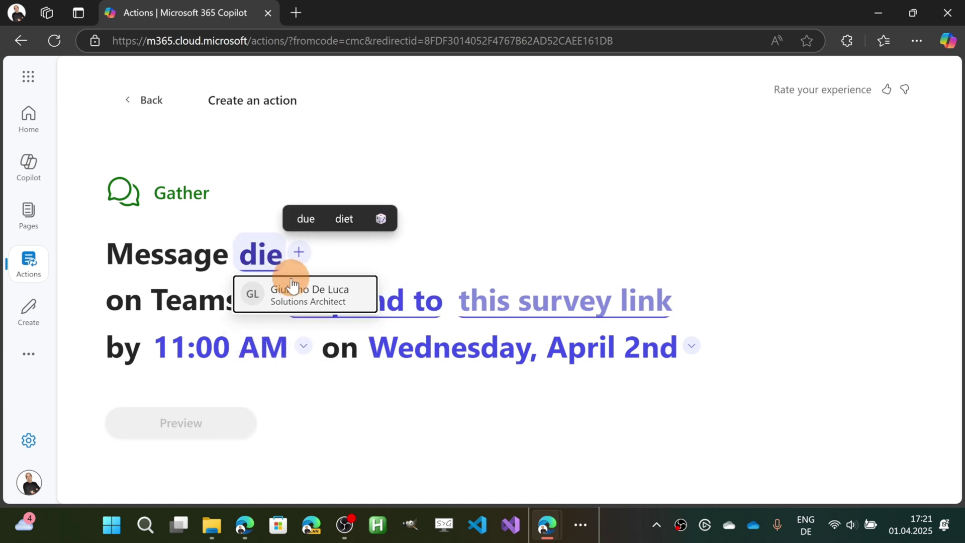
text(go)
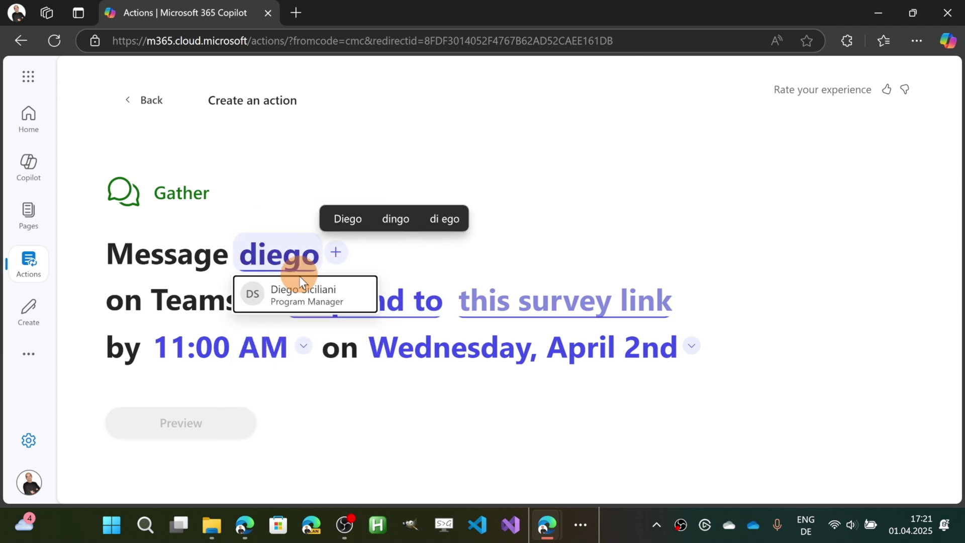
click(300, 285)
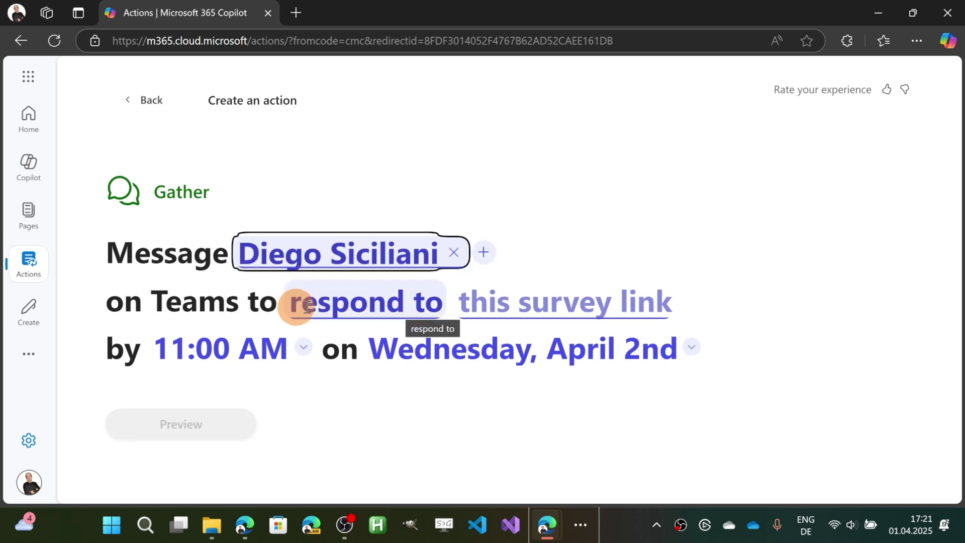
click(507, 302)
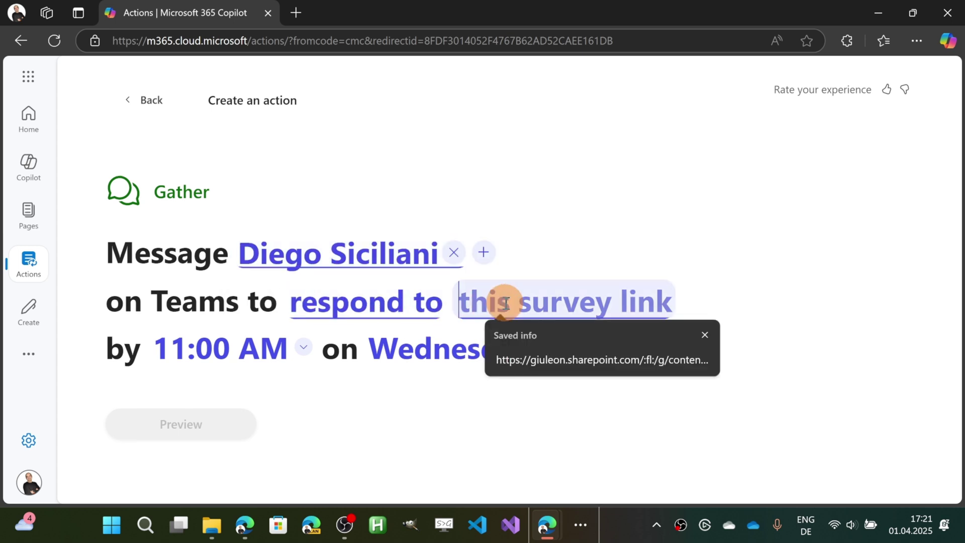
click(527, 358)
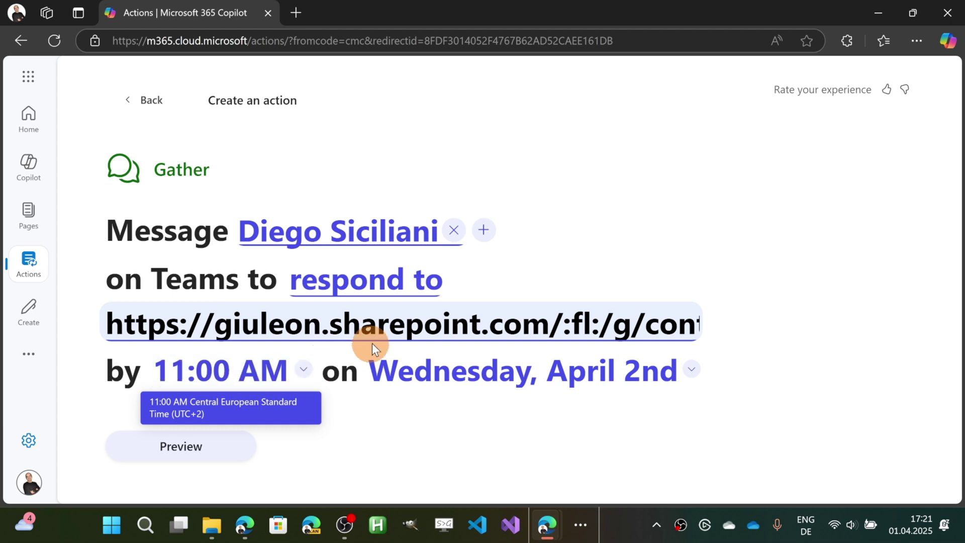
drag(558, 322, 842, 324)
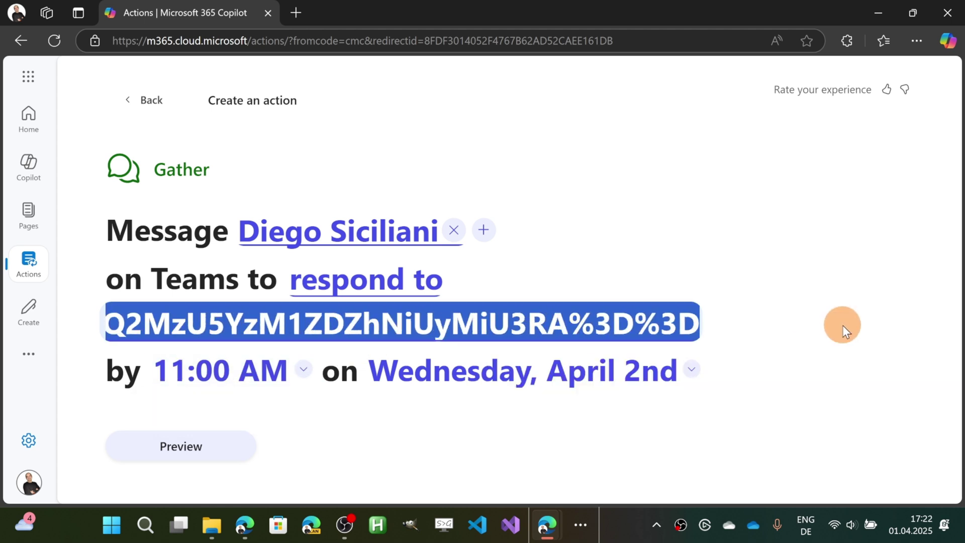
key(BackSpace)
click(811, 278)
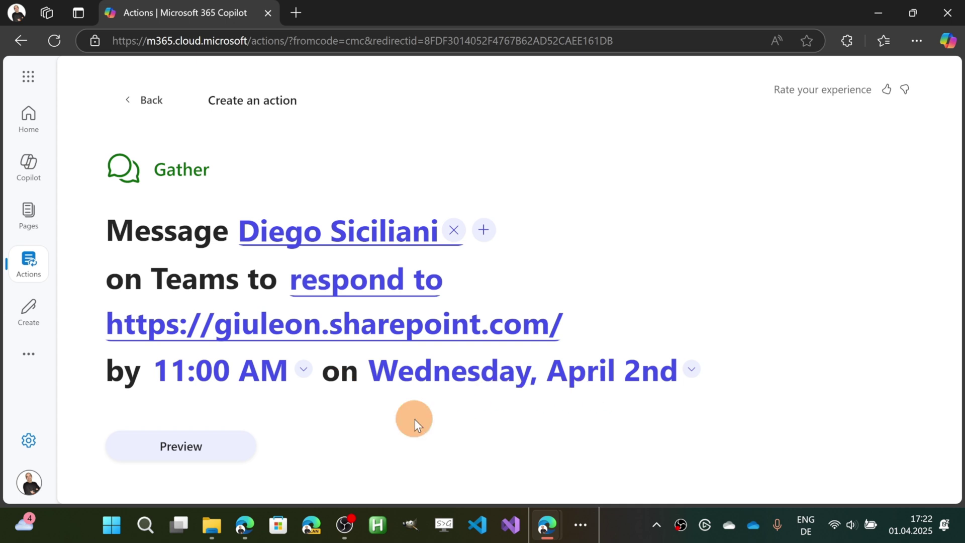
- Preview the survey request and remove the trailing slash from the link address in the draft message
click(142, 446)
scroll(529, 412, down, 5)
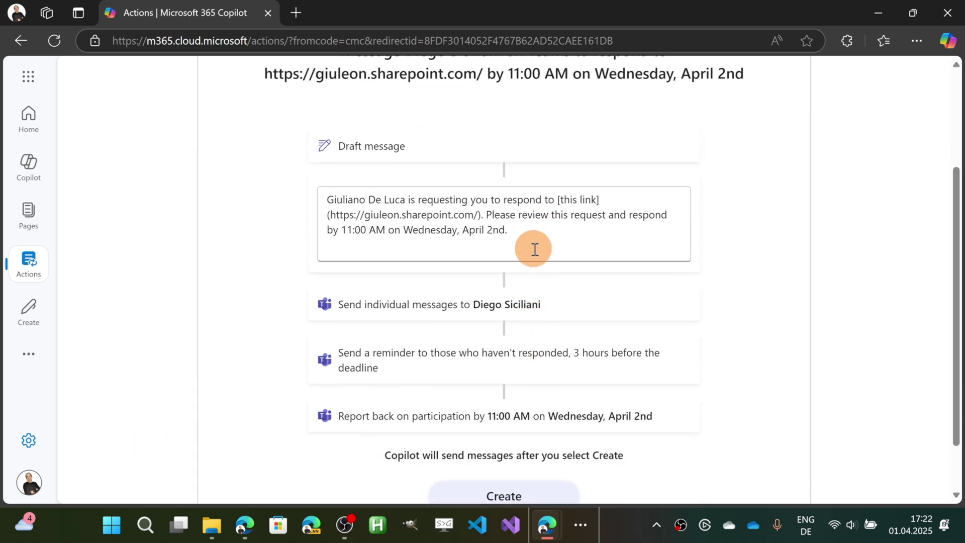
click(465, 154)
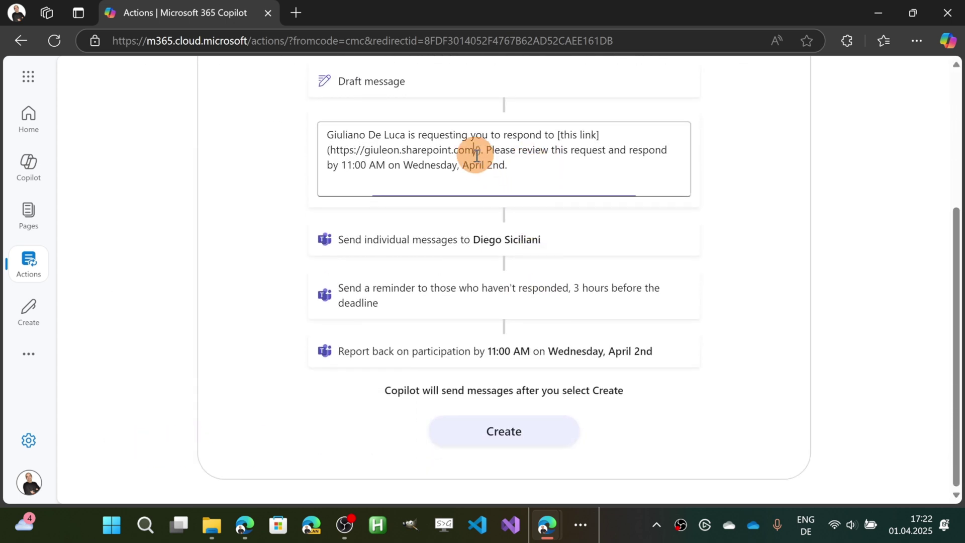
click(477, 150)
key(BackSpace)
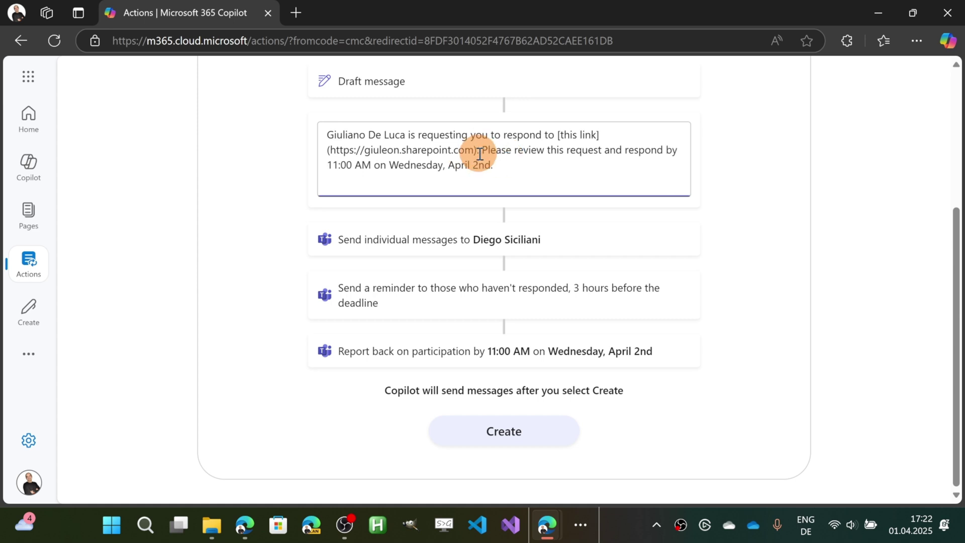
text(.)
- Review the drafted survey message and its follow-up steps, and create the action
scroll(478, 153, up, 2)
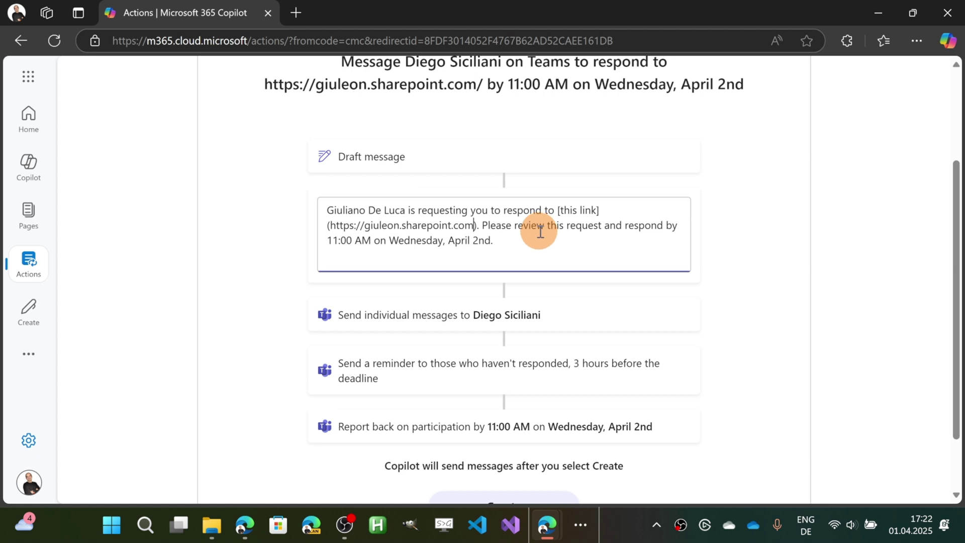
scroll(541, 231, down, 2)
click(511, 440)
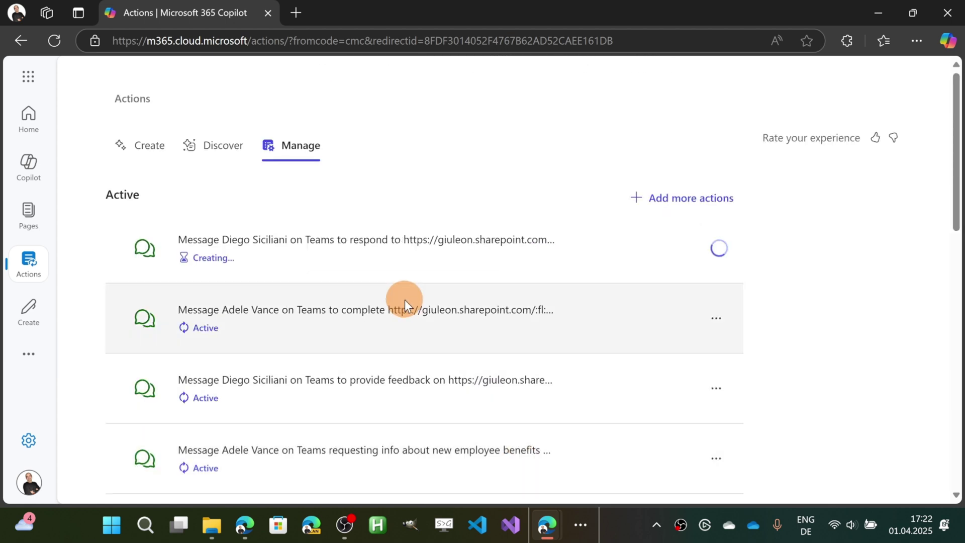
- Start an action from the Daily brief template in the Prepare section
click(215, 149)
scroll(367, 270, down, 10)
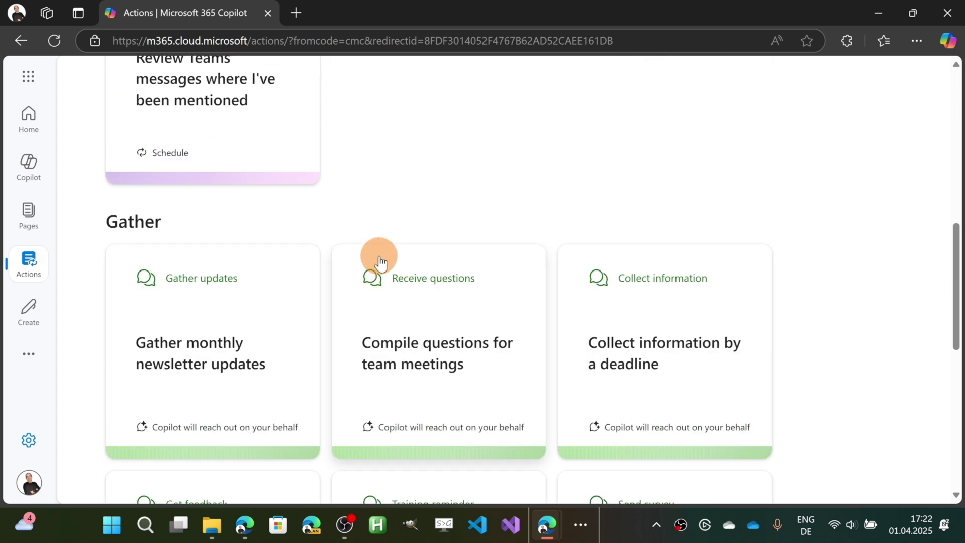
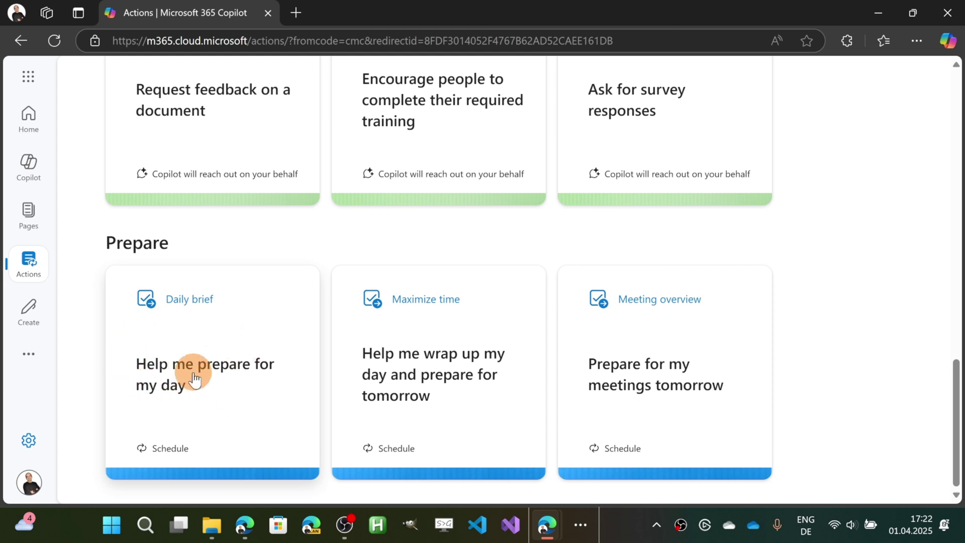
click(252, 372)
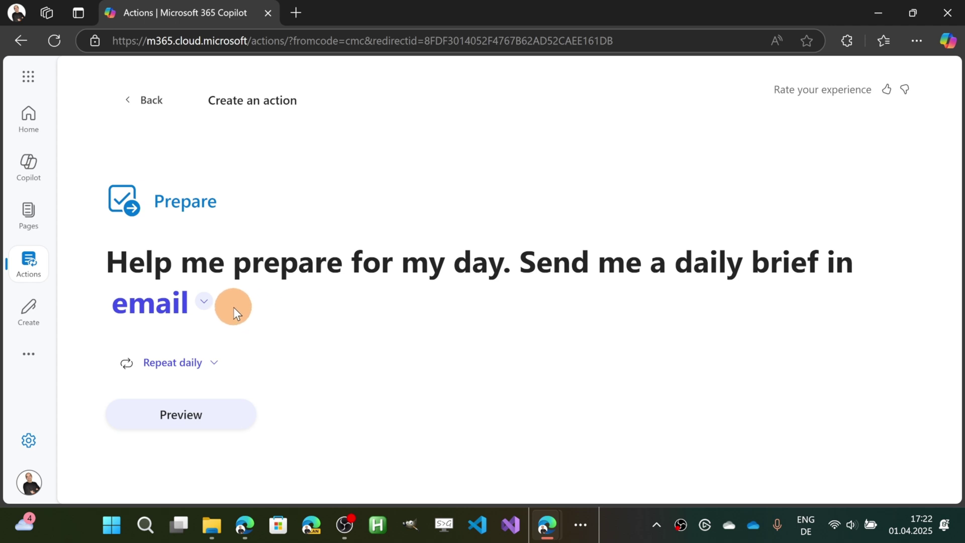
- Examine the delivery formats and repeat options offered for the daily brief
click(205, 304)
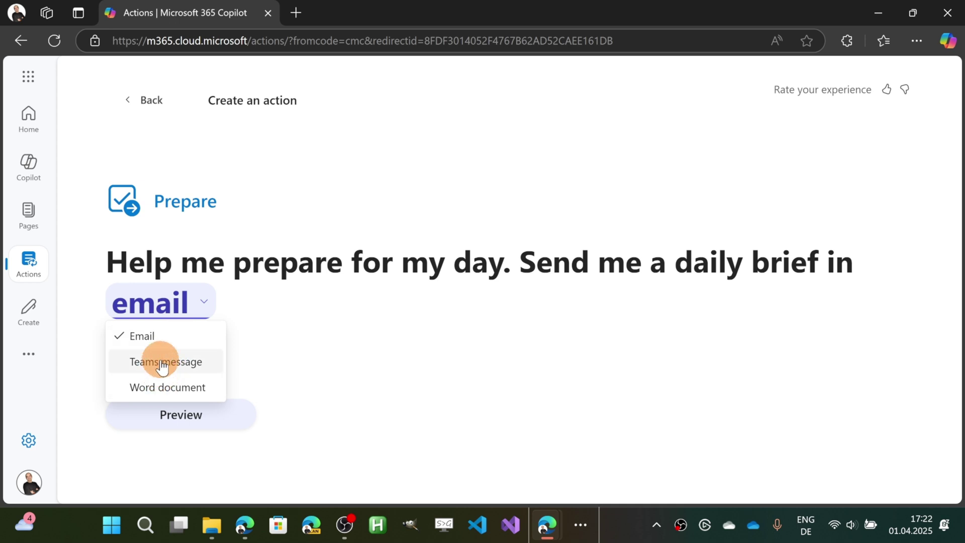
click(267, 339)
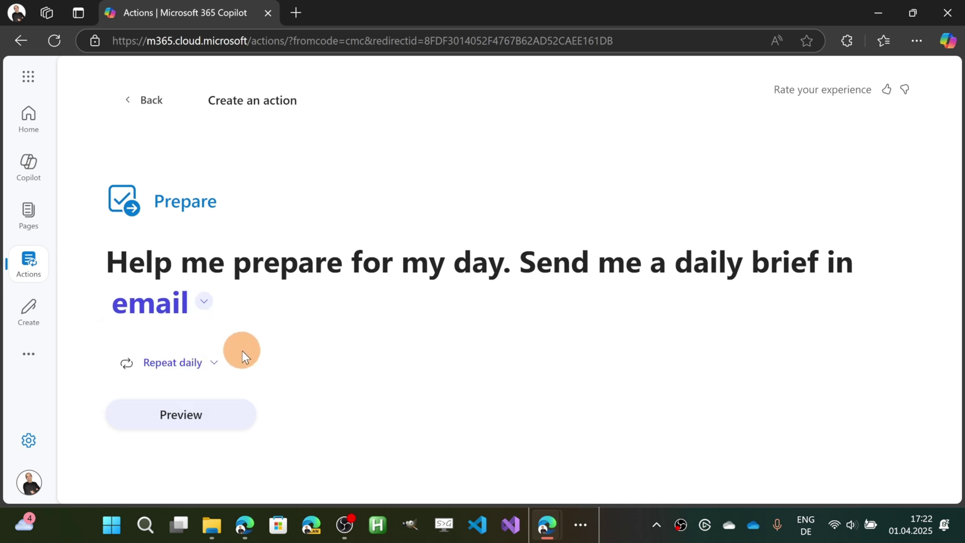
click(213, 363)
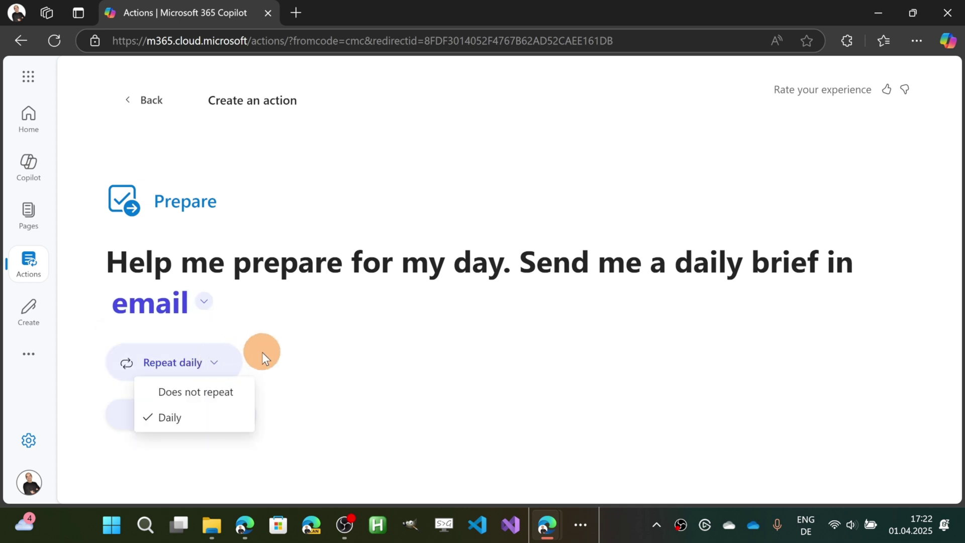
click(282, 355)
- Preview the daily brief sent in email with daily repetition and create the action
click(227, 435)
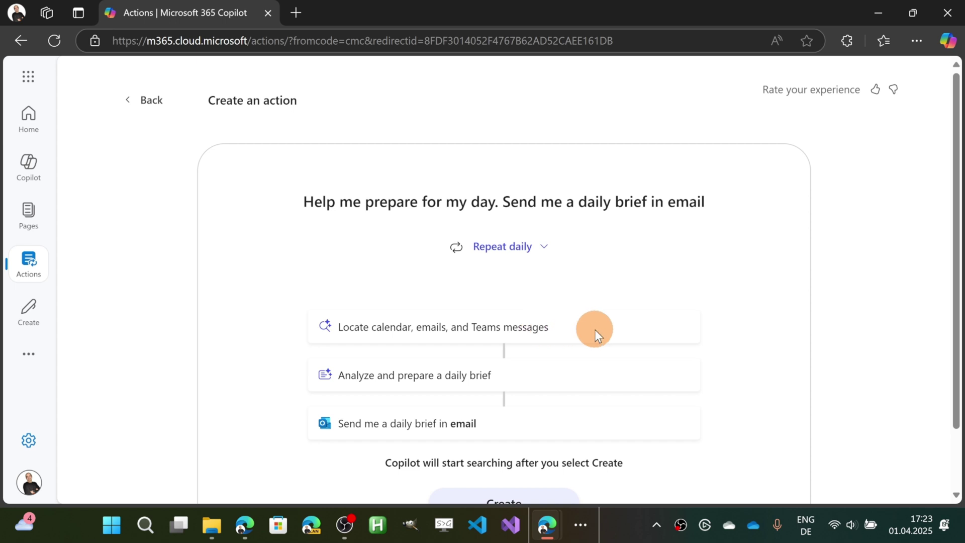
scroll(611, 340, down, 2)
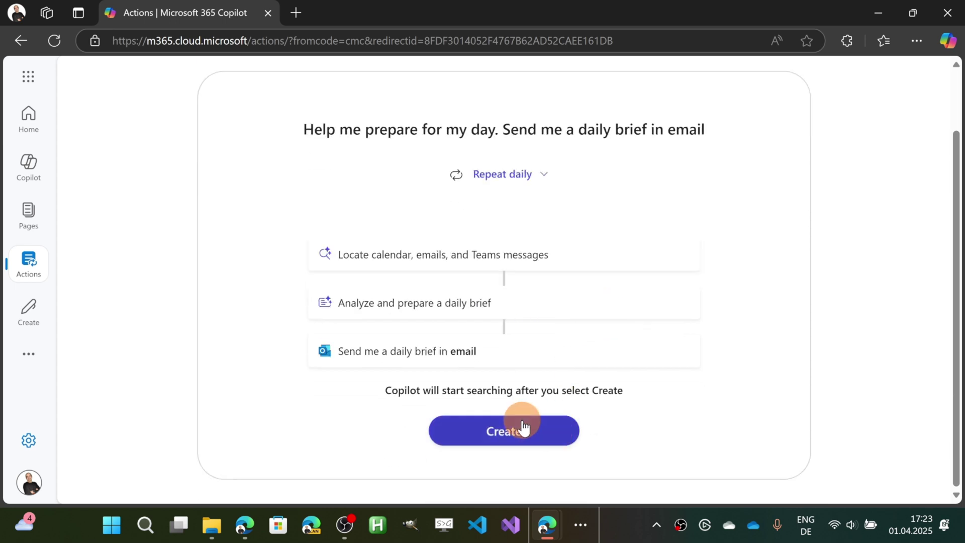
click(524, 427)
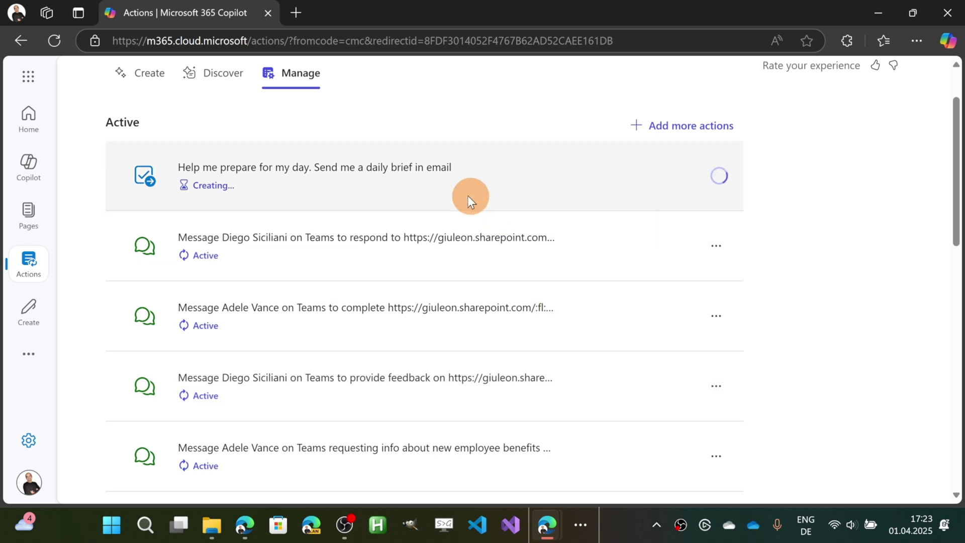
- Start an action from the Maximize time template and set its summary to be delivered as a Teams message
click(229, 87)
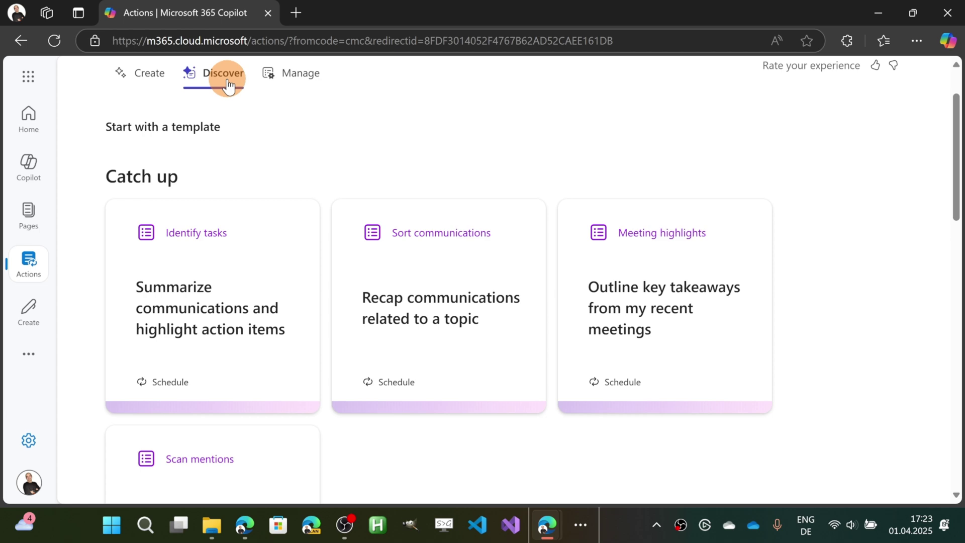
scroll(258, 129, down, 8)
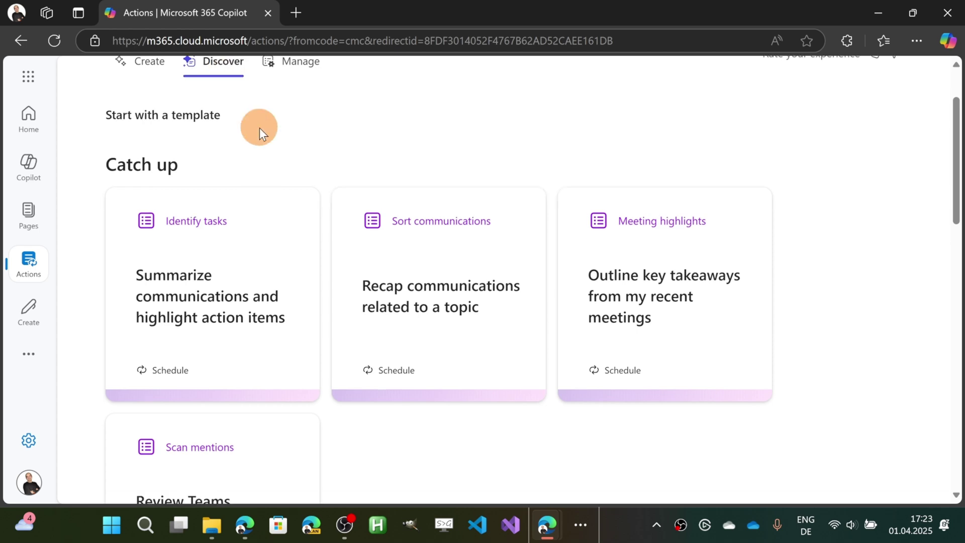
scroll(278, 211, down, 3)
scroll(277, 211, down, 6)
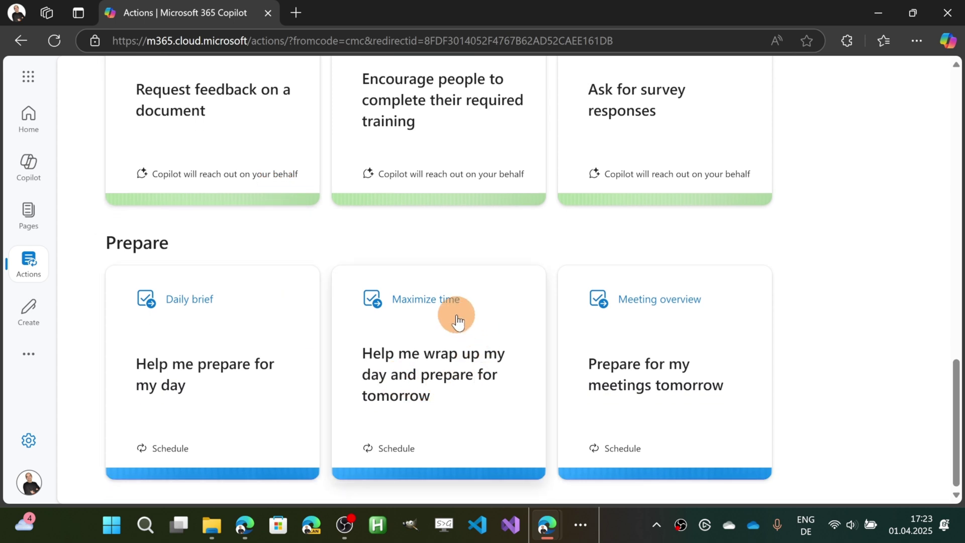
click(425, 324)
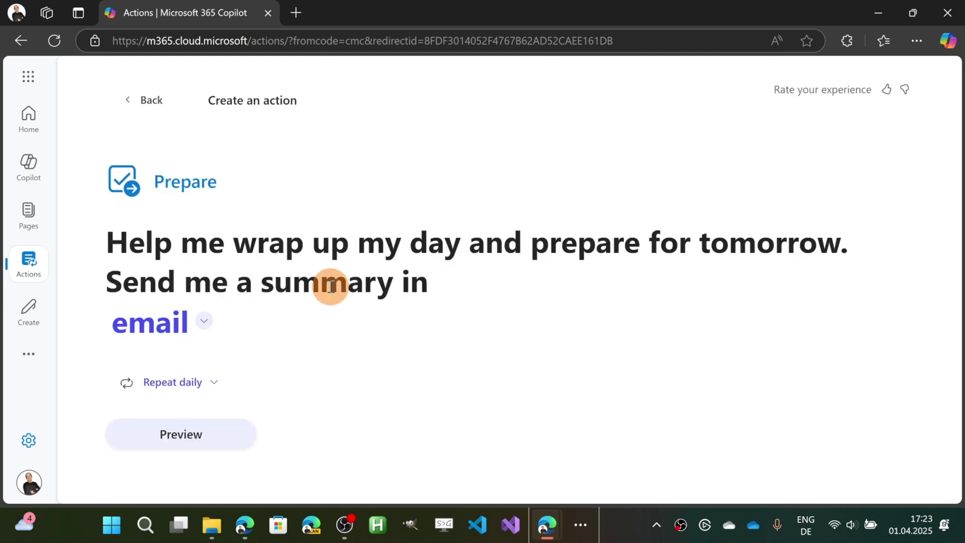
click(204, 324)
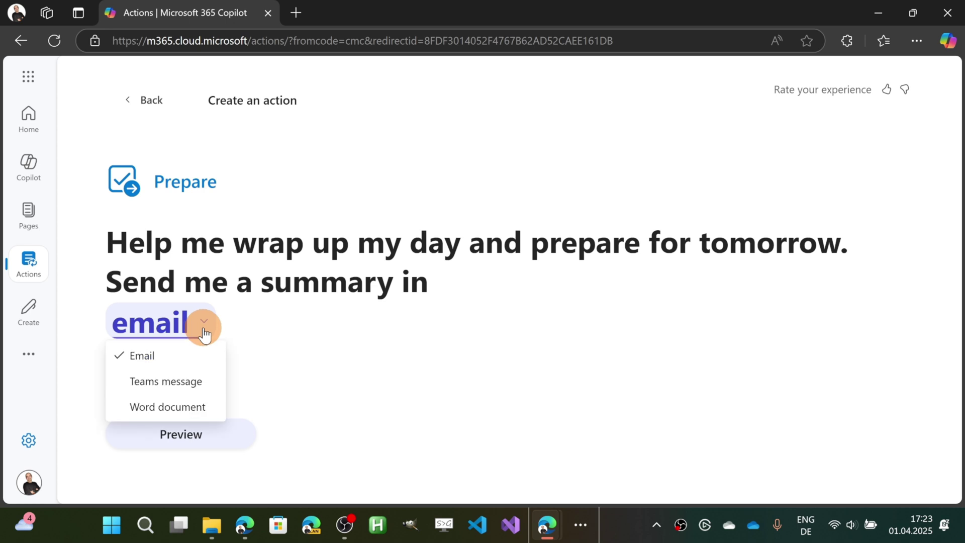
click(140, 378)
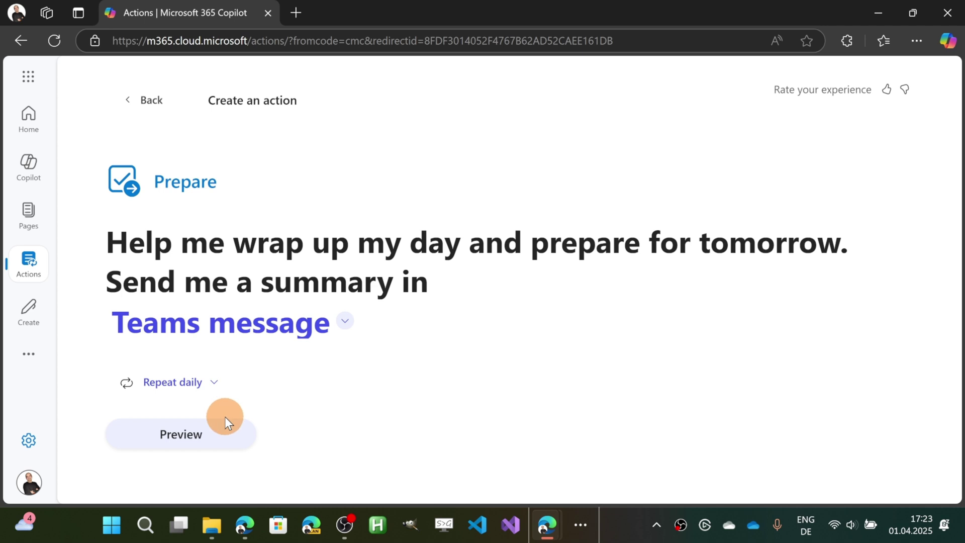
- Preview the end-of-day summary with daily repetition and create the action
click(189, 439)
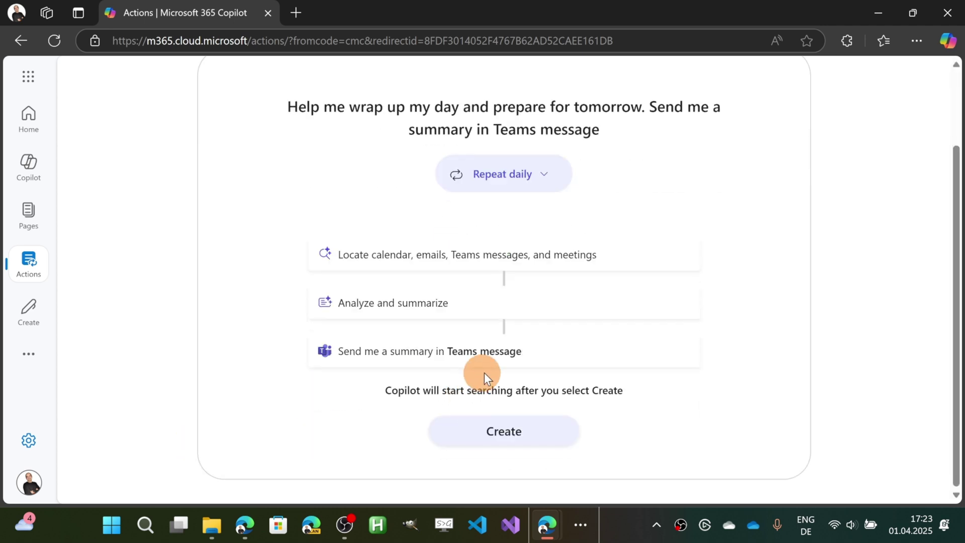
click(524, 439)
scroll(428, 367, down, 1)
scroll(411, 347, up, 3)
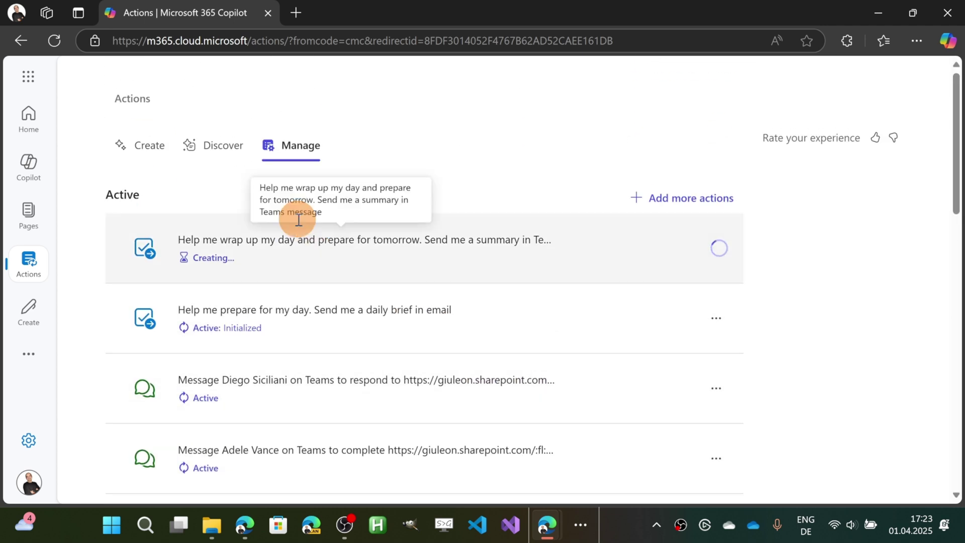
- Start another action from the Maximize time template and keep its summary delivered in email
click(204, 147)
scroll(448, 272, down, 3)
scroll(453, 282, down, 10)
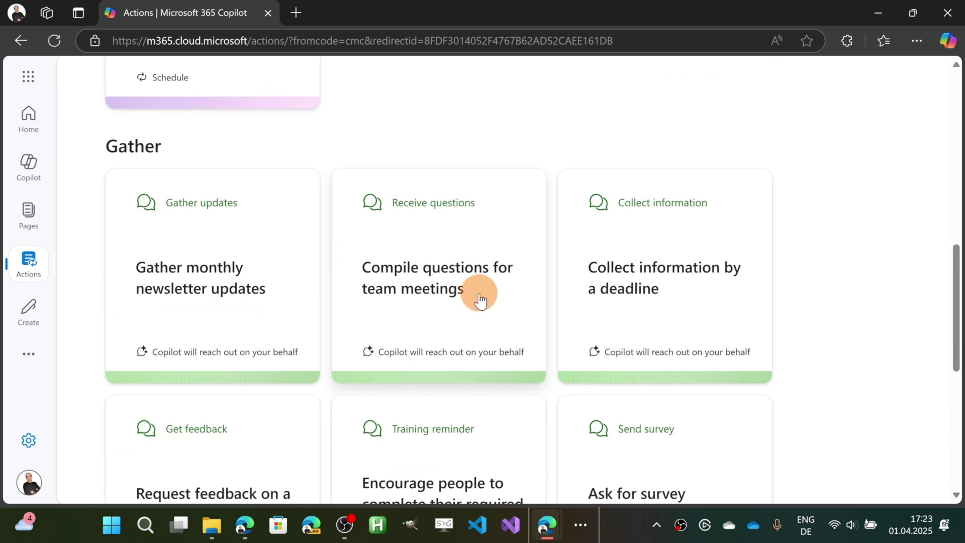
click(473, 379)
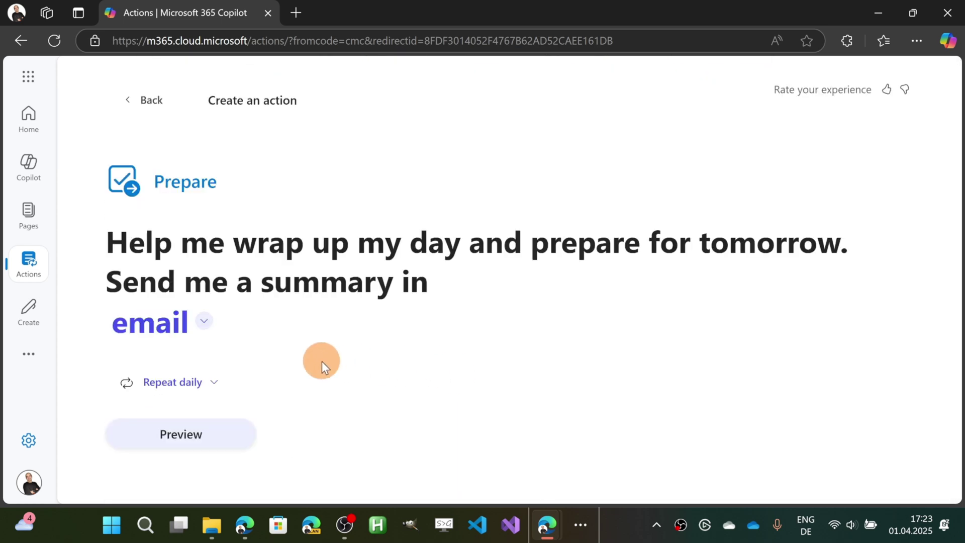
click(175, 322)
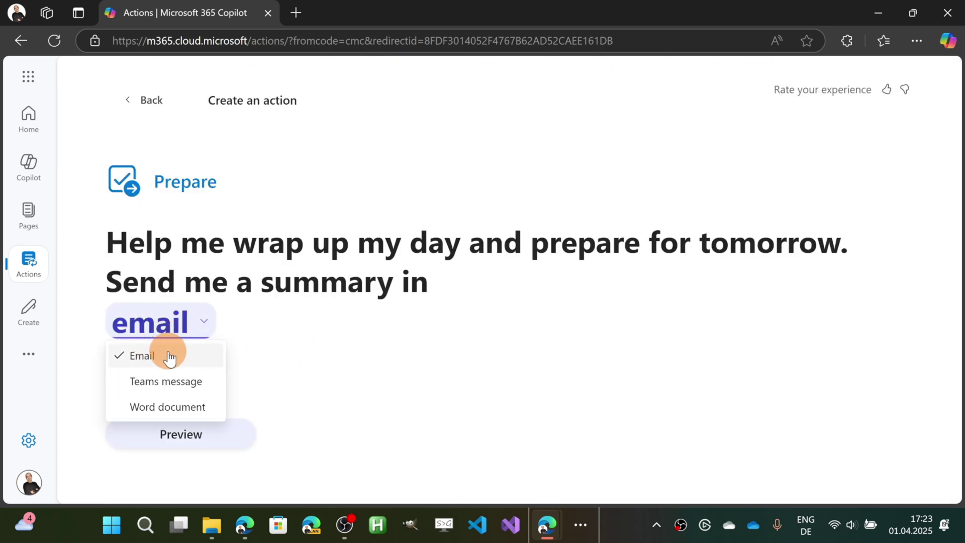
click(355, 386)
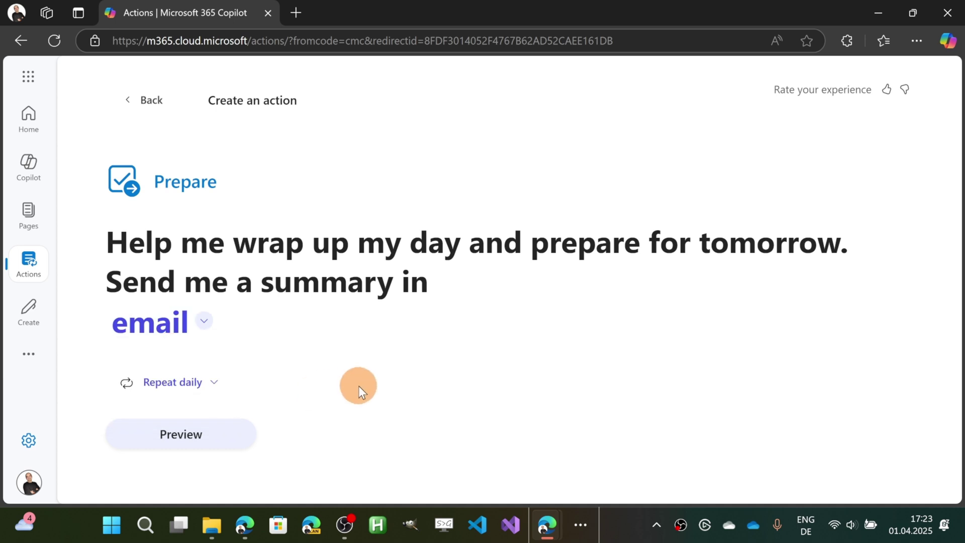
- Preview the end-of-day summary sent in email with daily repetition and create the action
click(216, 443)
scroll(482, 373, down, 1)
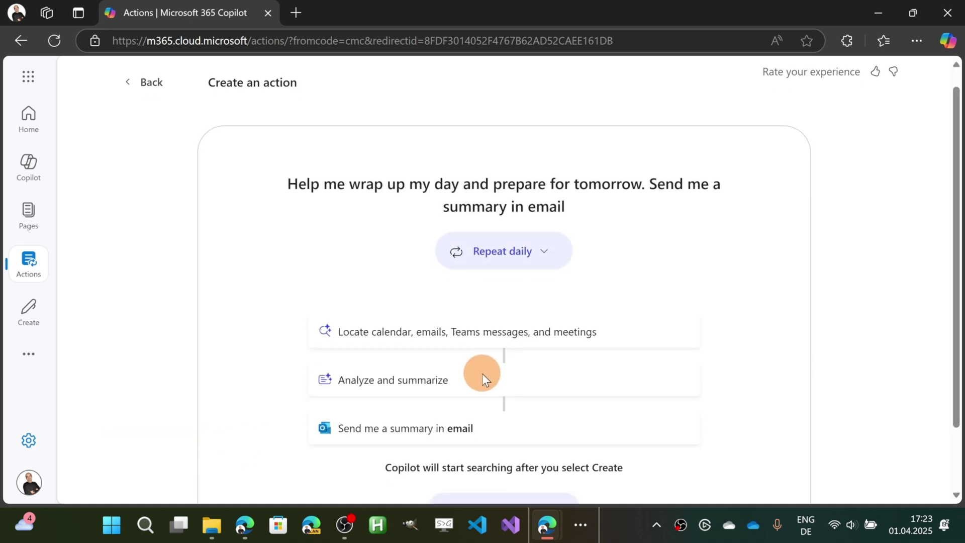
scroll(482, 373, down, 2)
click(511, 437)
scroll(368, 171, down, 5)
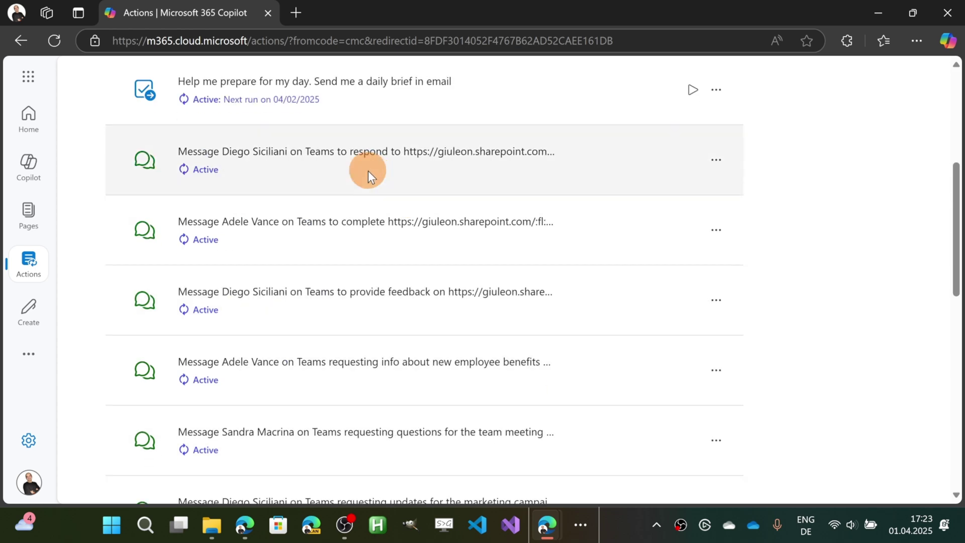
scroll(368, 171, up, 5)
- Start an action from the Meeting overview template under Prepare and check the delivery formats offered for its summary
click(219, 151)
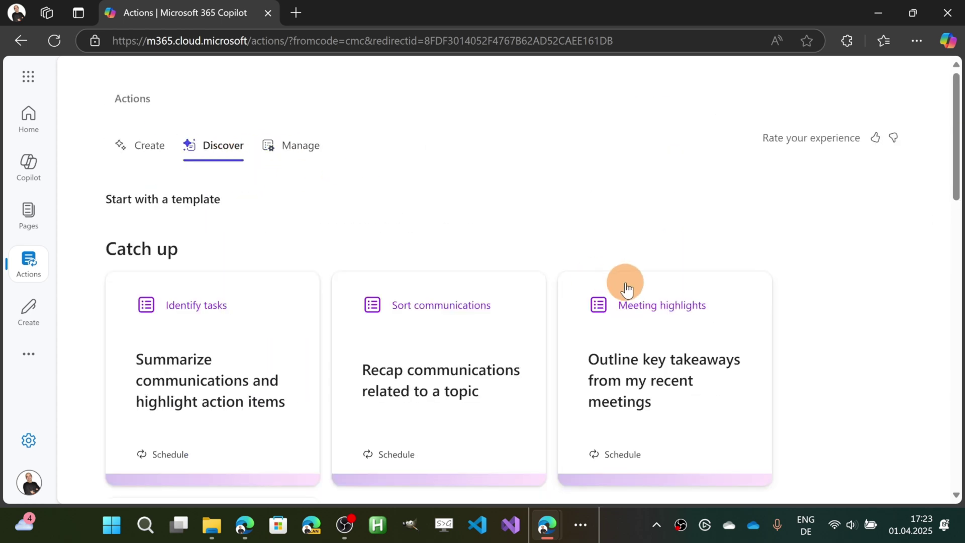
scroll(626, 286, down, 6)
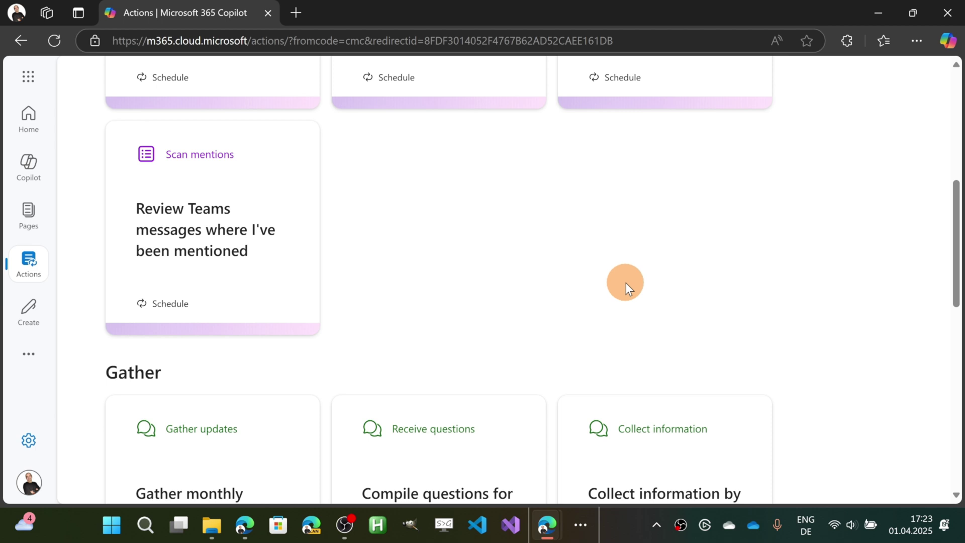
scroll(626, 283, down, 10)
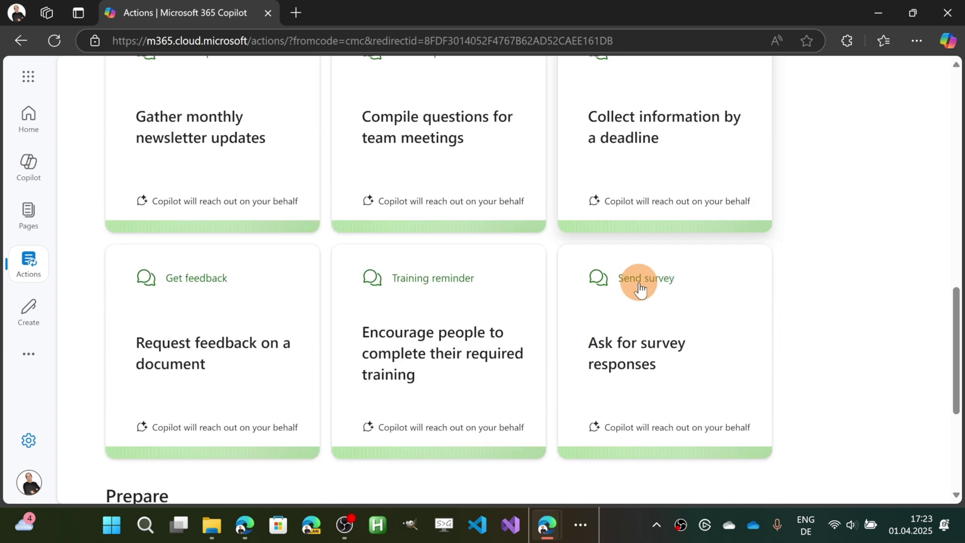
click(682, 388)
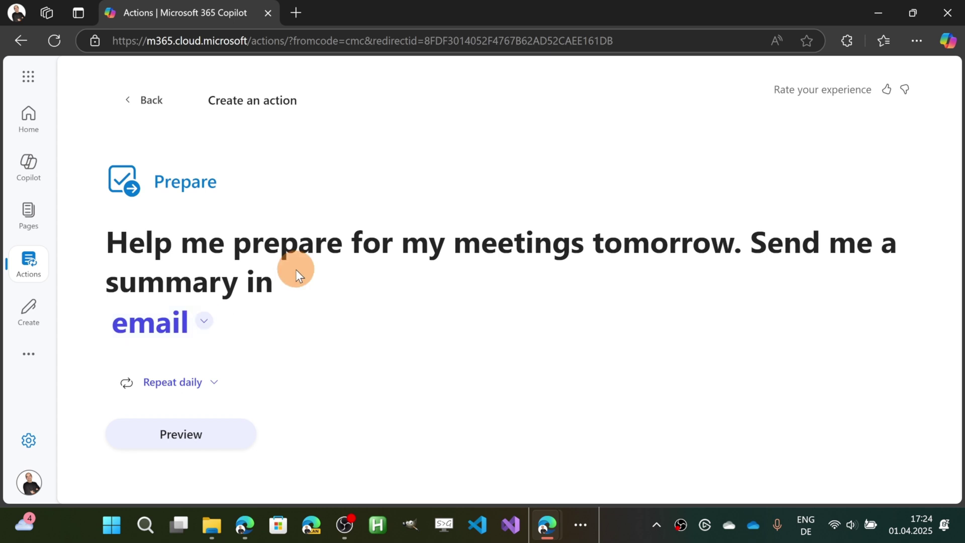
click(209, 327)
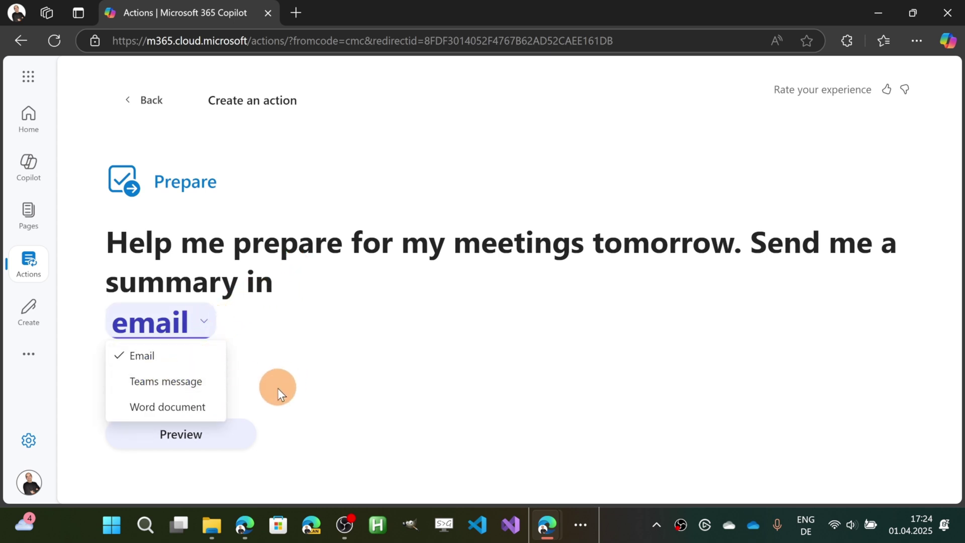
- Preview the summary for tomorrow's meetings sent in email with daily repetition and create the action
click(209, 437)
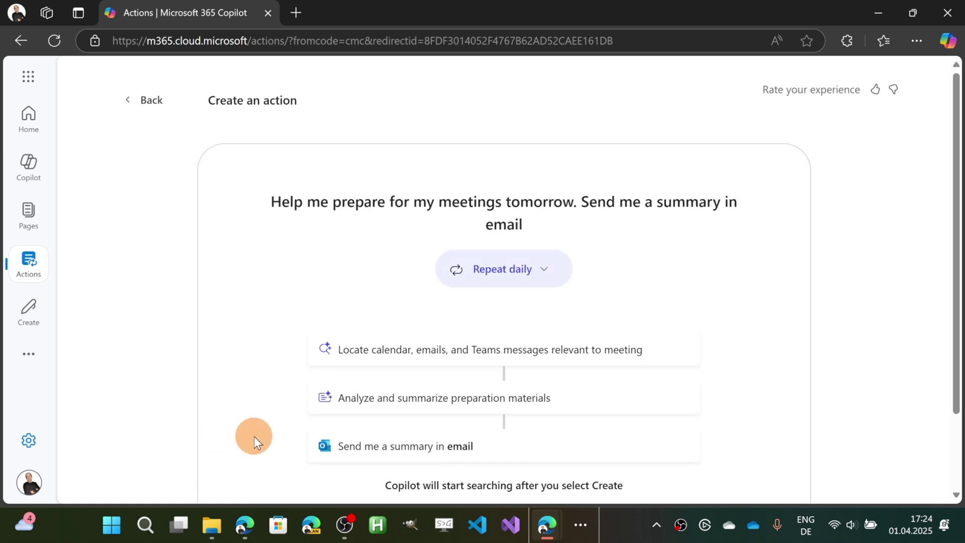
scroll(485, 283, down, 2)
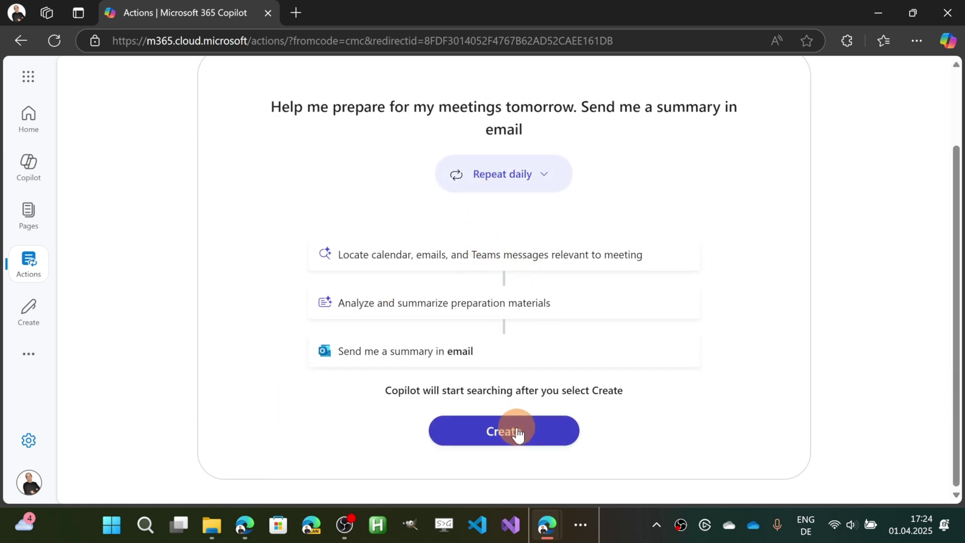
click(518, 432)
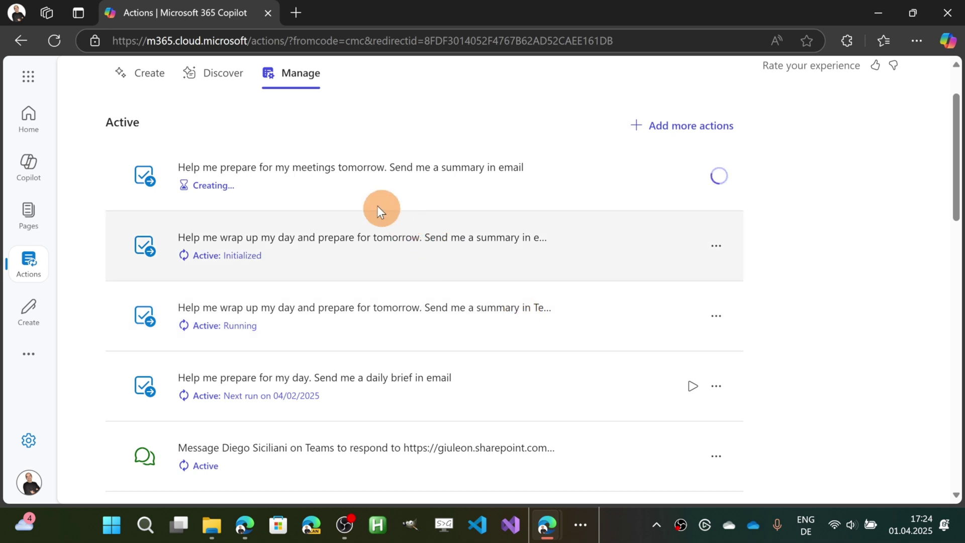
scroll(327, 176, up, 2)
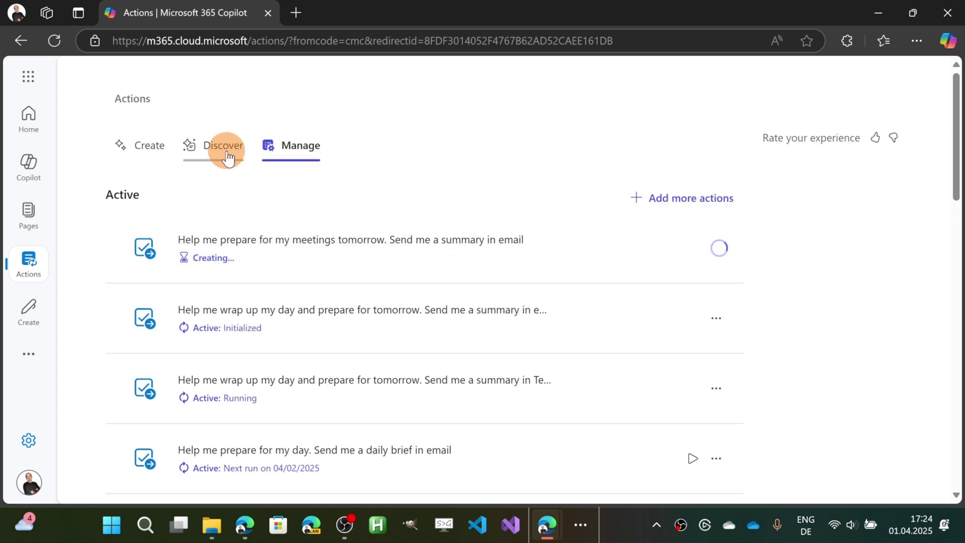
- Look over the available Catch up, Gather and Prepare action templates
click(228, 158)
scroll(251, 198, down, 12)
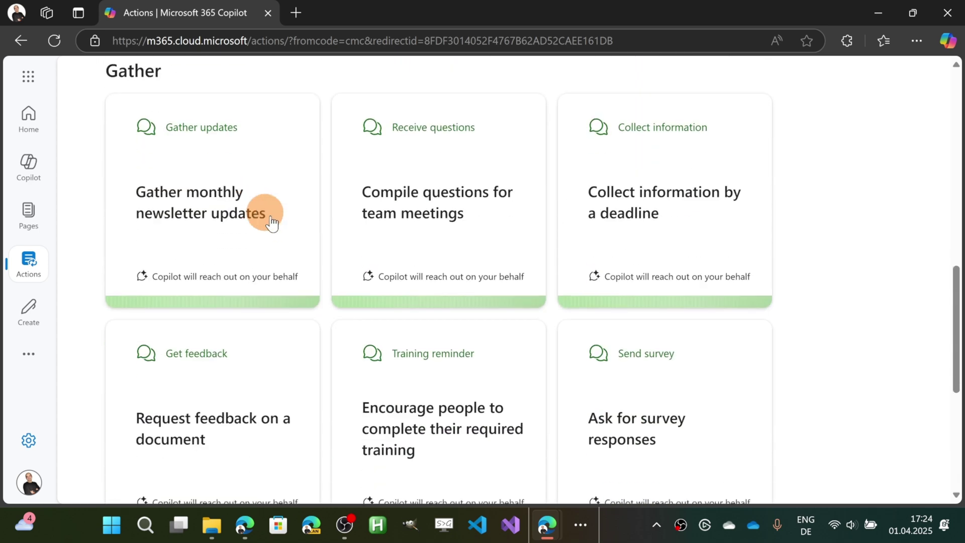
scroll(362, 272, down, 6)
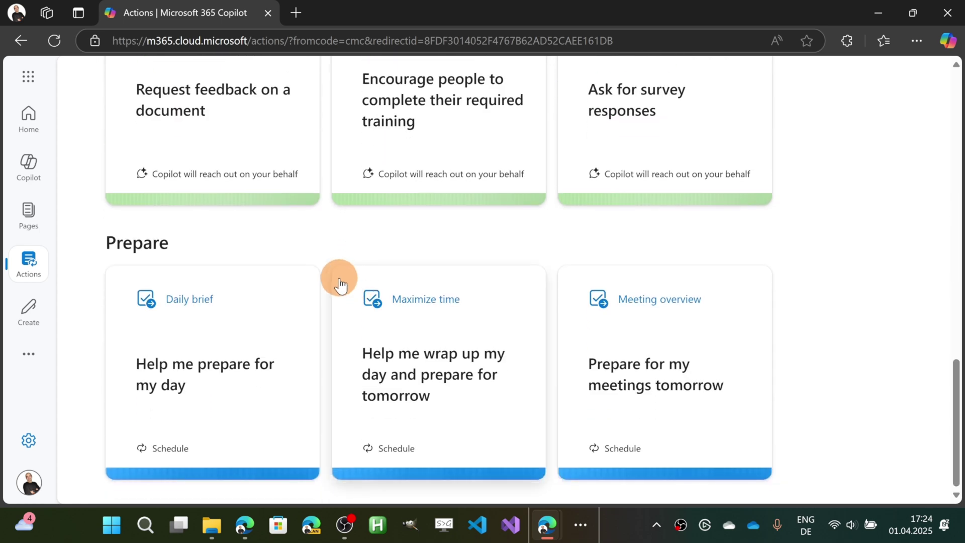
scroll(339, 285, up, 15)
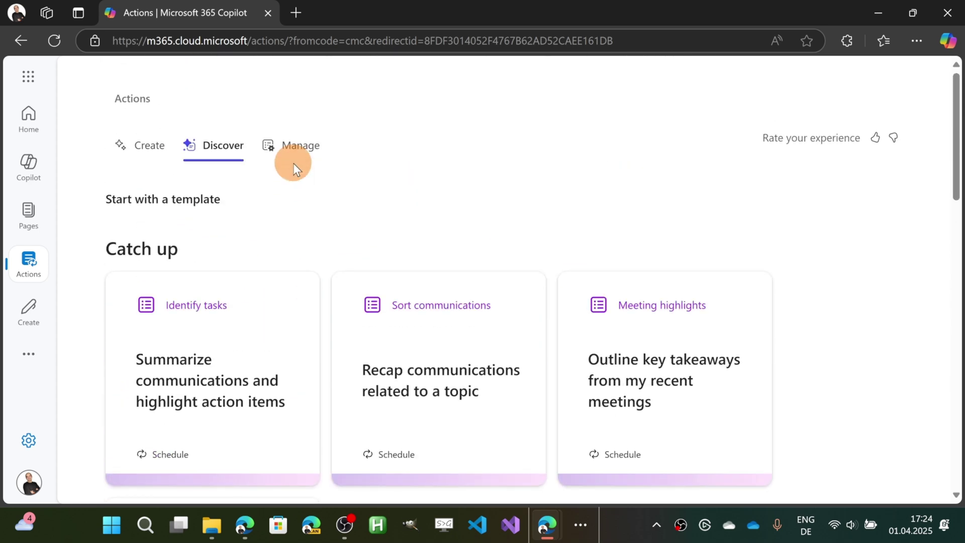
- Review the active and inactive actions in the list of managed actions
click(294, 151)
scroll(385, 222, down, 10)
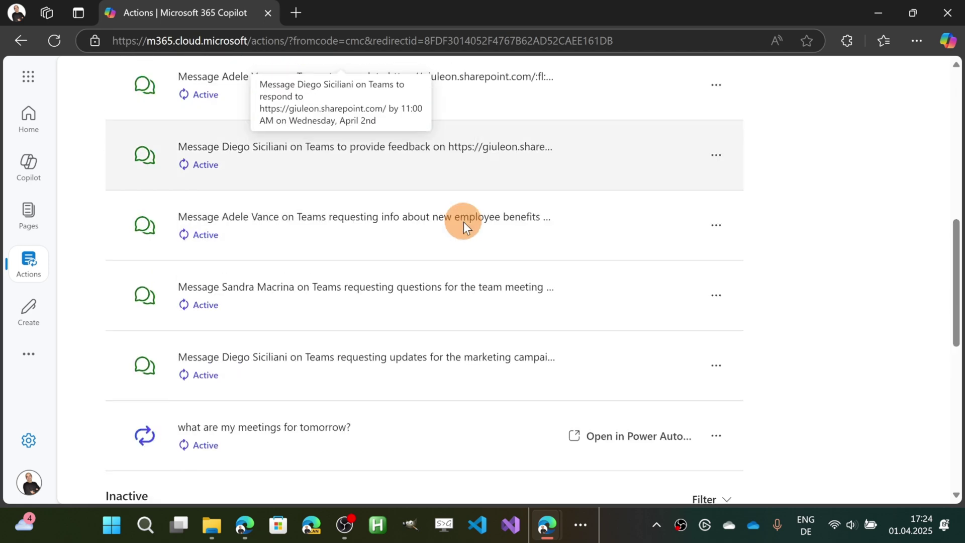
scroll(464, 222, down, 8)
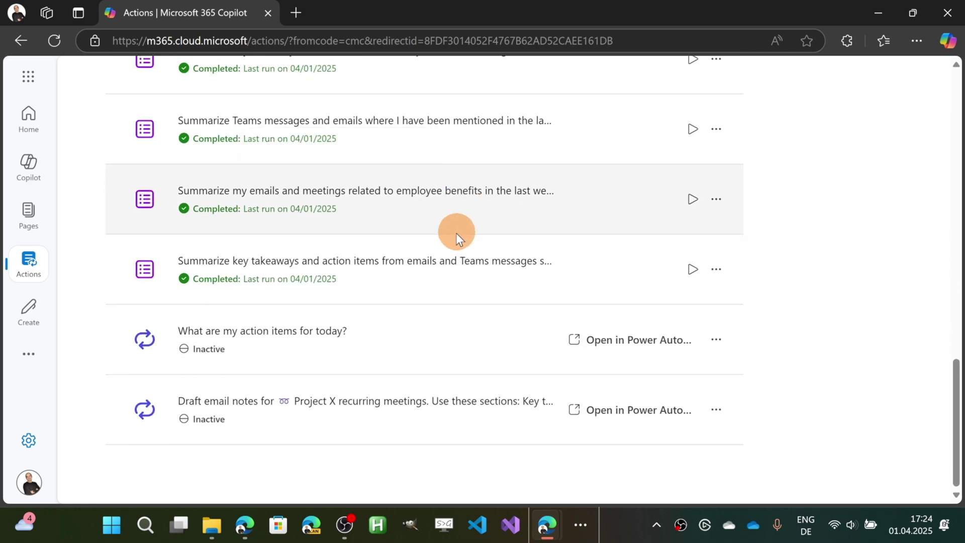
scroll(445, 243, up, 10)
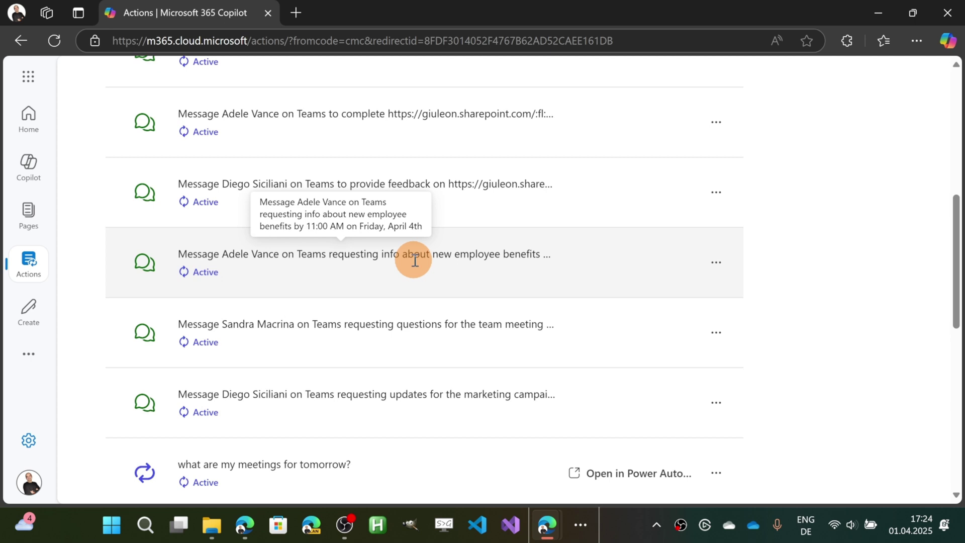
scroll(415, 260, up, 8)
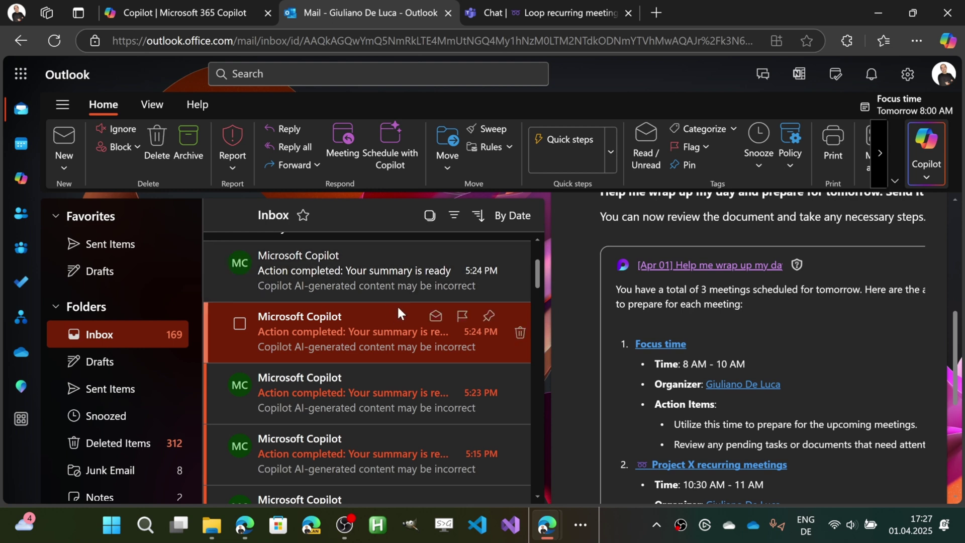
- Switch to Outlook and look over the 5:24 PM Microsoft Copilot email for the end-of-day wrap-up action
click(361, 329)
scroll(666, 302, down, 2)
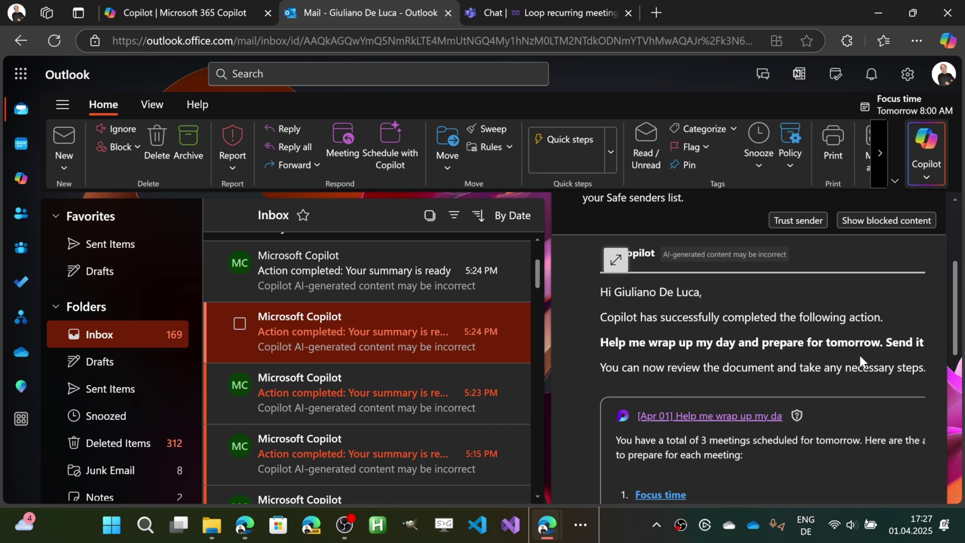
scroll(910, 348, down, 2)
scroll(910, 348, down, 2)
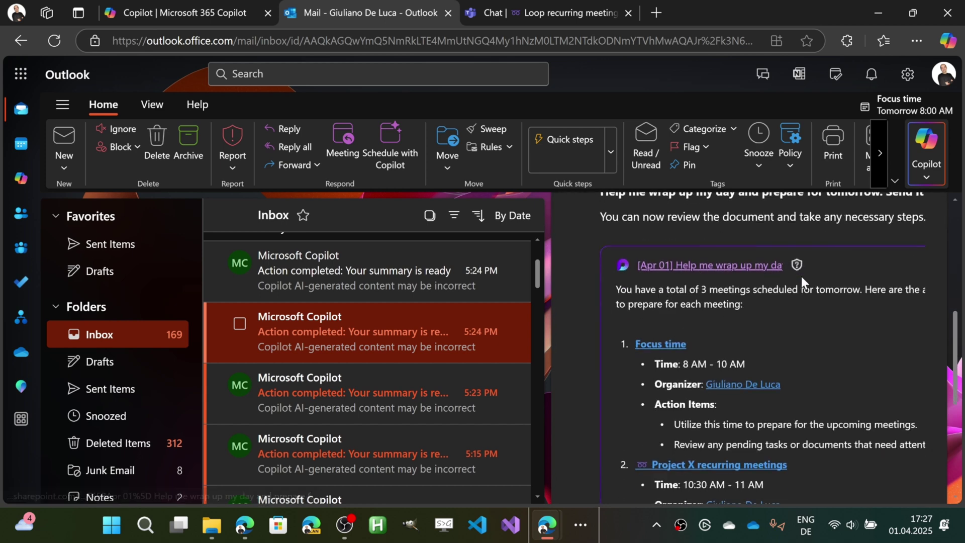
- Read the wrap-up email's meetings and action items in a separate maximized window, then close it
double_click(351, 331)
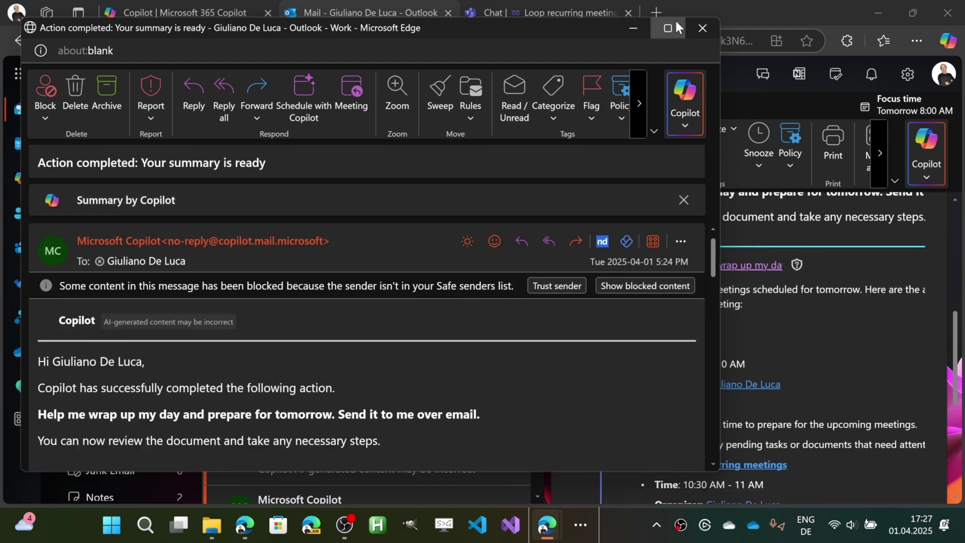
click(676, 26)
scroll(521, 292, down, 10)
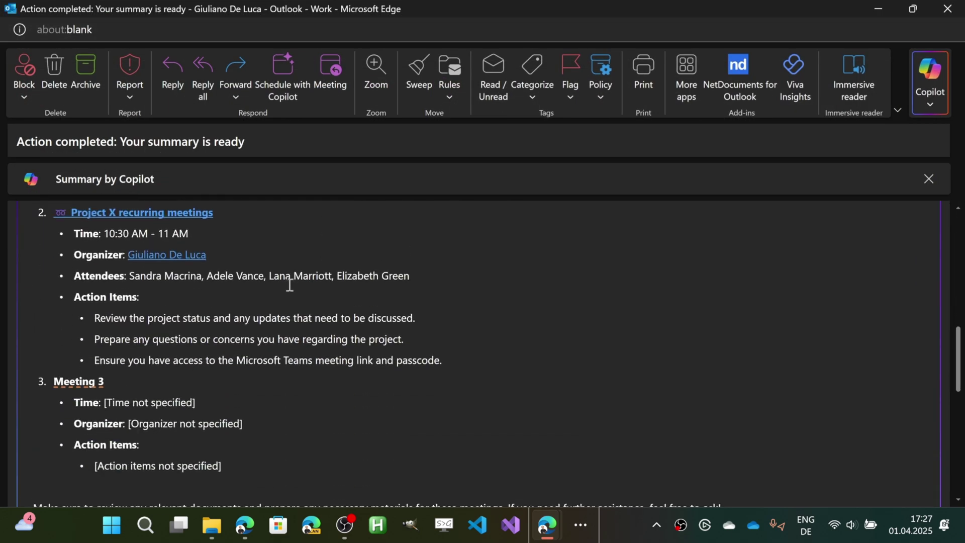
scroll(289, 284, down, 5)
scroll(298, 290, up, 10)
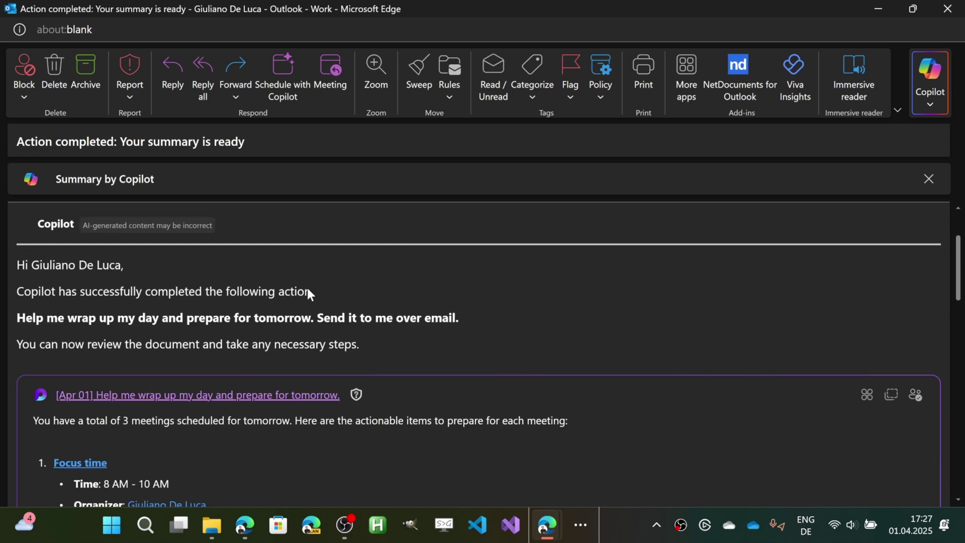
scroll(351, 289, down, 10)
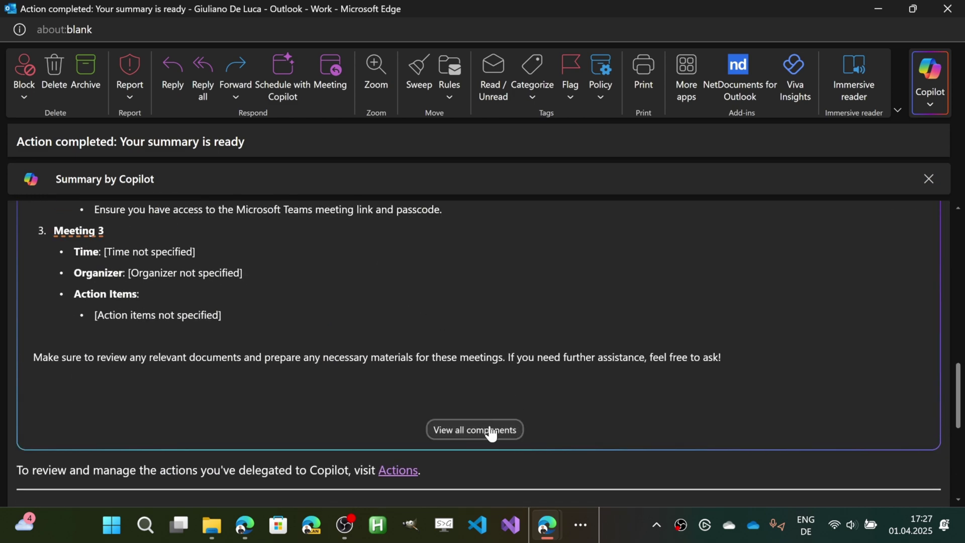
scroll(491, 430, up, 10)
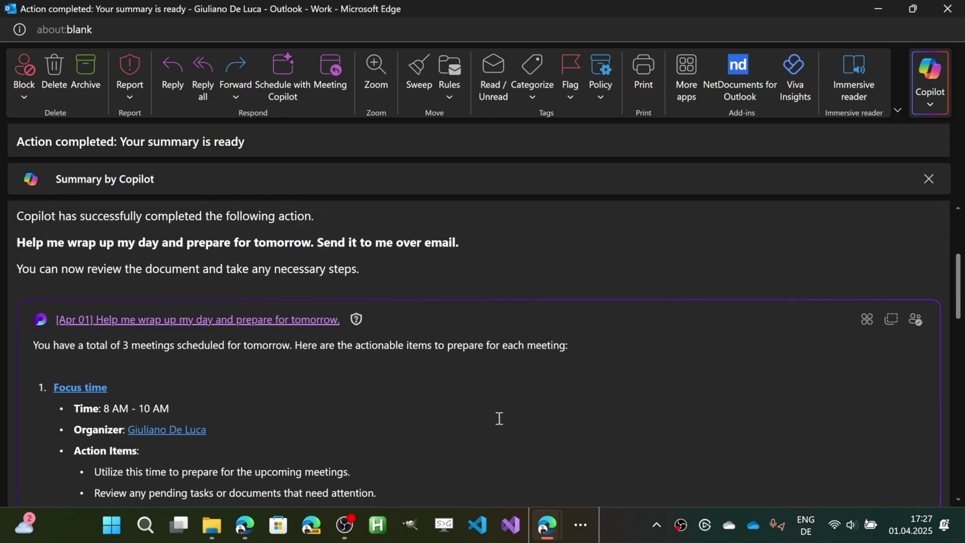
click(938, 11)
- Read the 5:23 PM Microsoft Copilot email for the prepare-for-my-day action, covering its schedule, important emails and recent file
key(Delete)
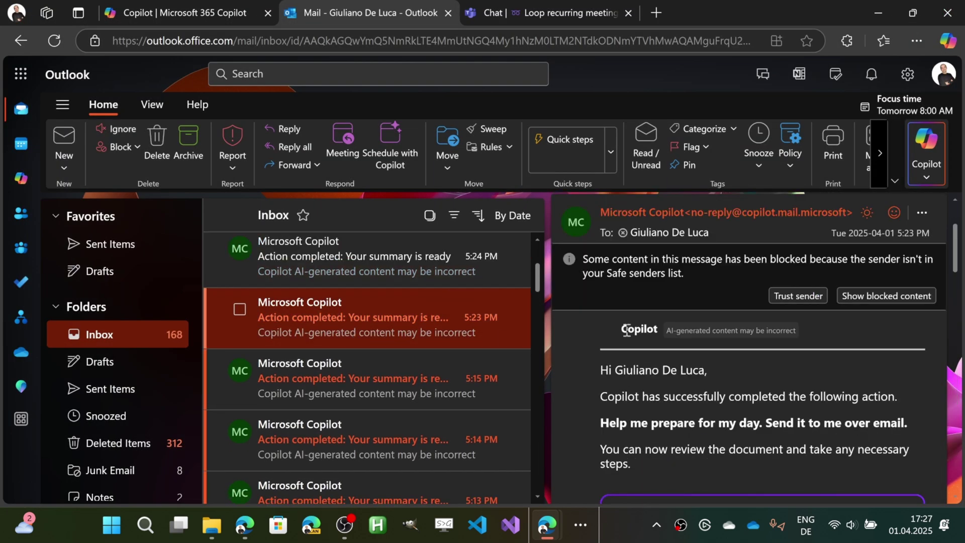
scroll(758, 303, down, 5)
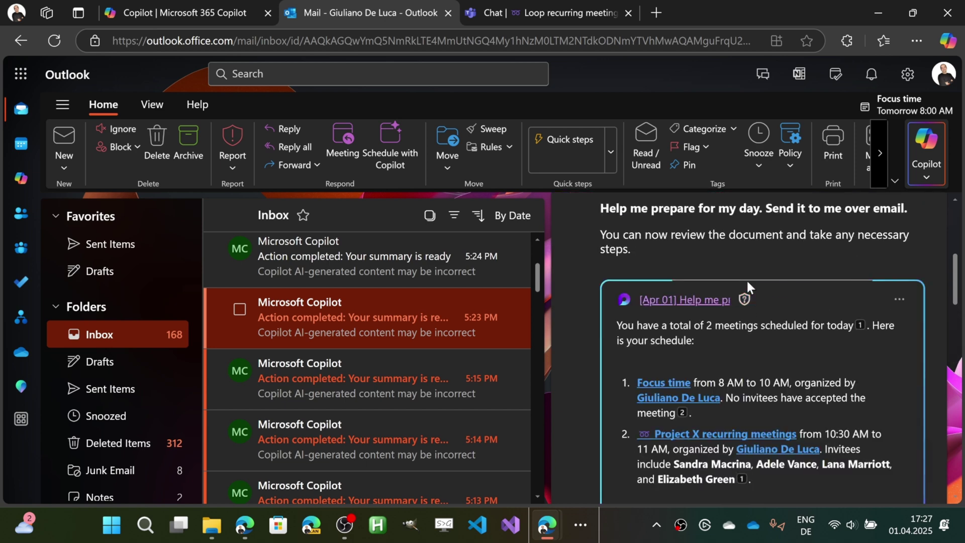
scroll(743, 270, up, 3)
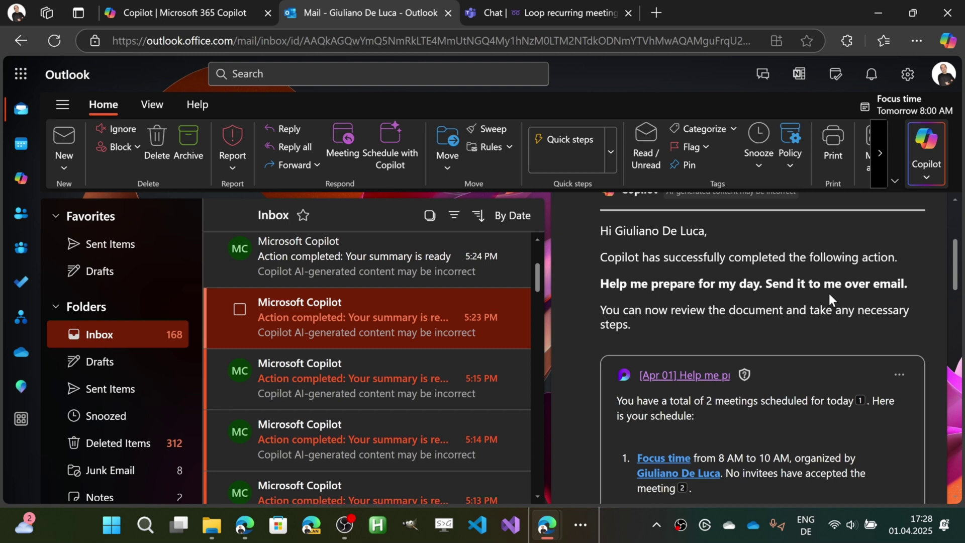
scroll(800, 305, down, 3)
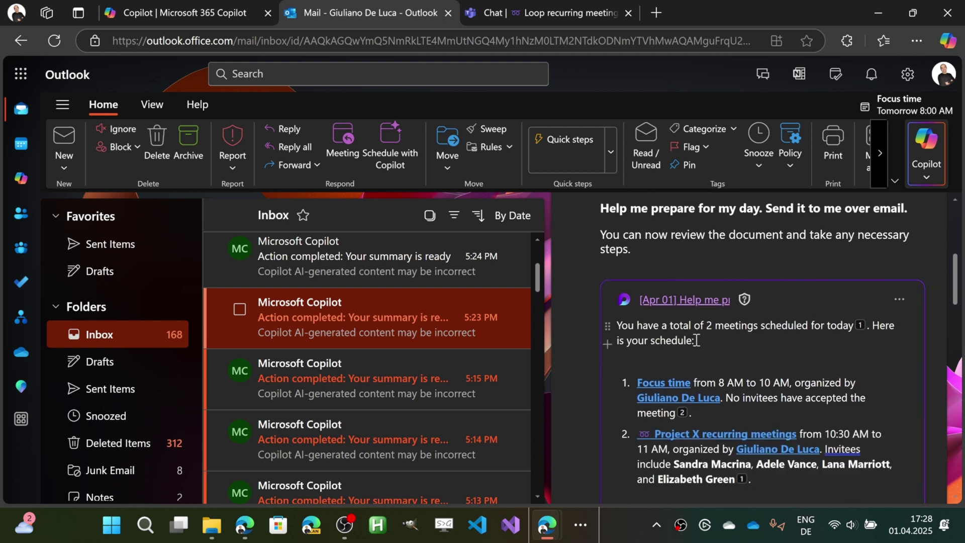
scroll(684, 337, down, 3)
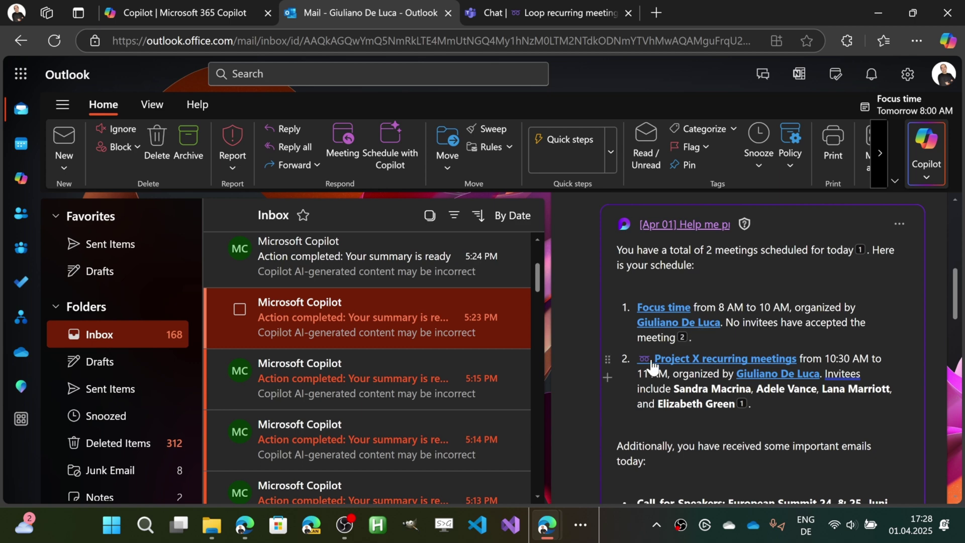
scroll(653, 364, down, 3)
scroll(676, 290, down, 2)
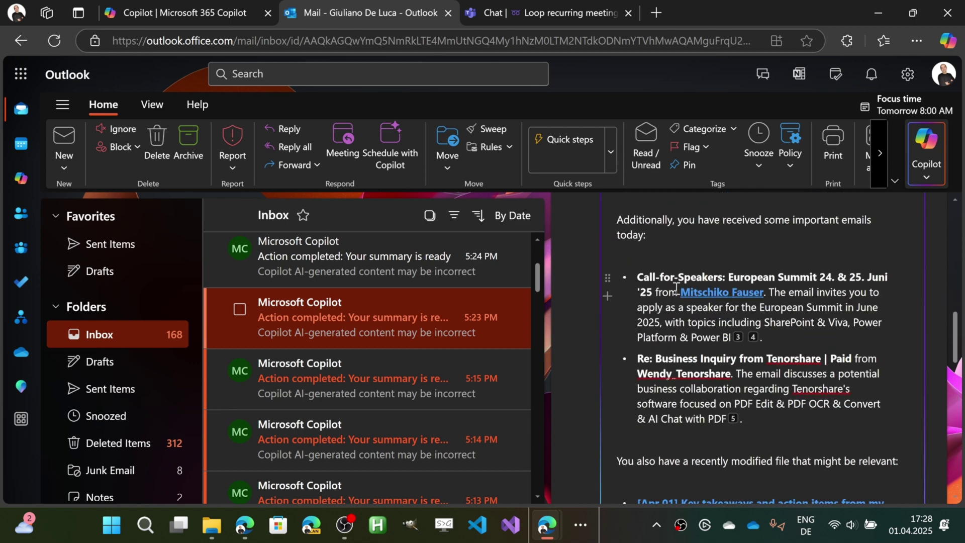
scroll(674, 290, up, 2)
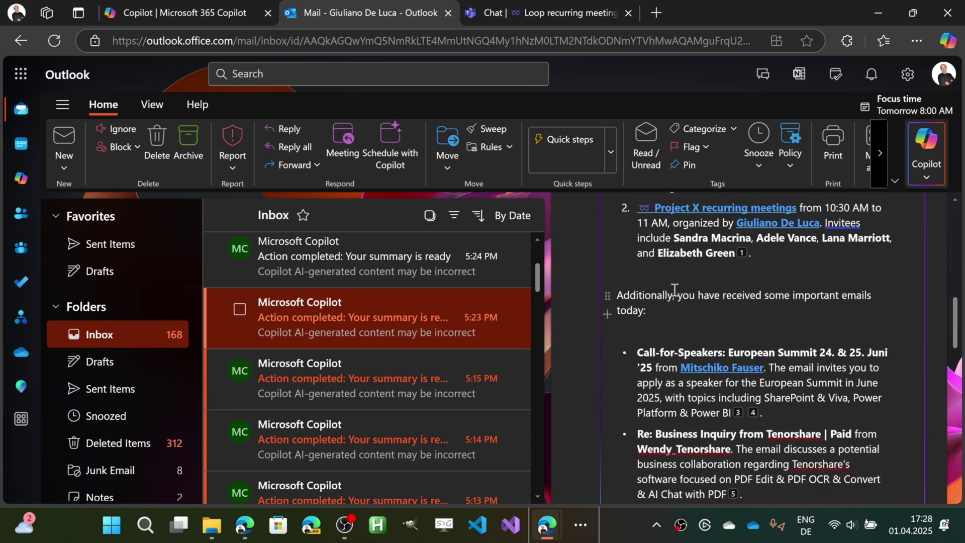
scroll(704, 292, down, 3)
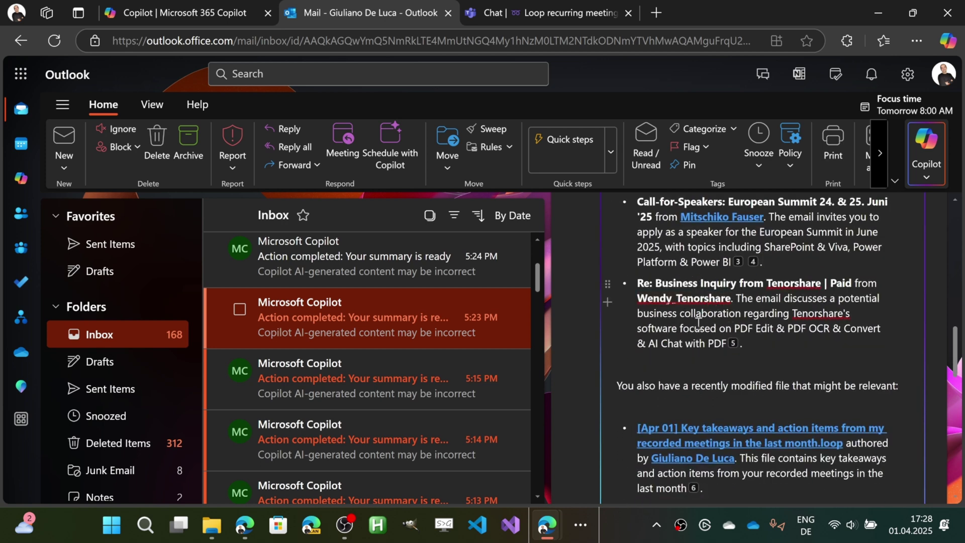
scroll(703, 281, down, 2)
- Look over the 5:15 PM Microsoft Copilot email summarizing key takeaways and action items from recorded meetings
click(268, 369)
scroll(325, 354, down, 3)
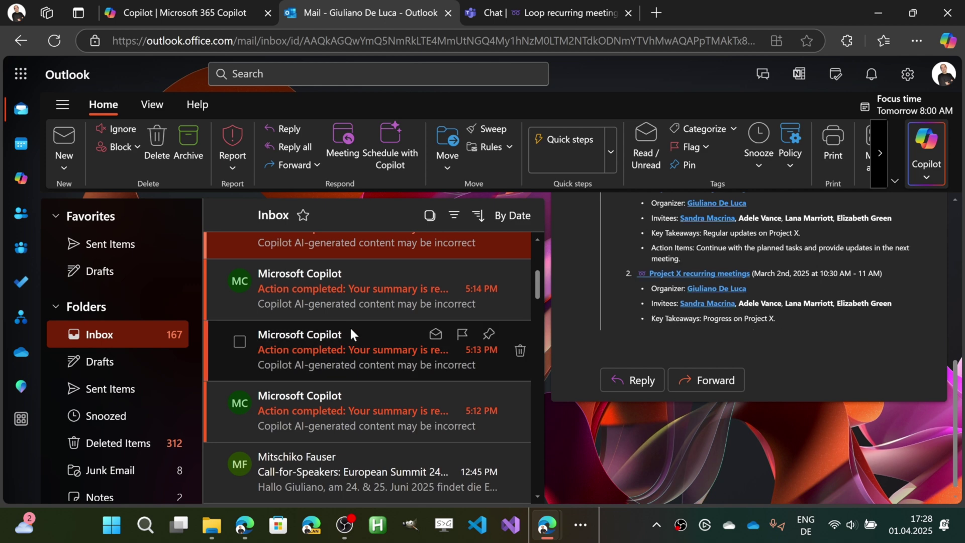
scroll(862, 325, up, 5)
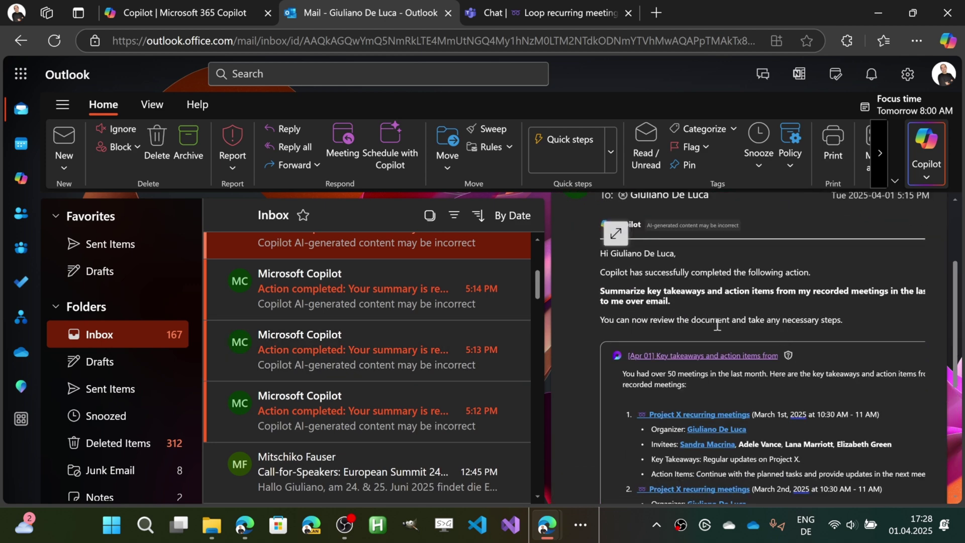
- Look over the 5:13 PM Microsoft Copilot email summarizing emails and meetings related to employee benefits
click(347, 351)
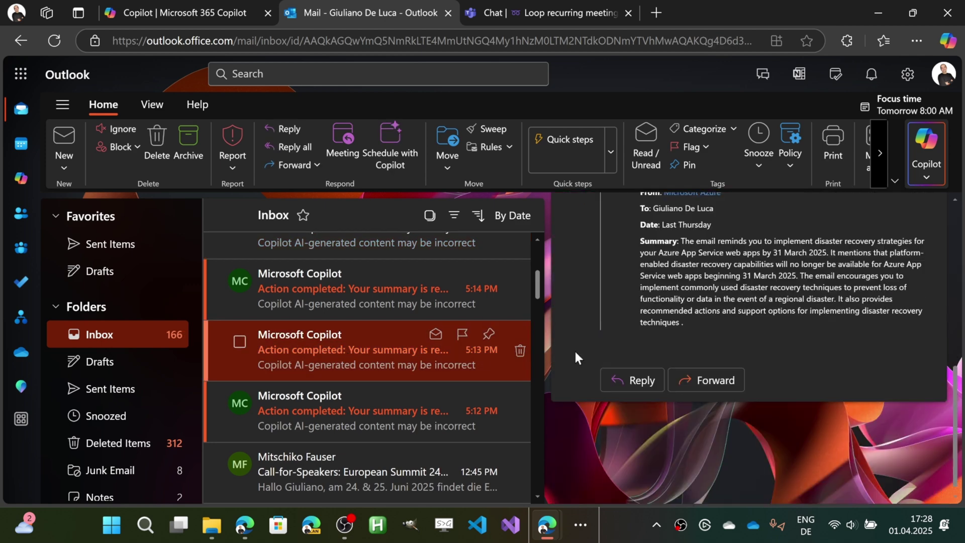
scroll(704, 332, up, 4)
scroll(759, 320, up, 2)
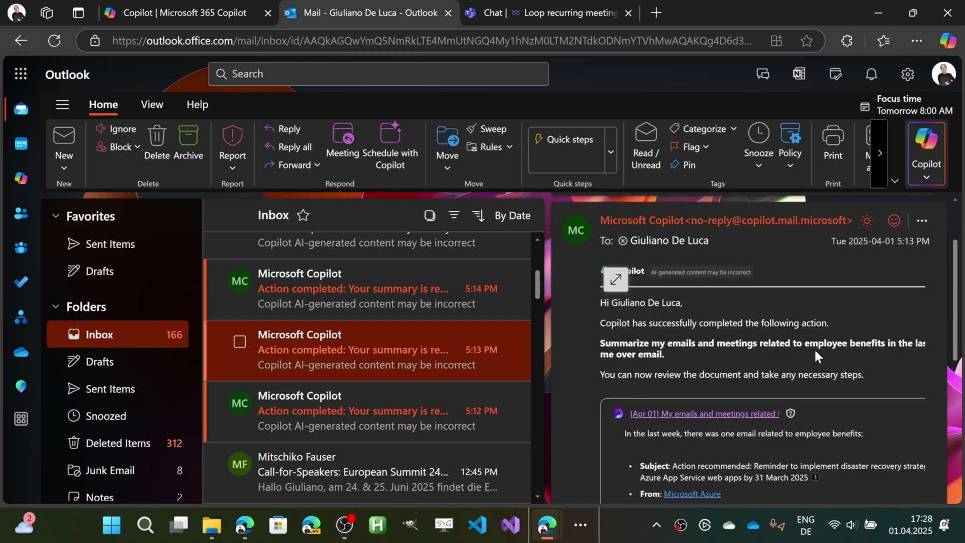
scroll(731, 337, down, 1)
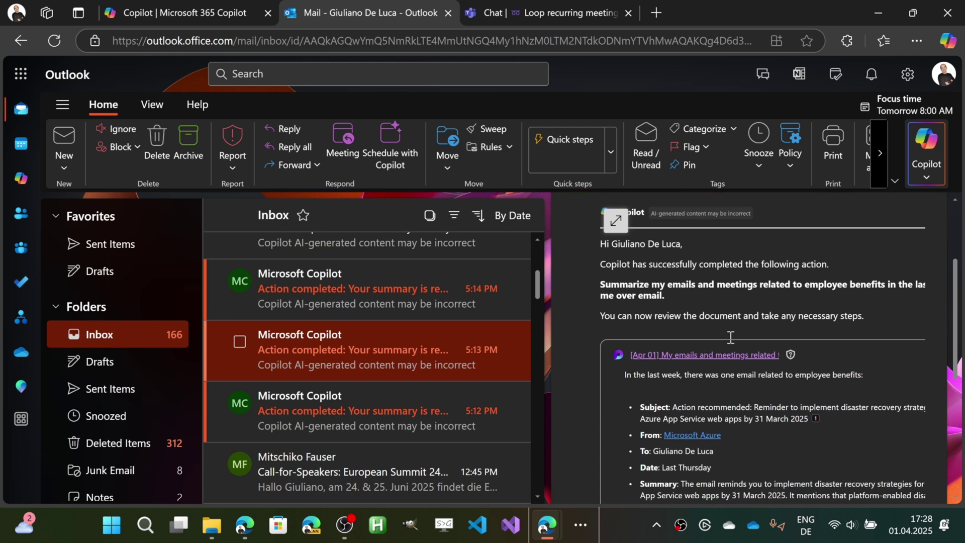
scroll(730, 337, down, 1)
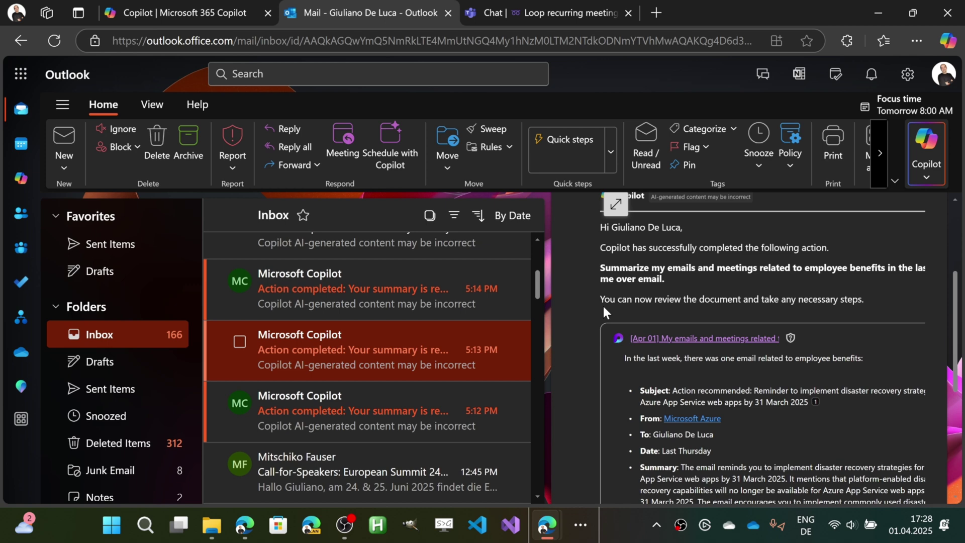
- Switch to Teams, check the activity feed, and view the Copilot requests in the unread 5:22 PM chat
click(556, 14)
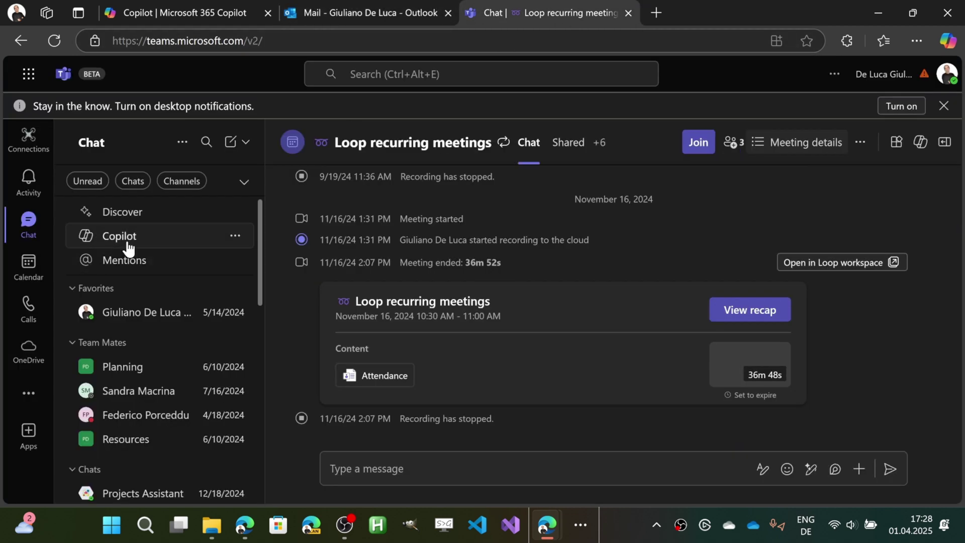
scroll(125, 315, down, 3)
scroll(125, 314, up, 3)
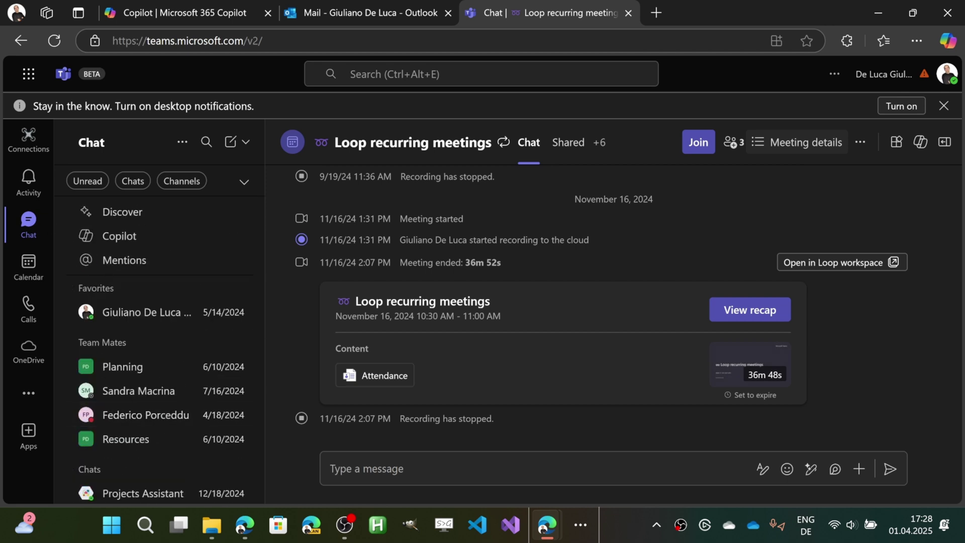
click(26, 180)
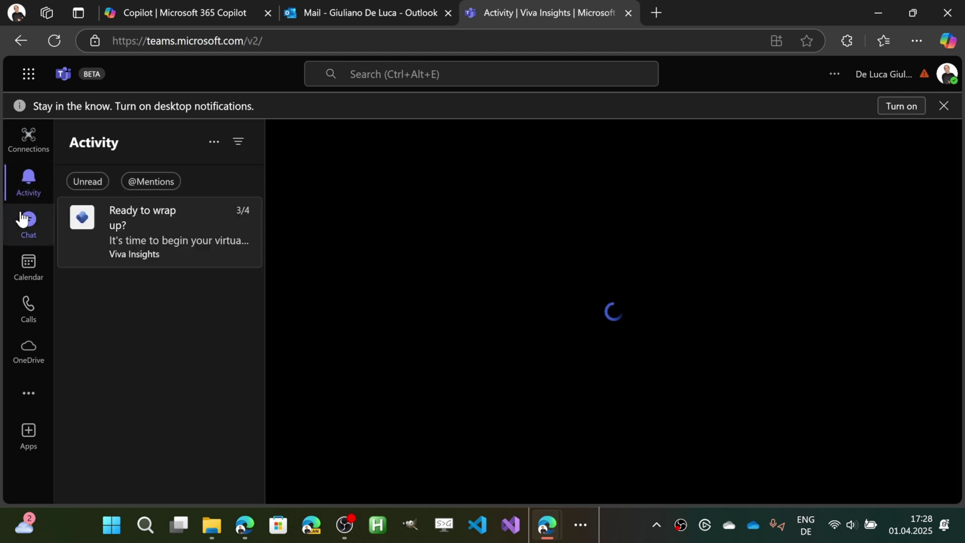
click(23, 220)
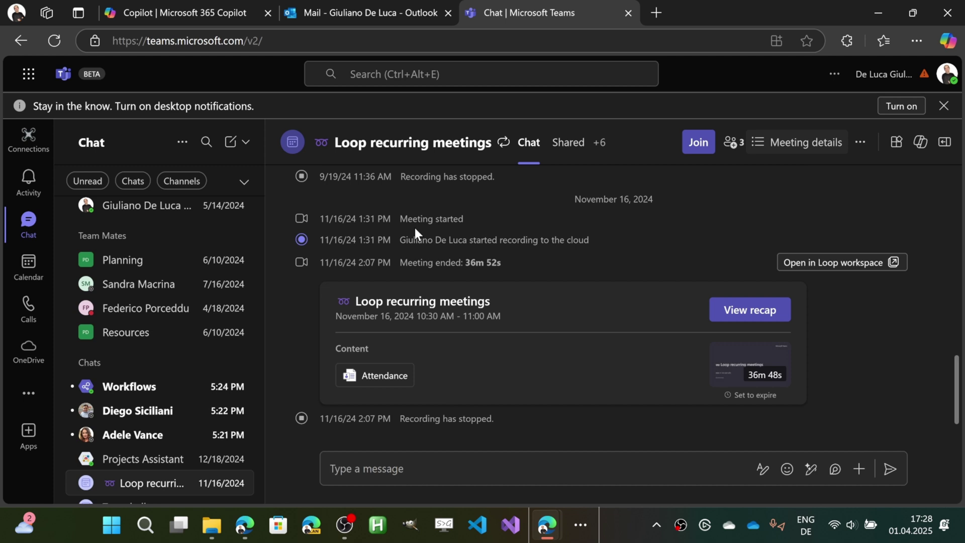
click(171, 409)
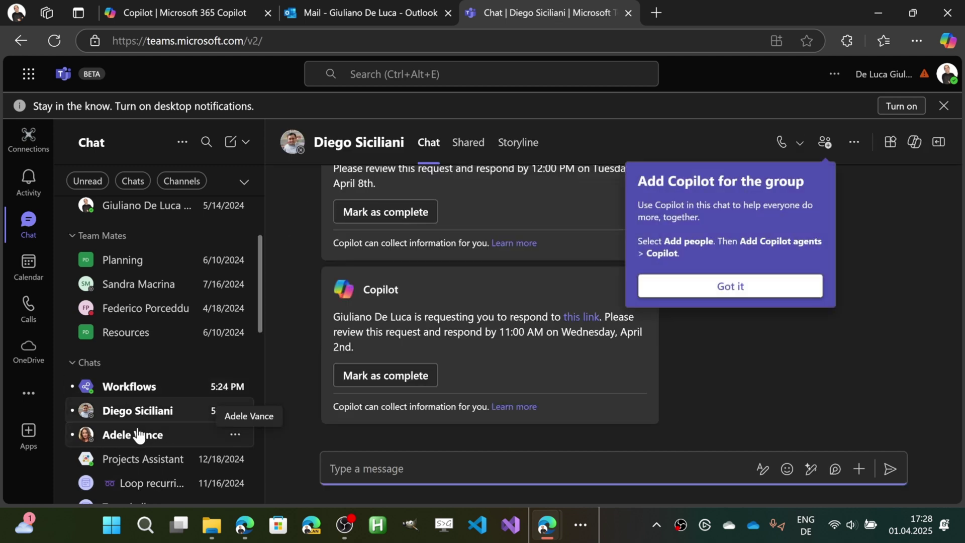
- Examine the Copilot requests in the unread 5:21 PM chat, including the app details of the Workflows sender
click(136, 434)
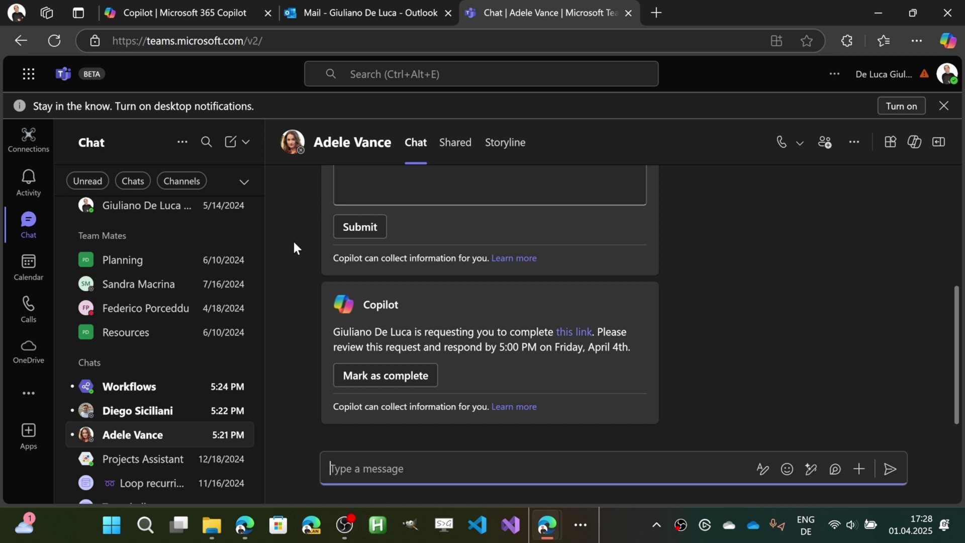
scroll(291, 310, up, 5)
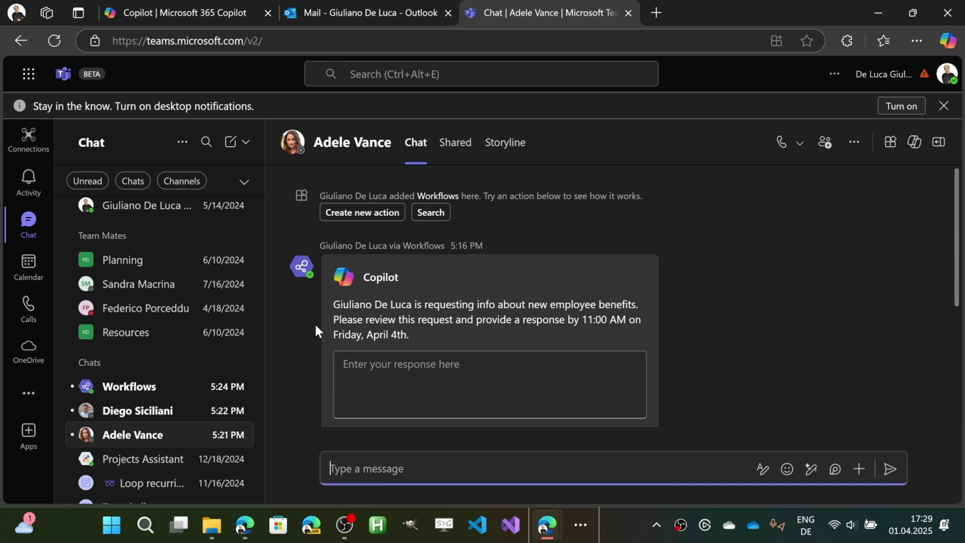
click(302, 267)
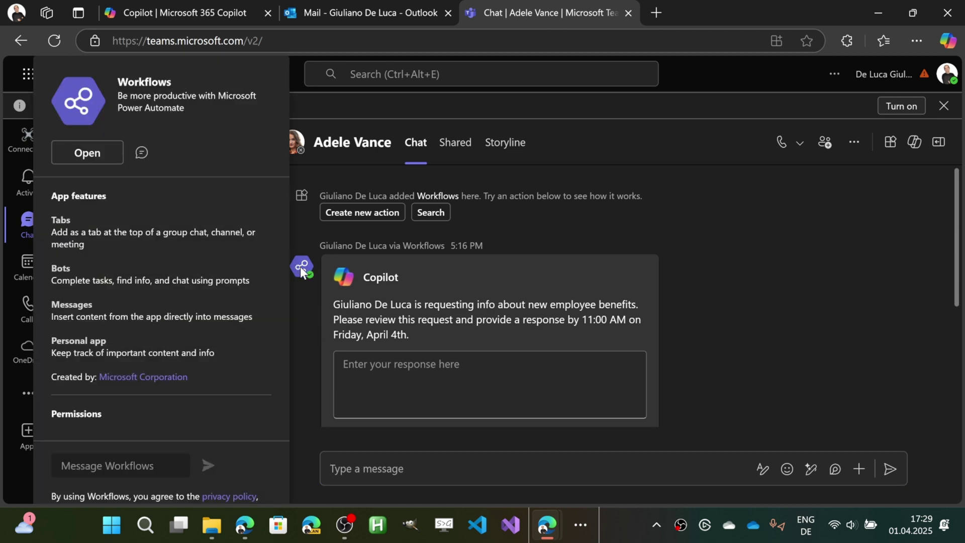
click(306, 326)
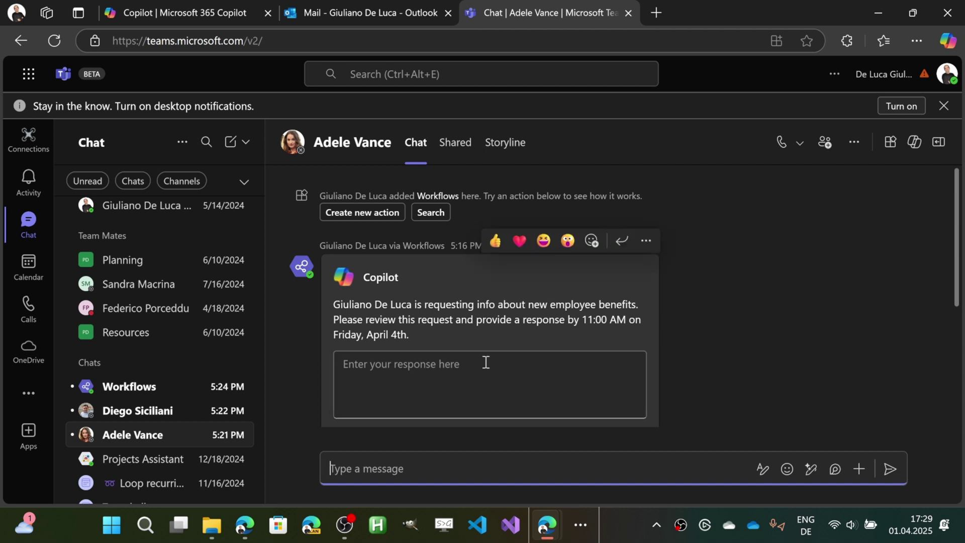
scroll(434, 388, down, 3)
scroll(438, 251, up, 2)
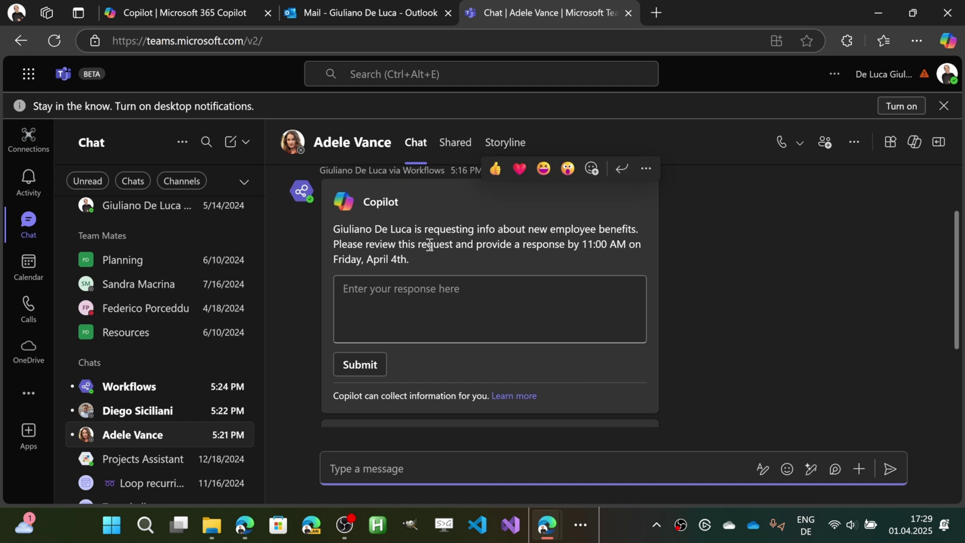
- Fill in "z454" as the response to the new employee benefits request and view the link-completion request below it
click(397, 303)
text(z454)
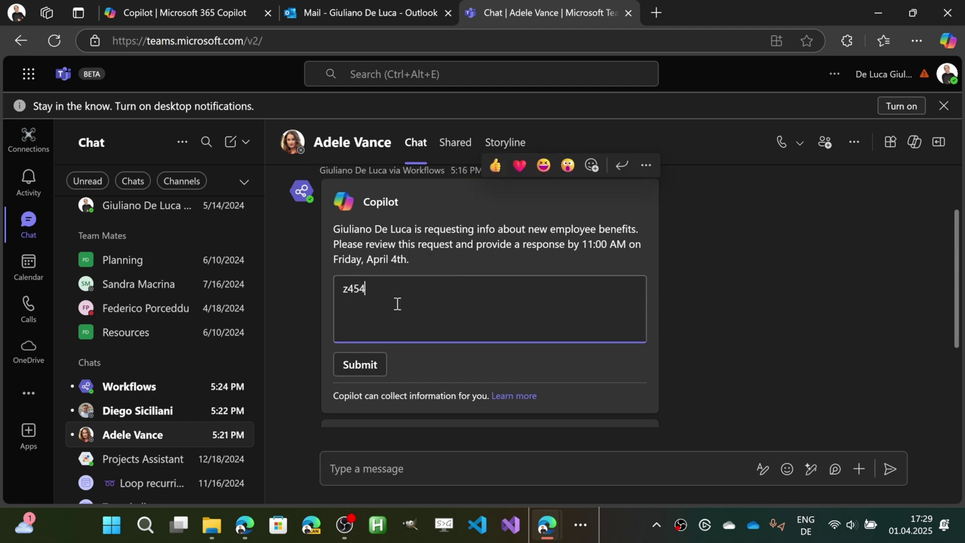
scroll(359, 376, down, 3)
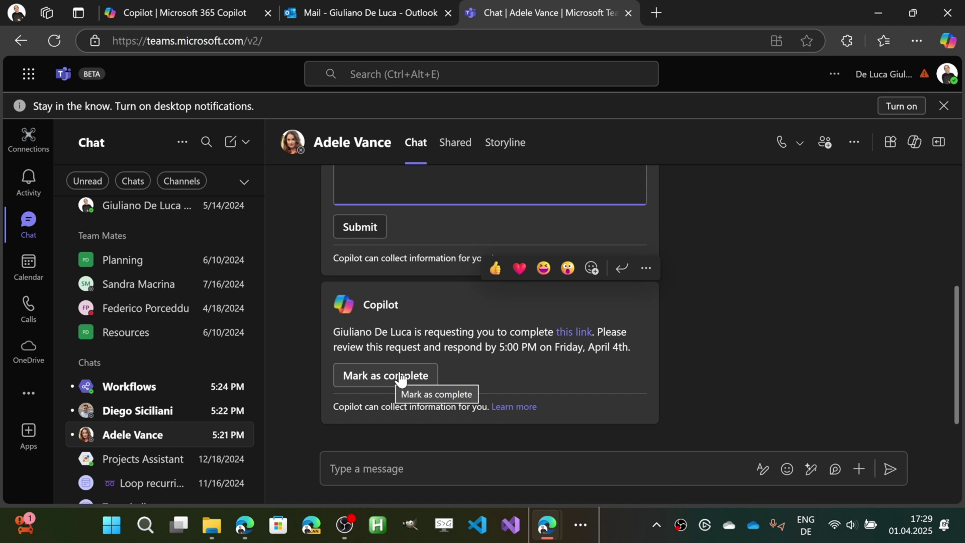
- Review the feedback, link response and marketing campaign update requests from Copilot in the 5:22 PM chat
click(108, 413)
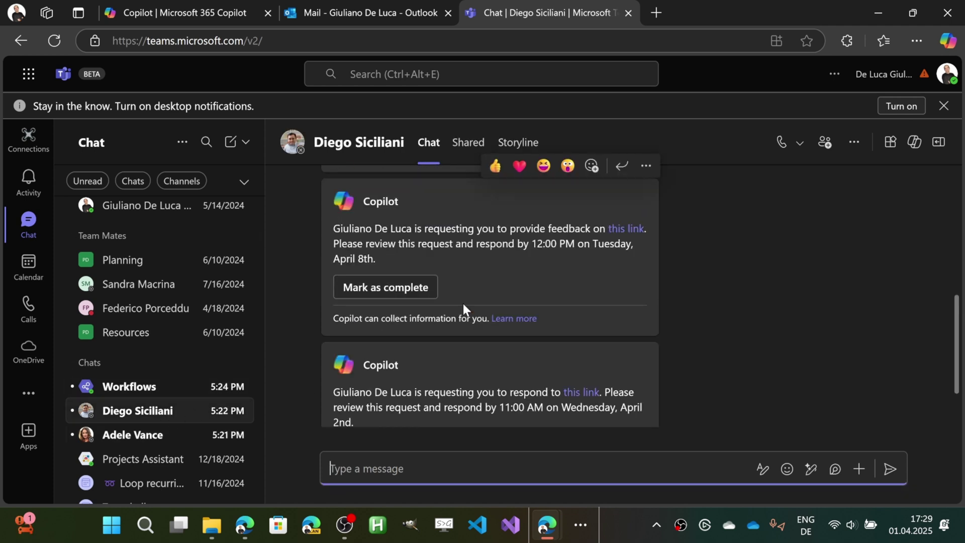
scroll(462, 300, up, 5)
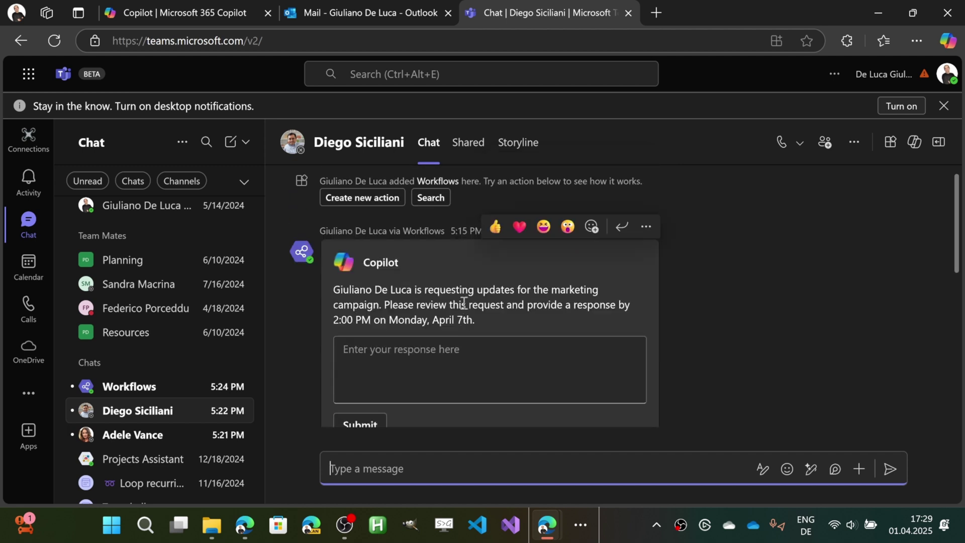
scroll(453, 316, down, 1)
- Review Copilot's notifications about created actions in the Workflows chat and return to the Outlook inbox
click(151, 387)
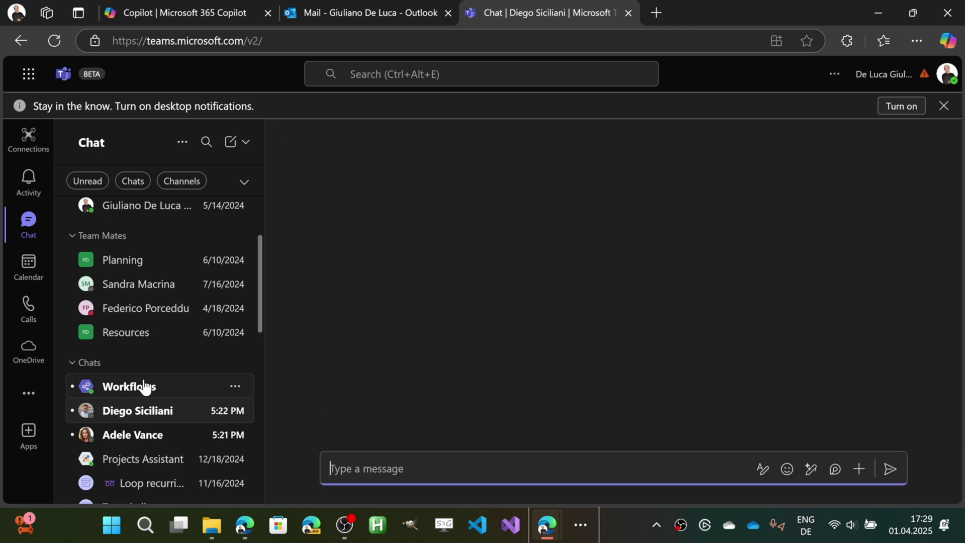
scroll(546, 295, up, 5)
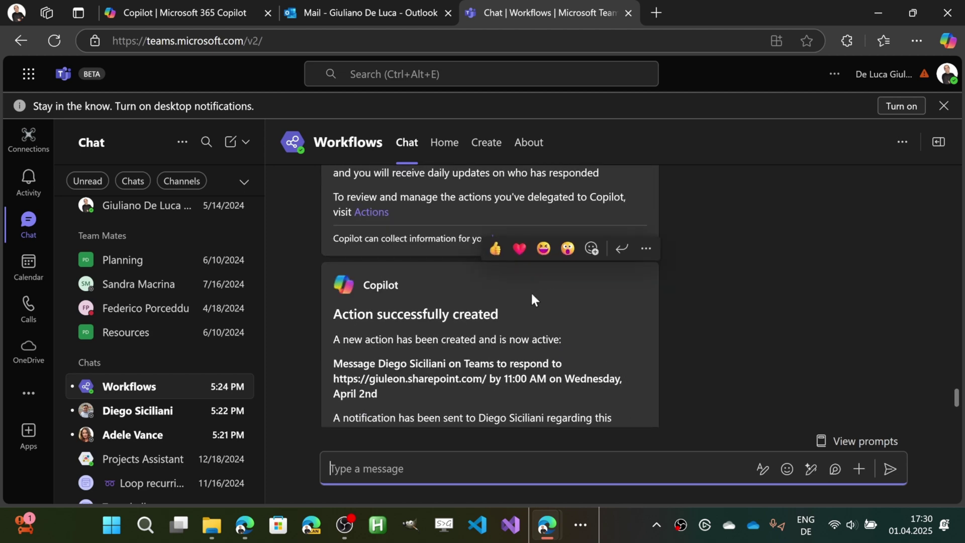
scroll(531, 291, up, 3)
scroll(505, 298, up, 5)
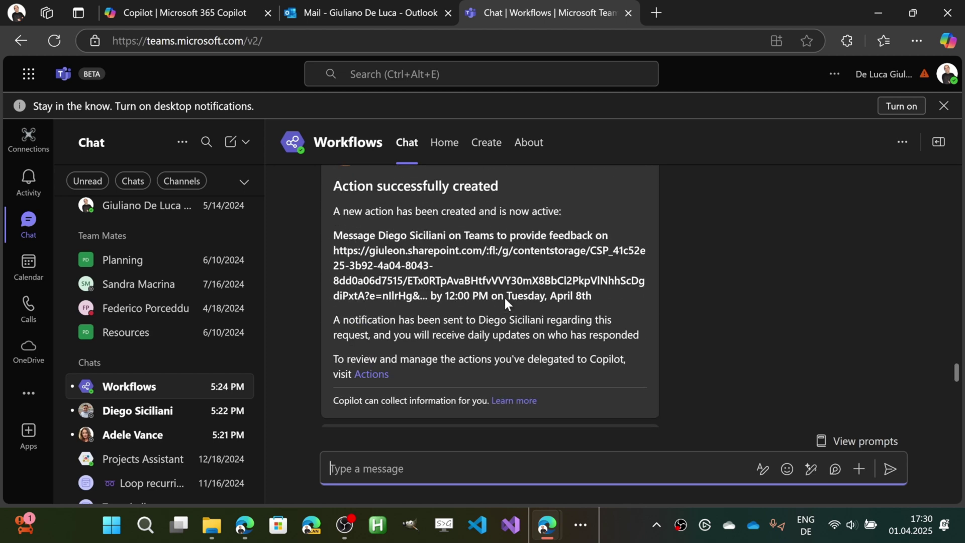
scroll(505, 297, up, 5)
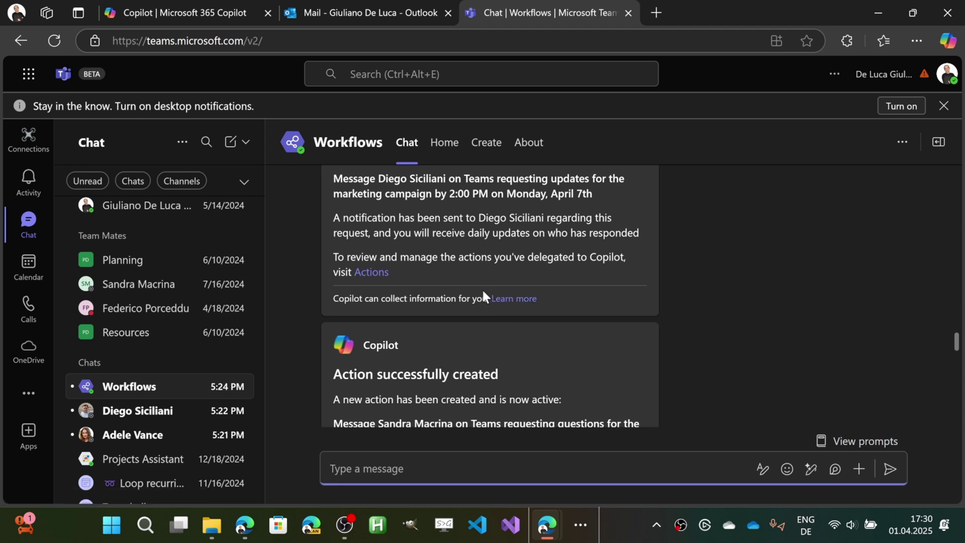
click(382, 17)
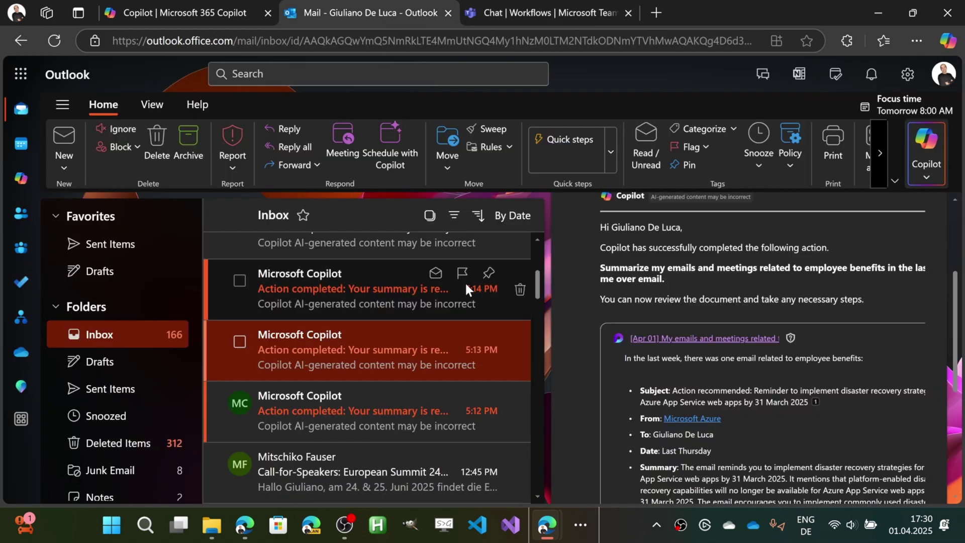